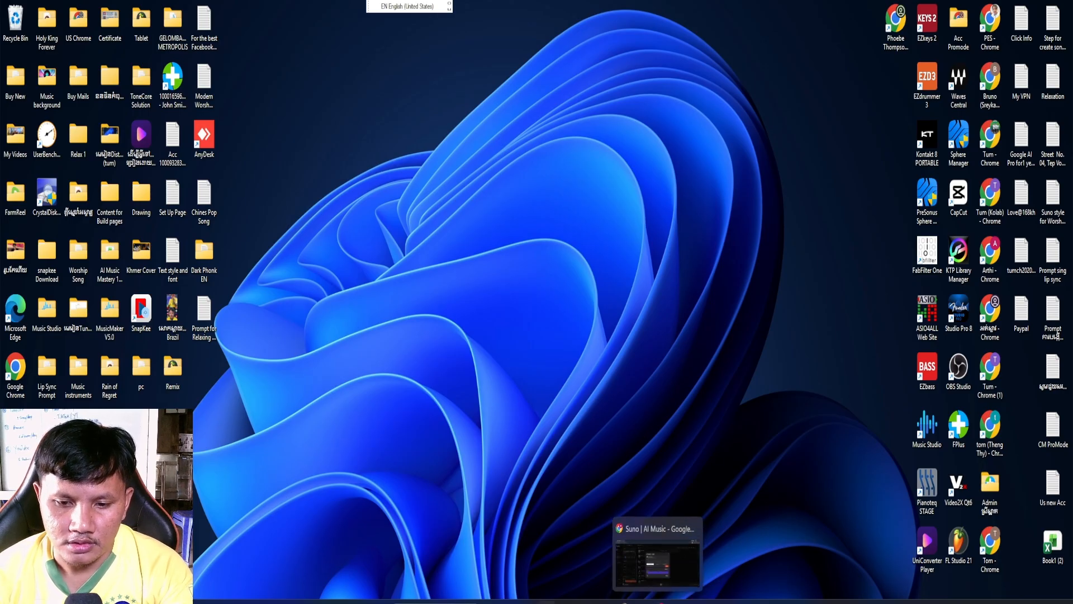
# Move the "Rainy Window Piano_ 1 Stems" archive from the Downloads folder to the desktop, beneath the last file icon in its column.
pyautogui.click(528, 602)
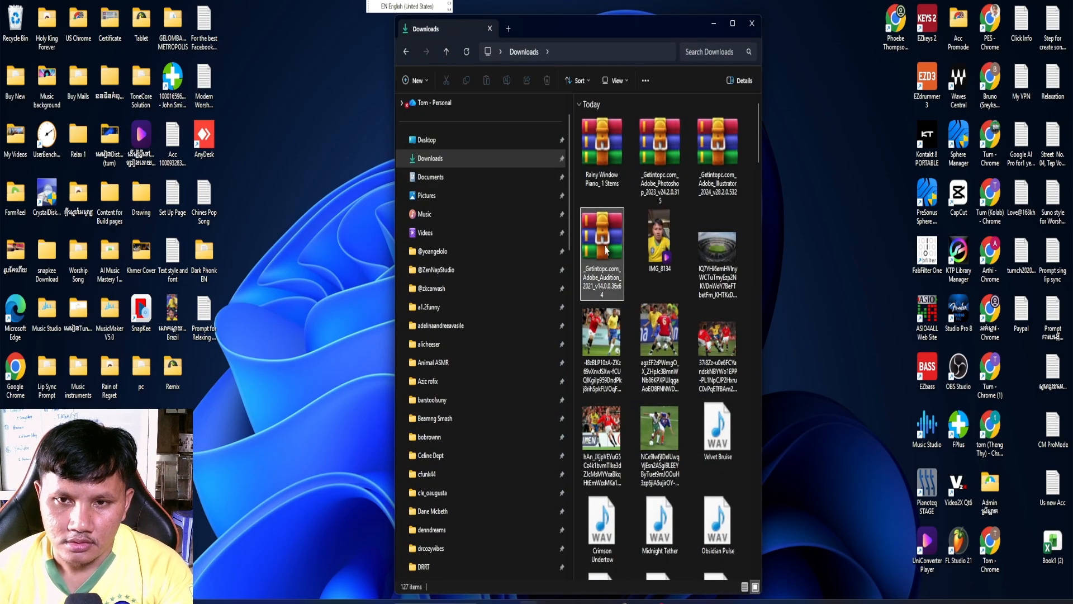
pyautogui.click(599, 155)
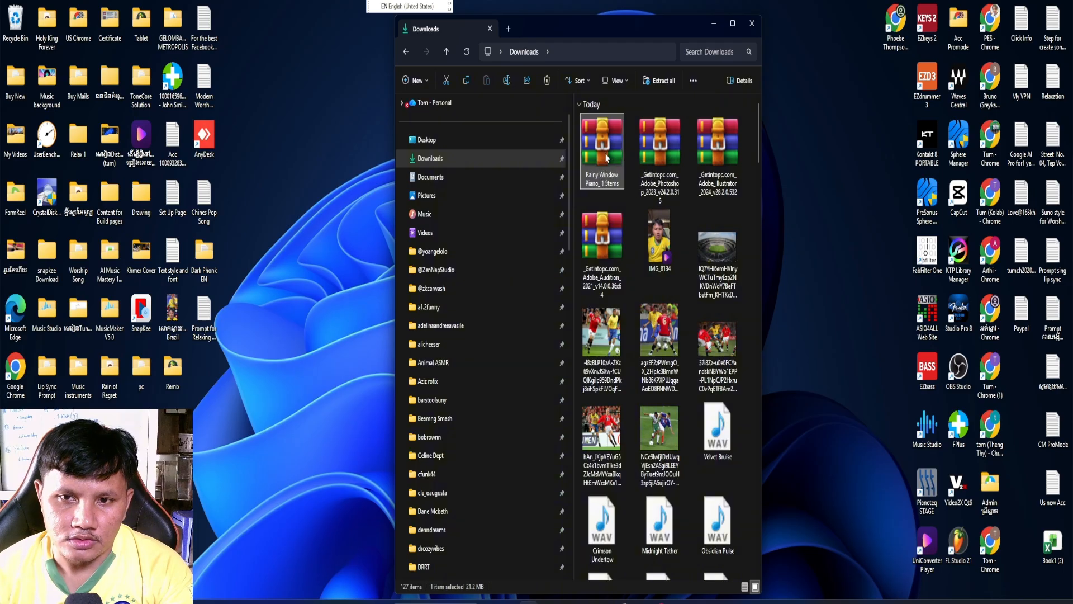
pyautogui.moveTo(607, 151); pyautogui.dragTo(238, 442)
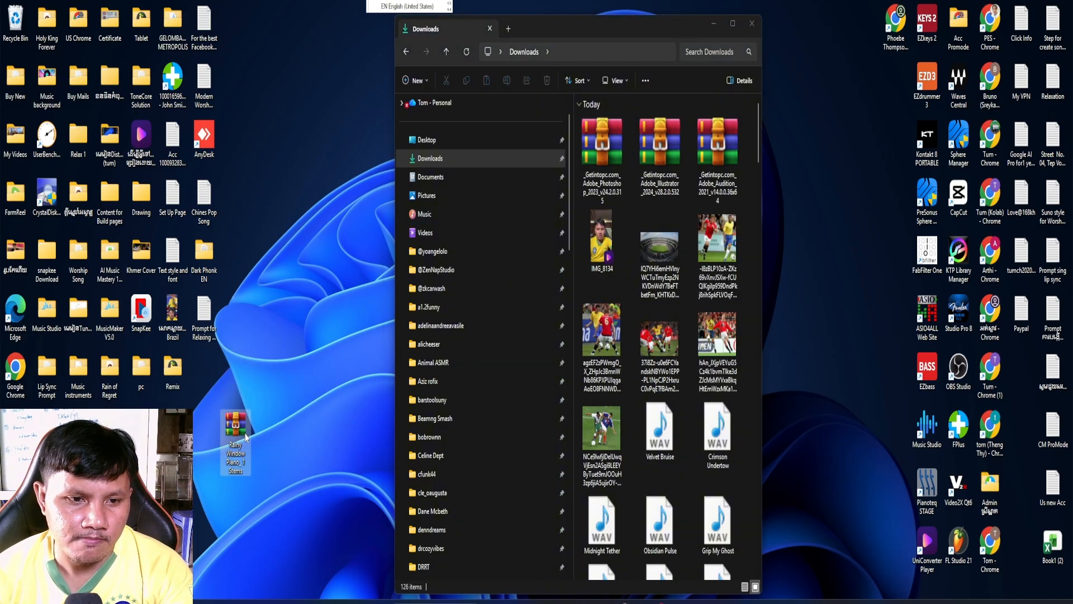
pyautogui.click(713, 22)
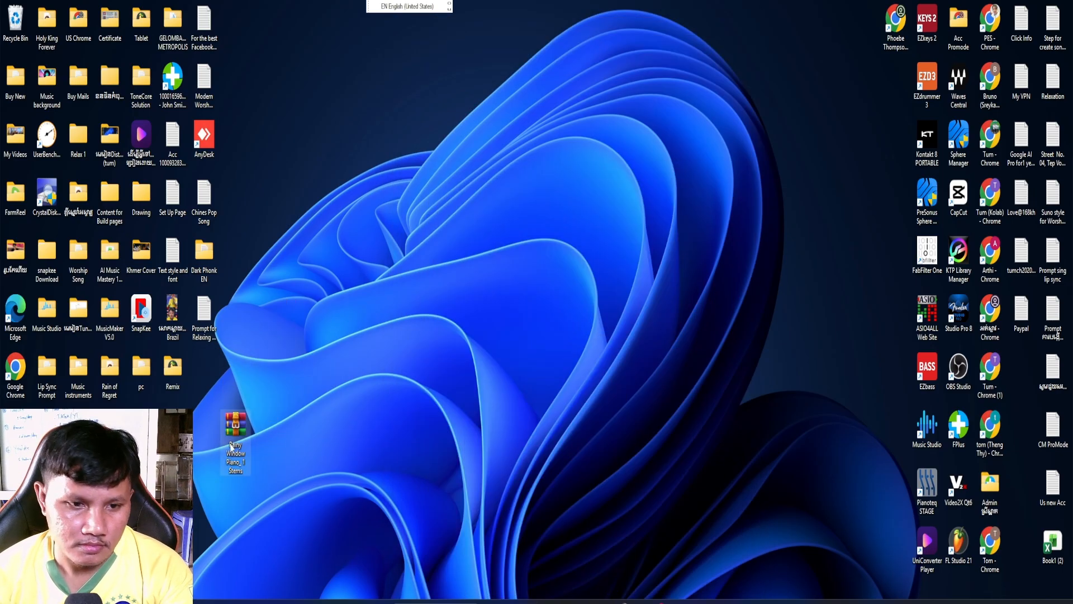
pyautogui.moveTo(237, 439); pyautogui.dragTo(205, 382)
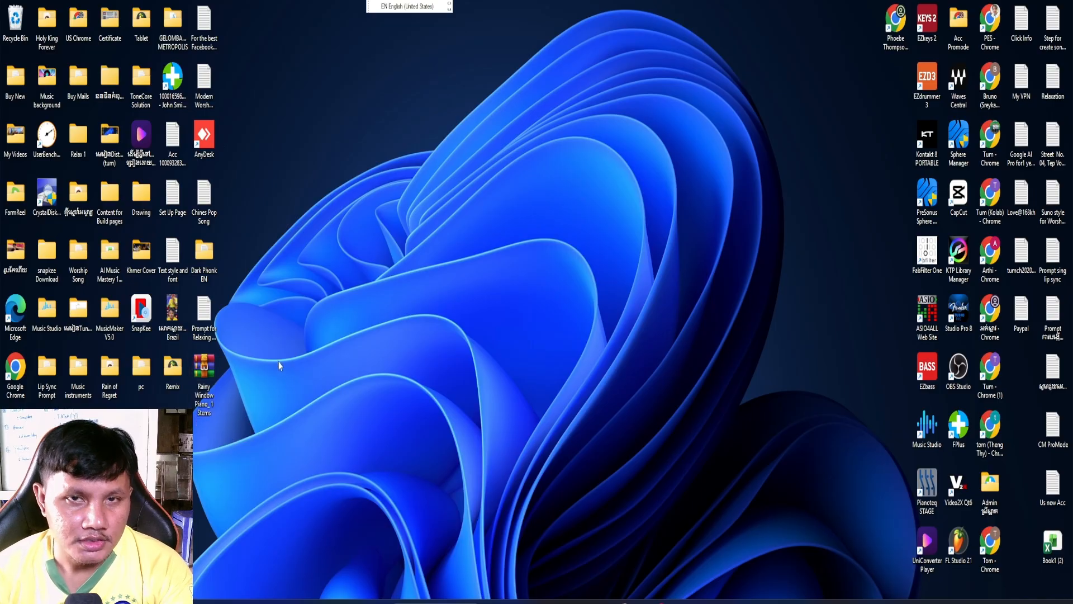
# Extract the "Rainy Window Piano_ 1 Stems" archive with WinRAR into its default folder on the desktop.
pyautogui.rightClick(200, 373)
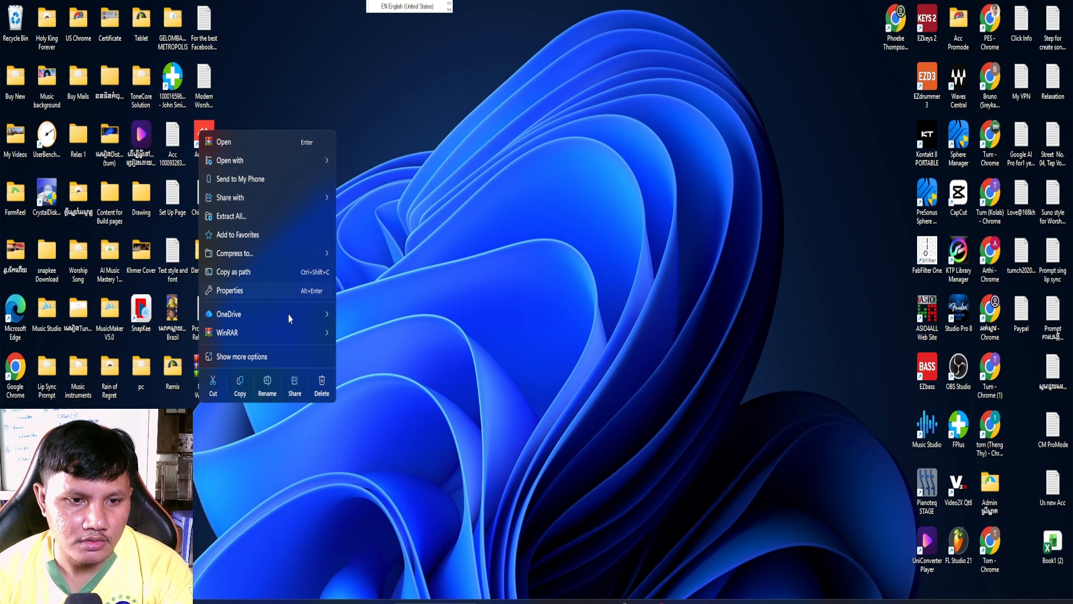
pyautogui.moveTo(296, 333)
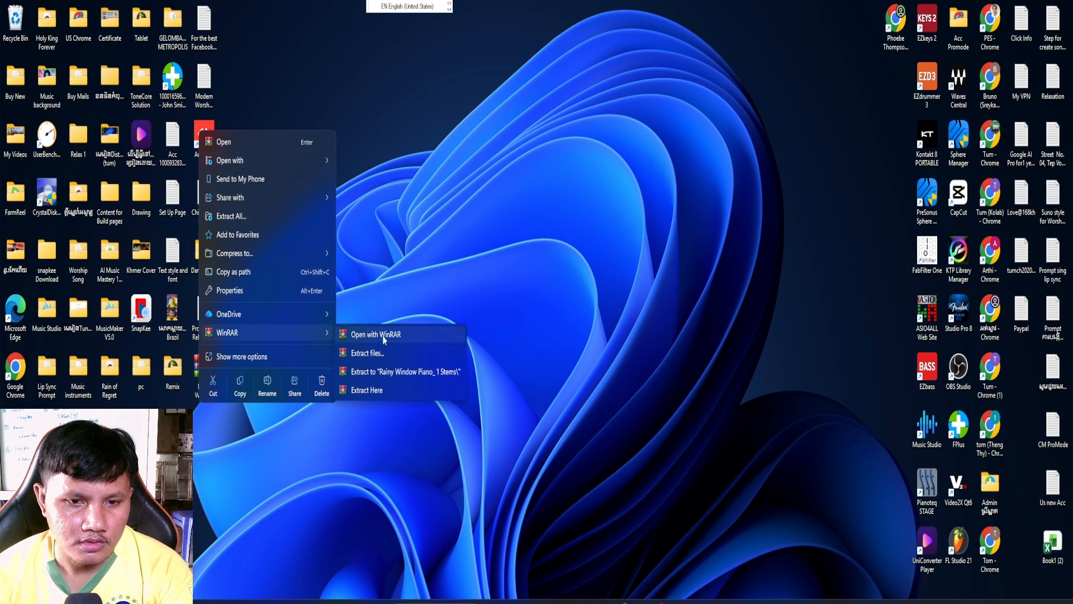
pyautogui.click(371, 355)
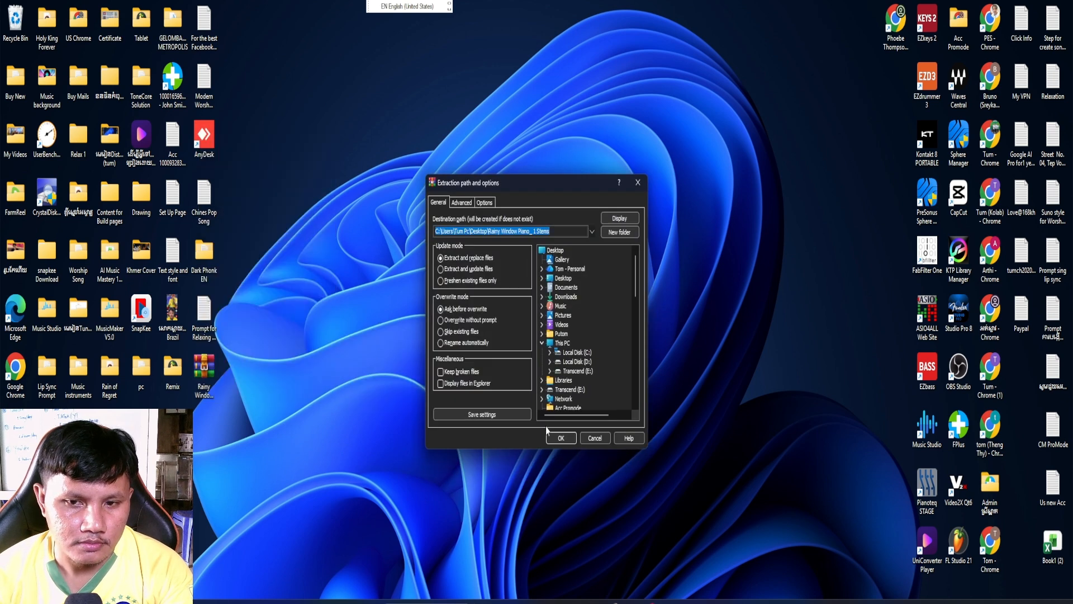
pyautogui.click(560, 438)
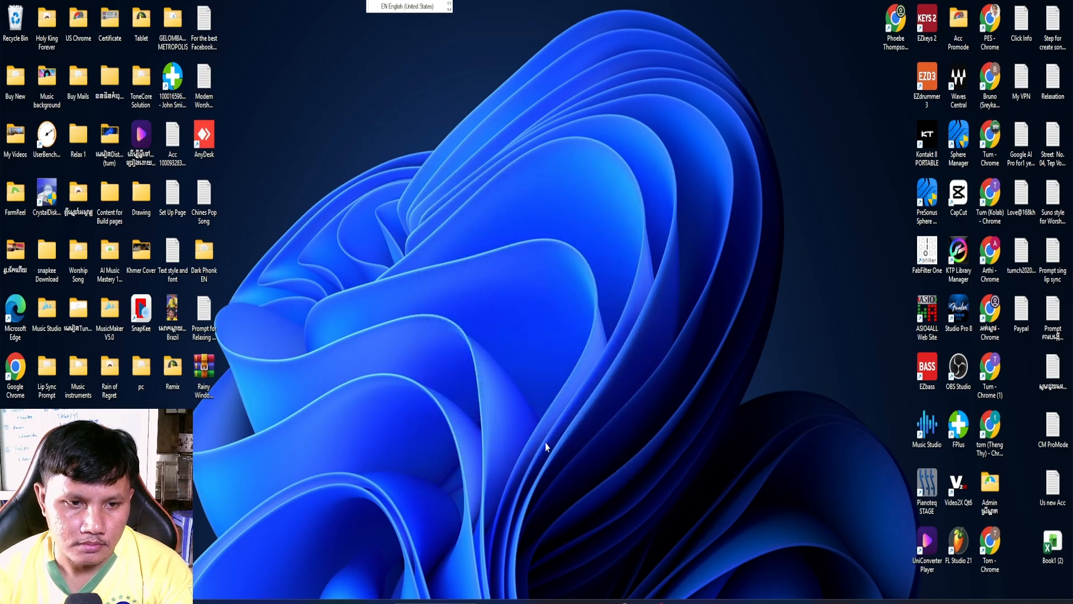
# Open the extracted stems folder, widen the Name column to check the full file names, and minimize the window.
pyautogui.doubleClick(204, 427)
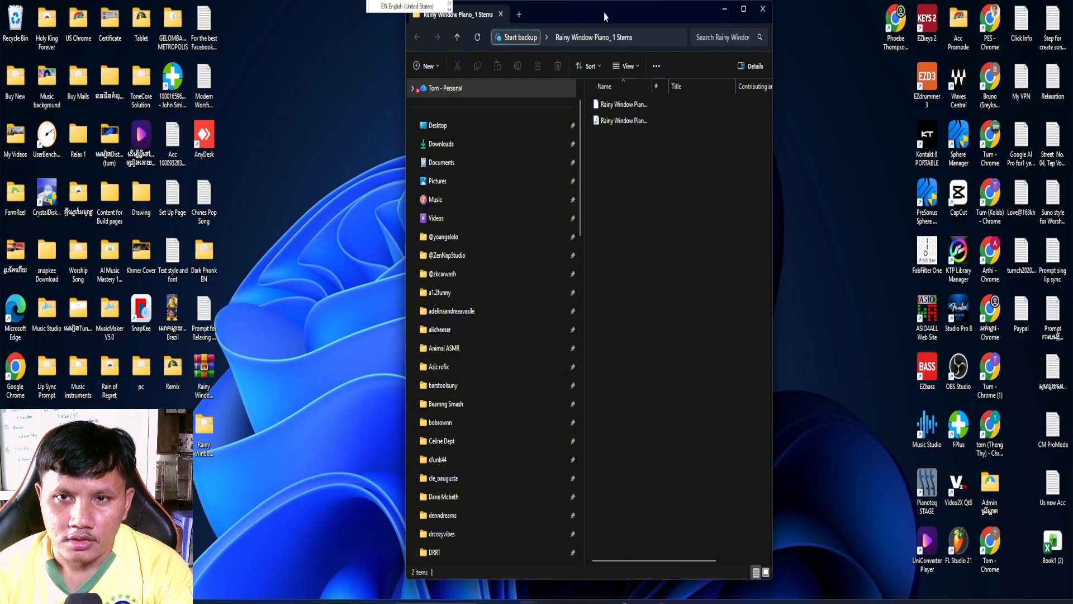
pyautogui.moveTo(605, 15); pyautogui.dragTo(424, 35)
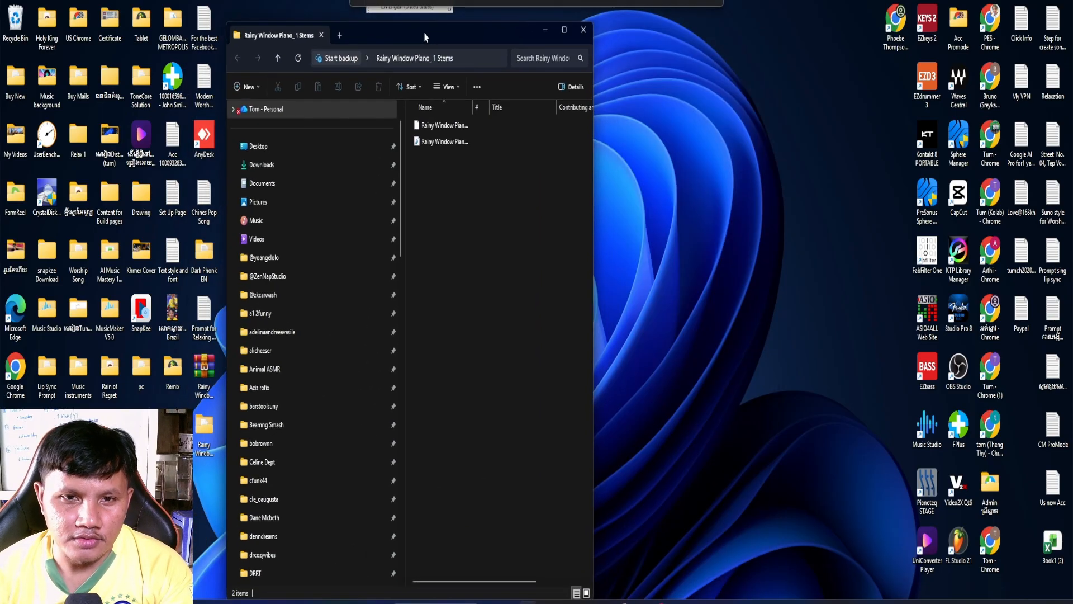
pyautogui.click(445, 141)
pyautogui.moveTo(472, 106); pyautogui.dragTo(538, 108)
pyautogui.click(441, 128)
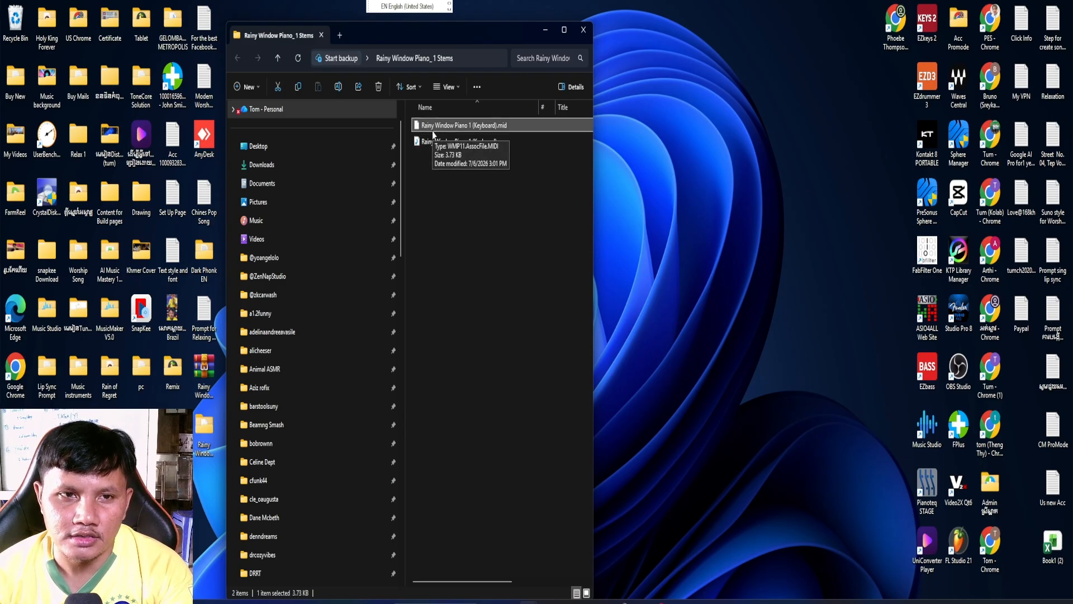
pyautogui.click(548, 36)
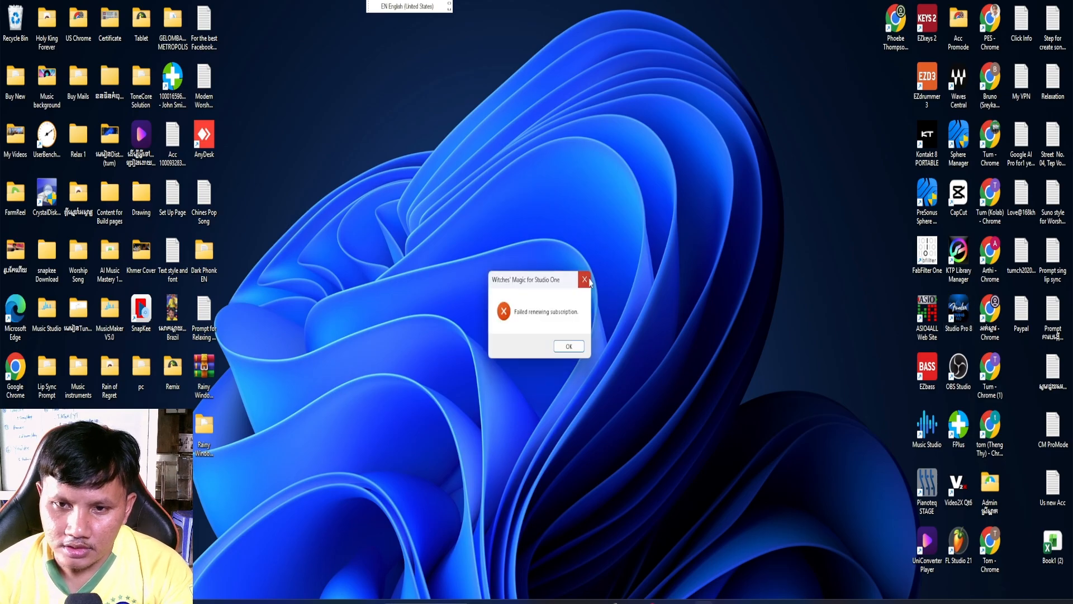
# Dismiss the Witches' Magic for Studio One subscription error dialogs while Studio Pro starts and scans its plug-ins.
pyautogui.click(586, 280)
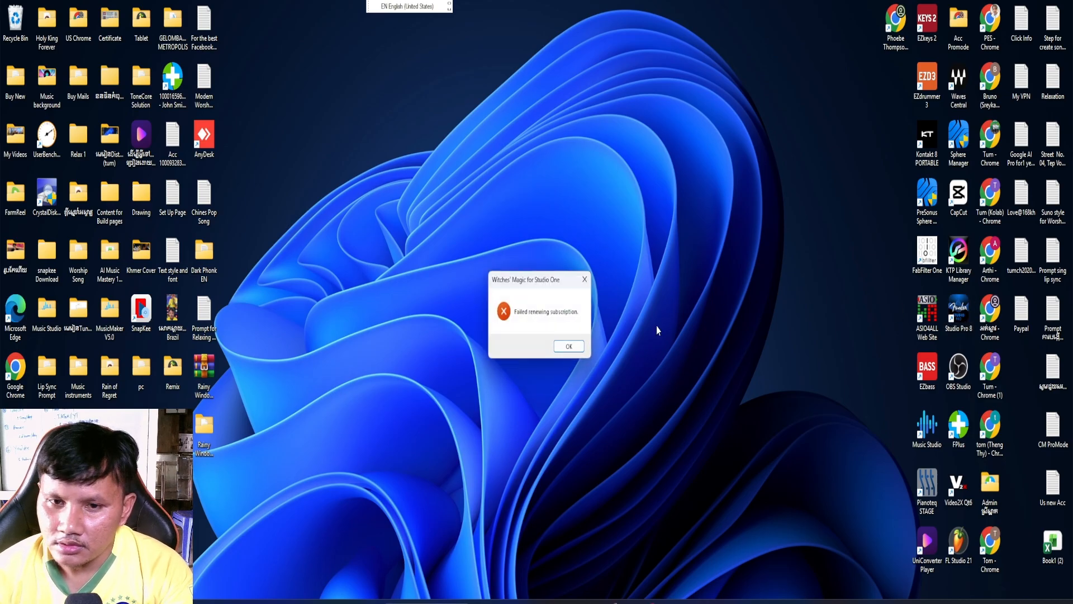
pyautogui.click(580, 346)
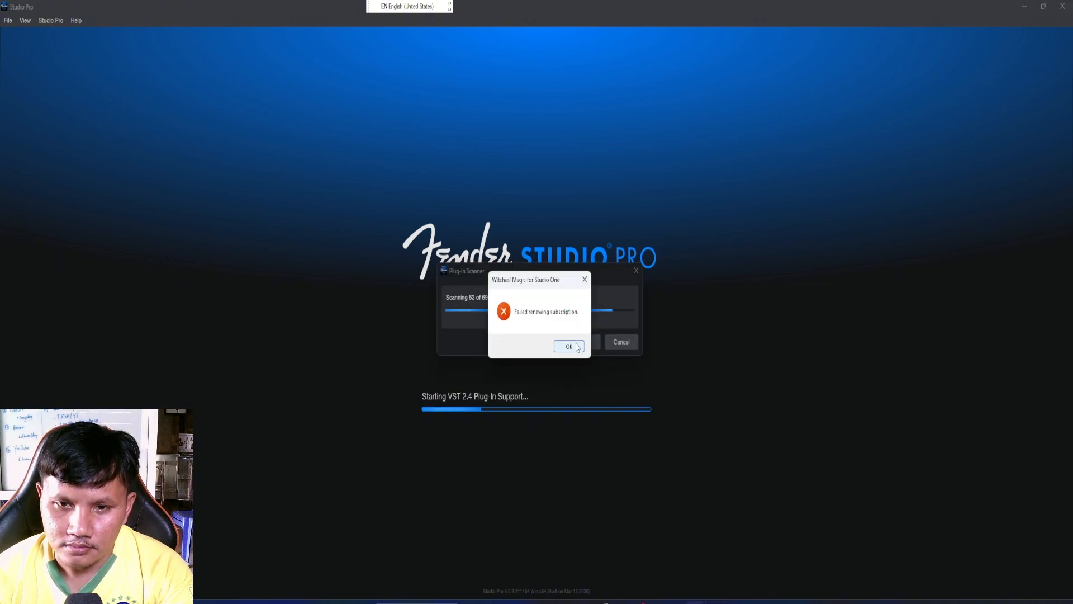
pyautogui.click(576, 346)
pyautogui.click(581, 346)
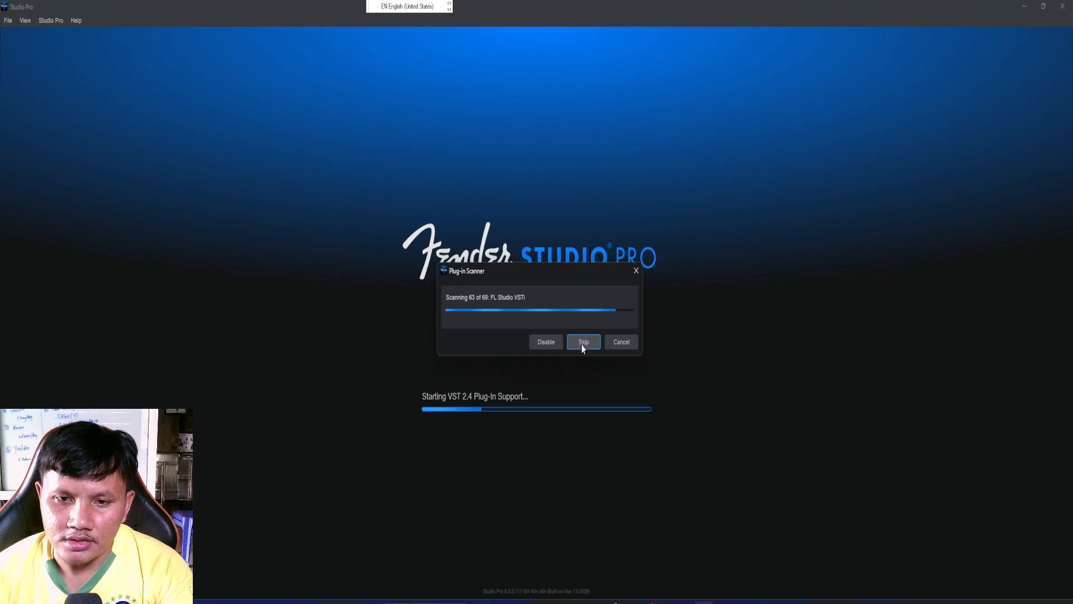
pyautogui.click(583, 346)
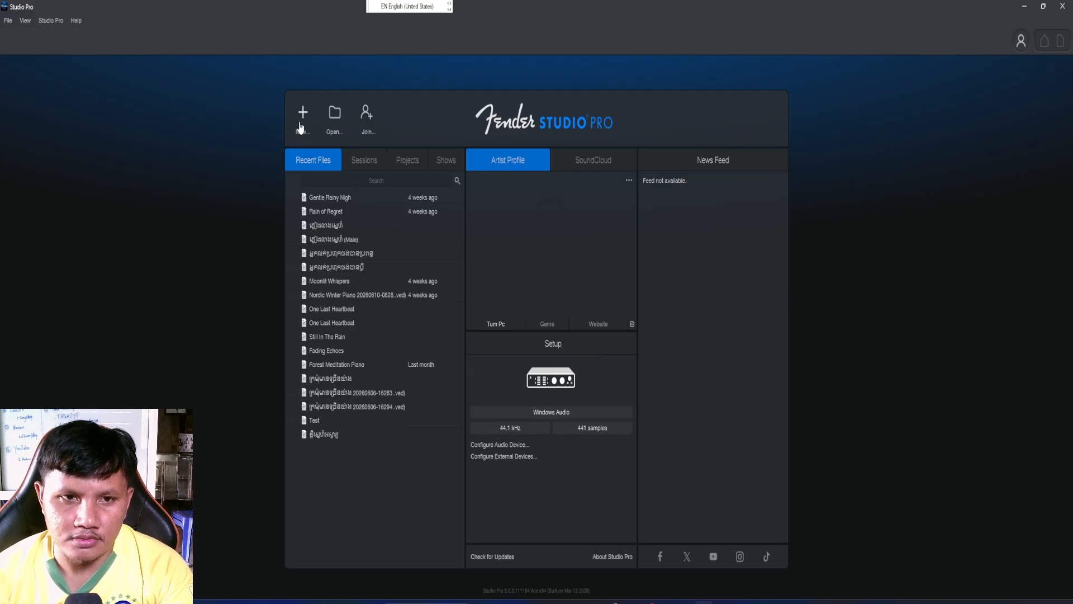
# Return to the desktop and copy "Rainy Window Piano_ 1" from the extracted stems folder's name.
pyautogui.click(520, 601)
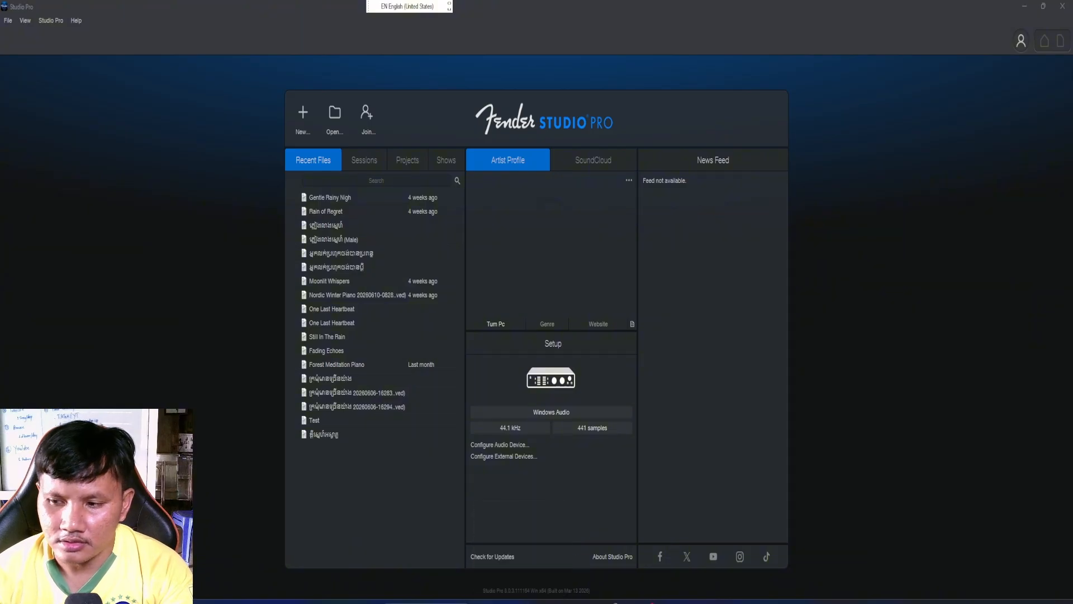
pyautogui.press('super+d')
pyautogui.click(205, 452)
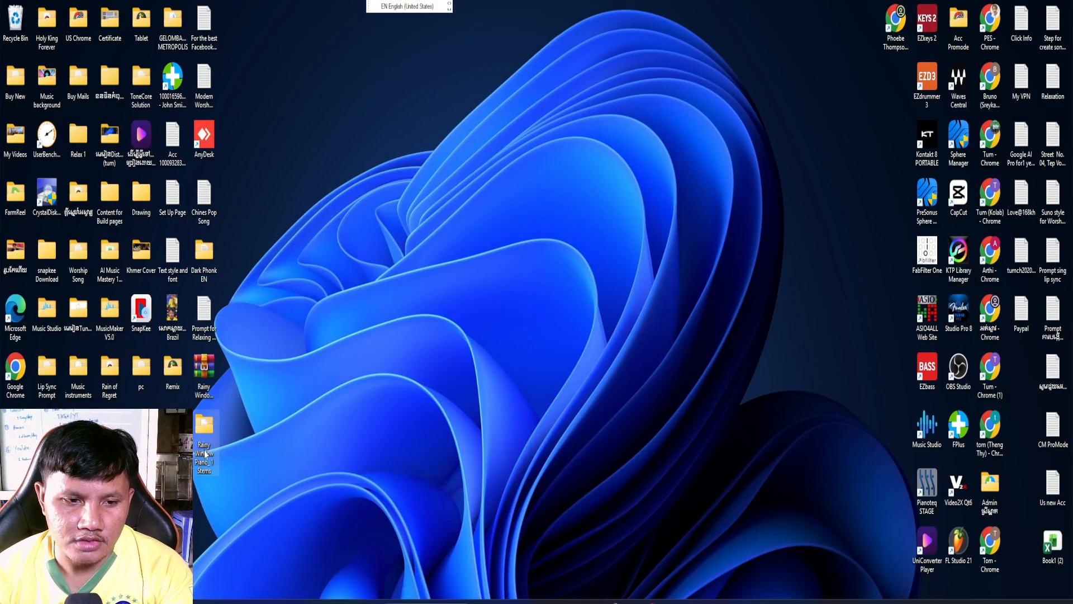
pyautogui.click(204, 454)
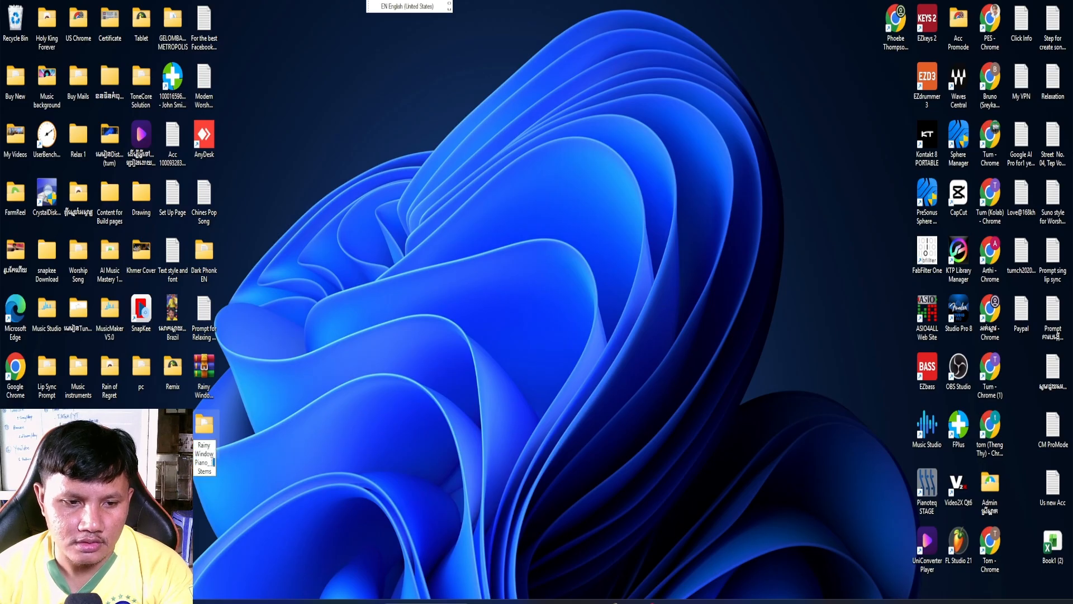
pyautogui.moveTo(213, 462); pyautogui.dragTo(195, 445)
pyautogui.rightClick(200, 450)
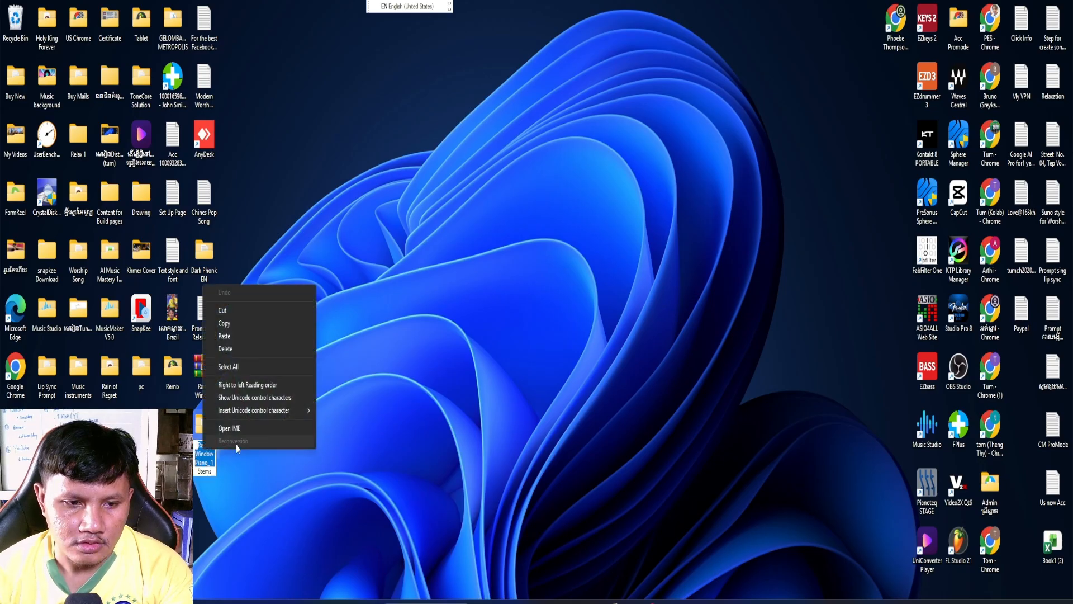
pyautogui.click(234, 324)
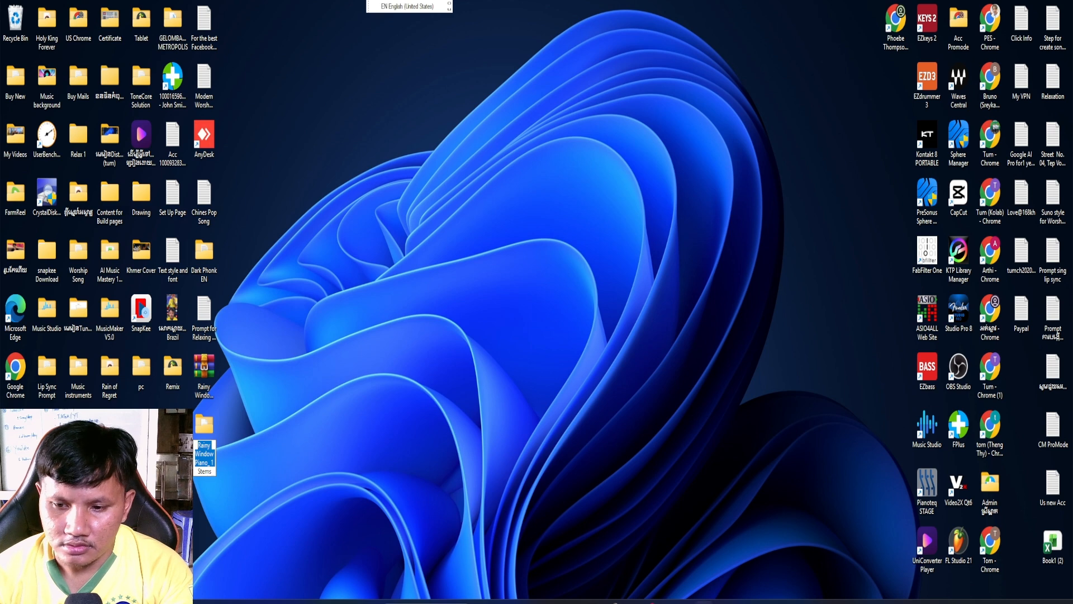
# Switch to Studio Pro and set up a new Record and Mix session named "Rainy Window Piano".
pyautogui.hotkey('alt', 'Tab')
pyautogui.click(303, 114)
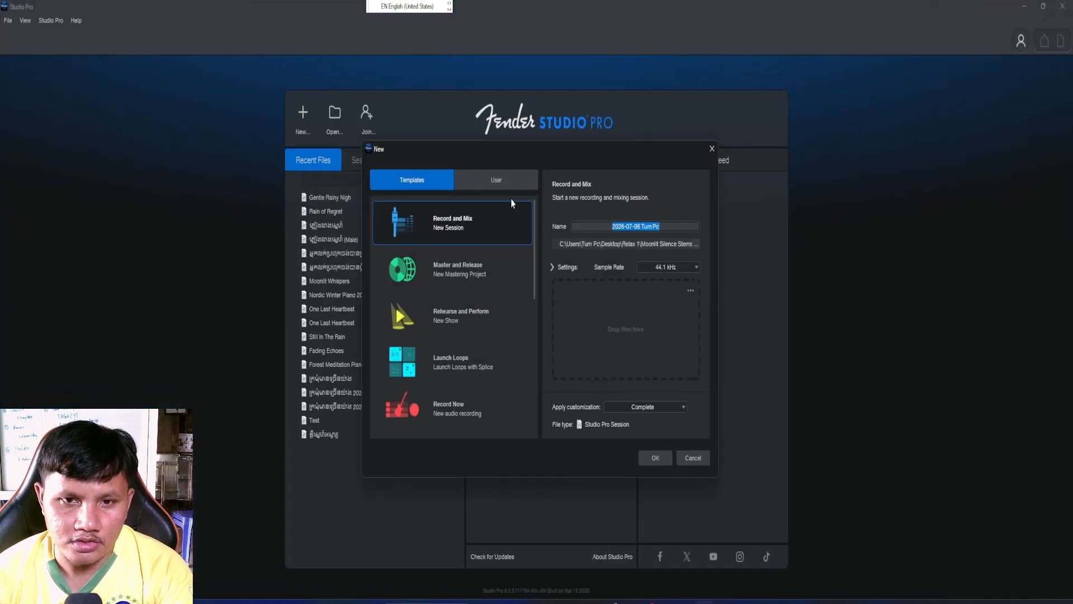
pyautogui.click(612, 226)
pyautogui.rightClick(612, 226)
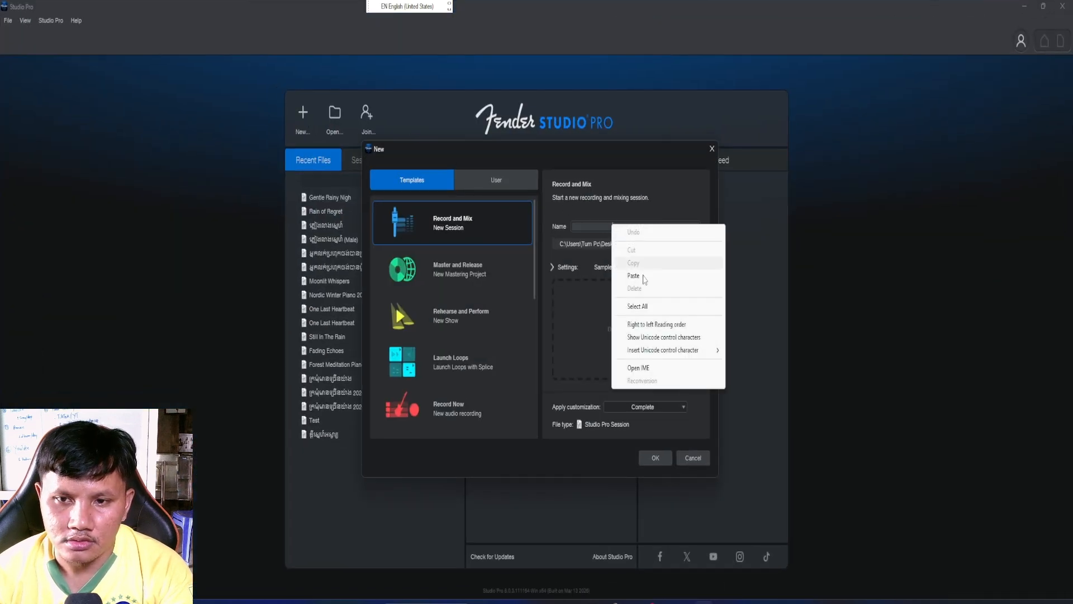
pyautogui.click(642, 279)
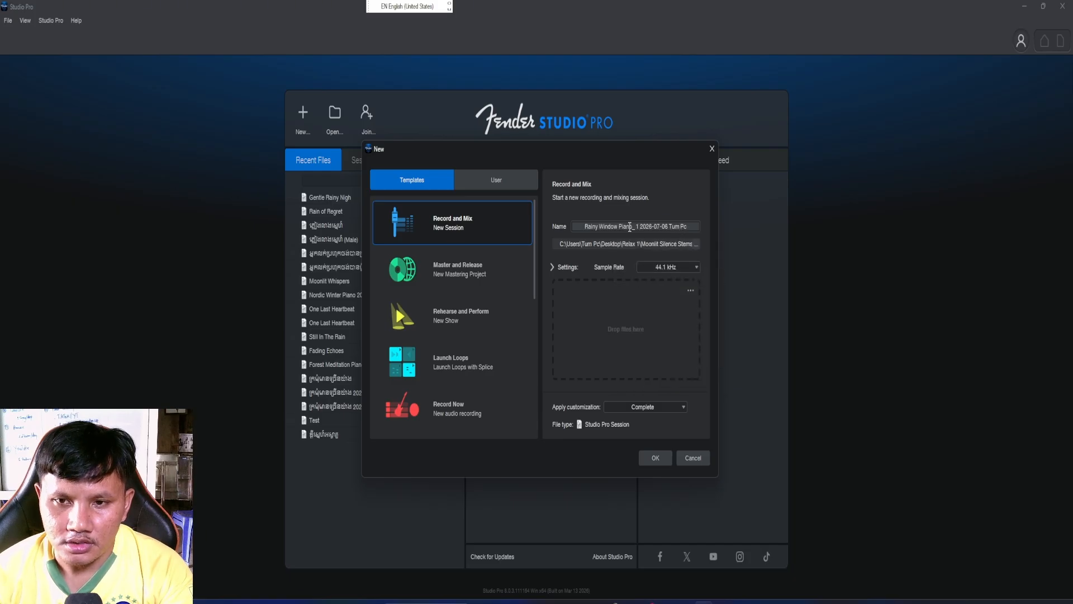
pyautogui.moveTo(633, 226); pyautogui.dragTo(708, 230)
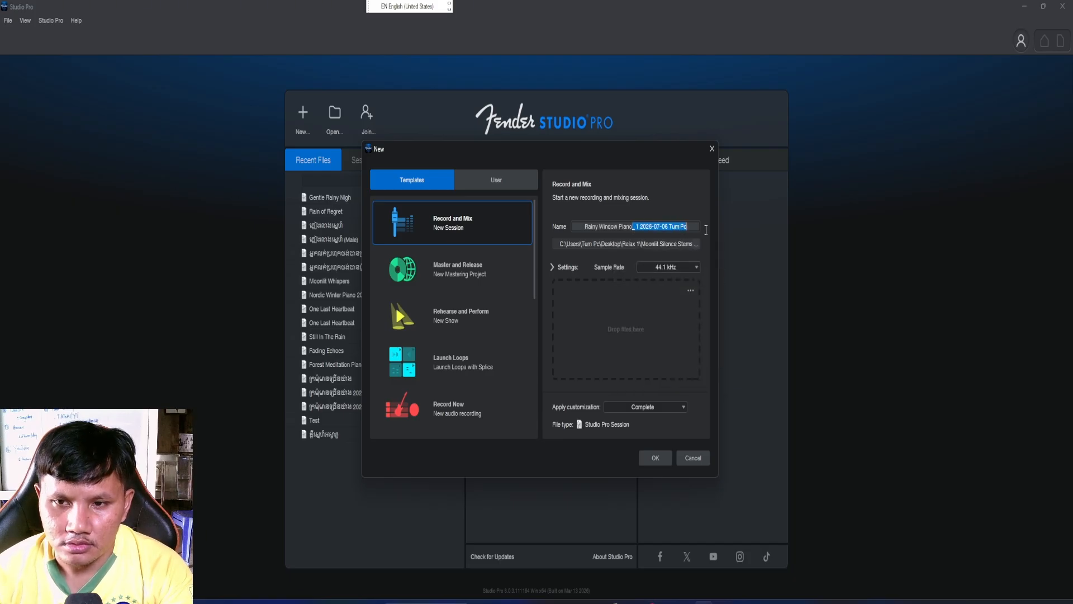
pyautogui.press('BackSpace')
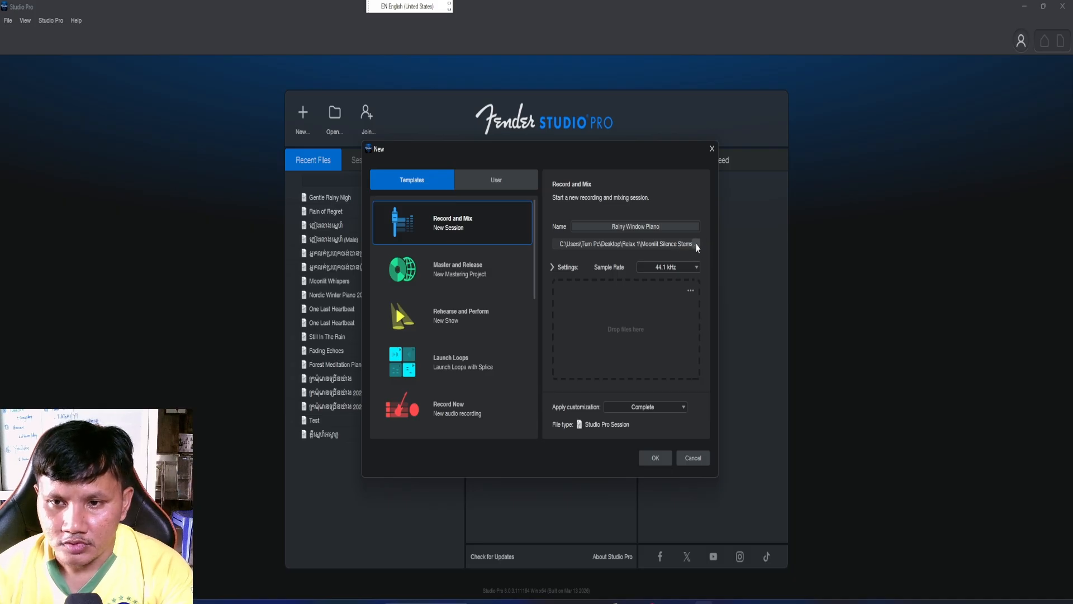
# Create the session in a new desktop folder named "Rainy Window Piano_ 1".
pyautogui.click(695, 244)
pyautogui.click(397, 273)
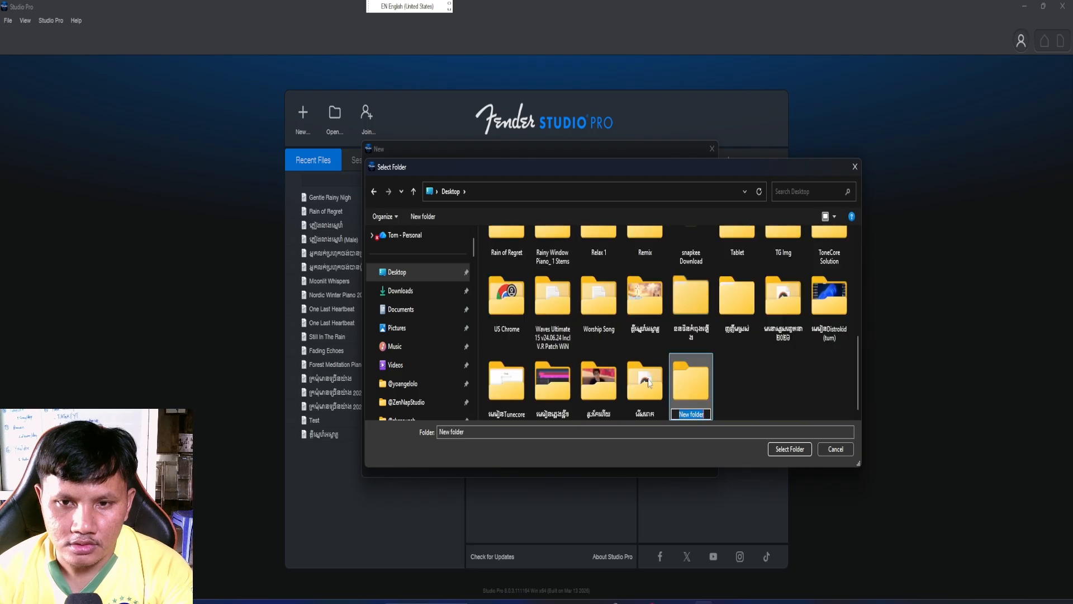
pyautogui.rightClick(694, 414)
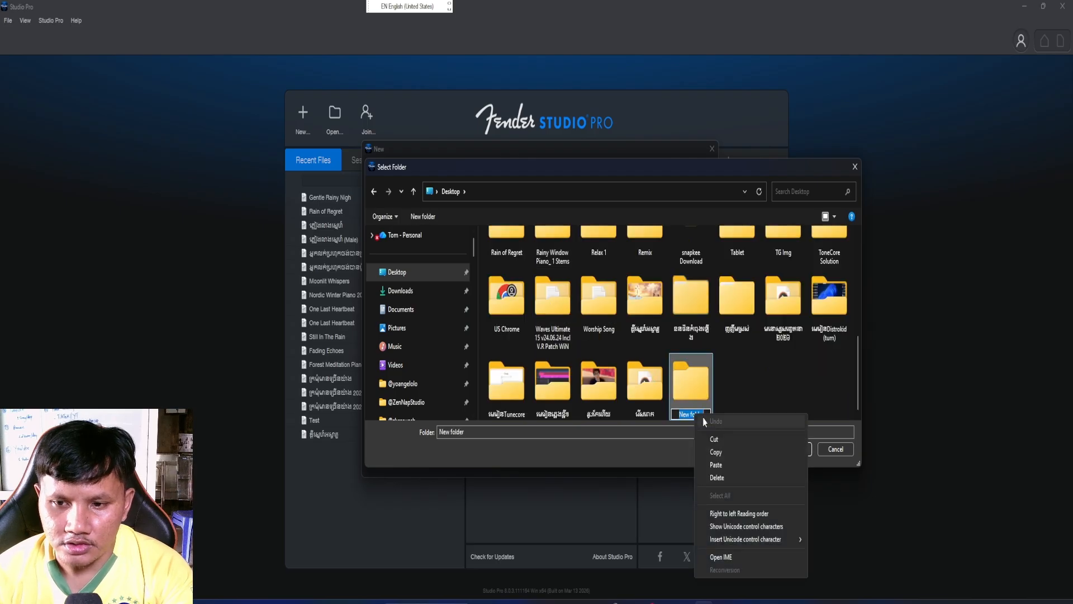
pyautogui.click(716, 465)
pyautogui.press('Return')
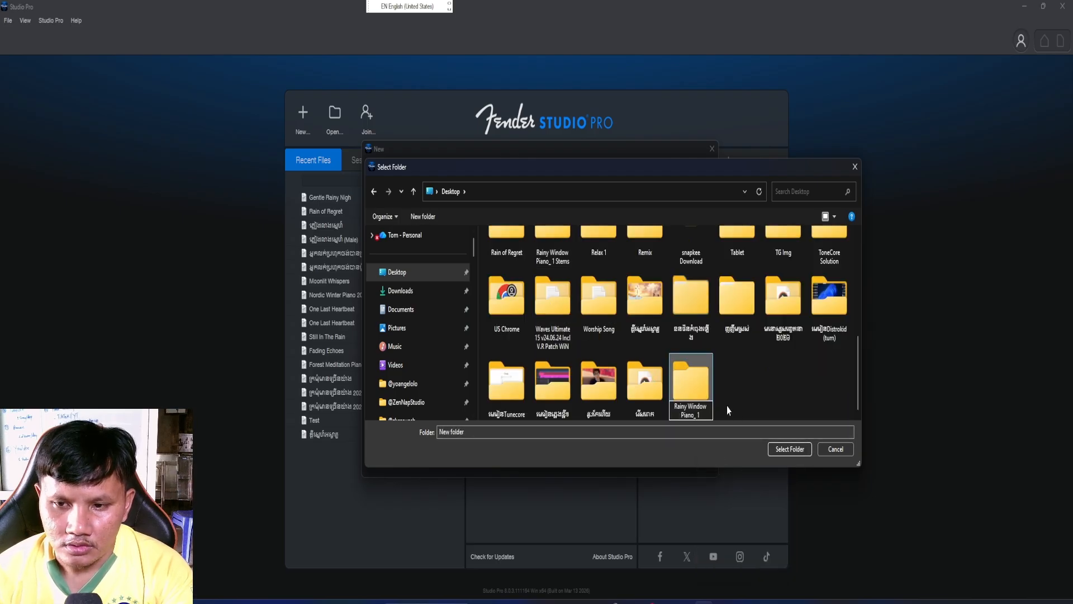
pyautogui.click(694, 388)
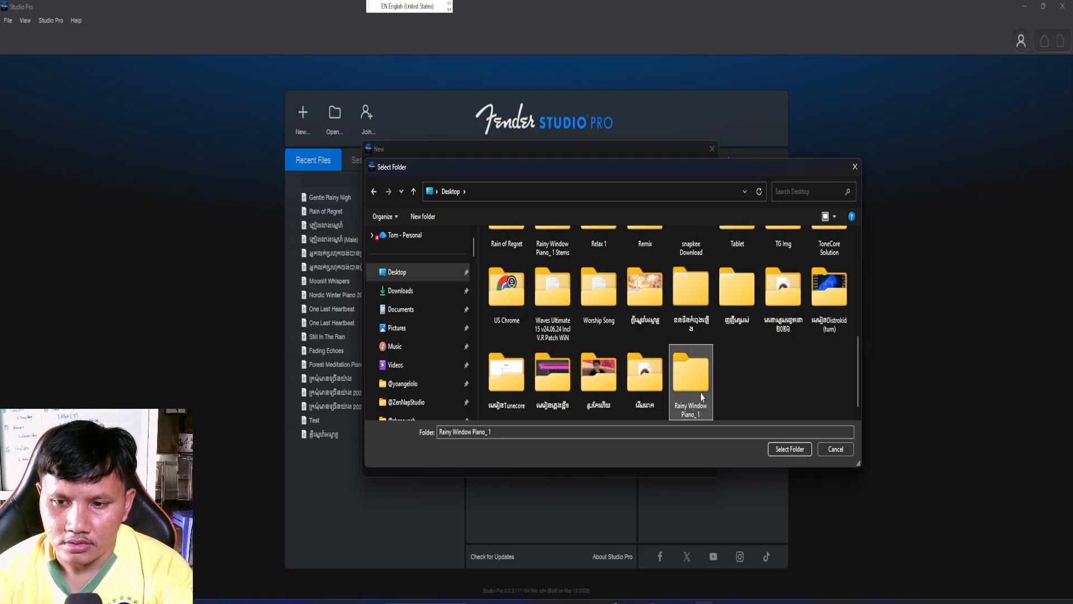
pyautogui.click(788, 451)
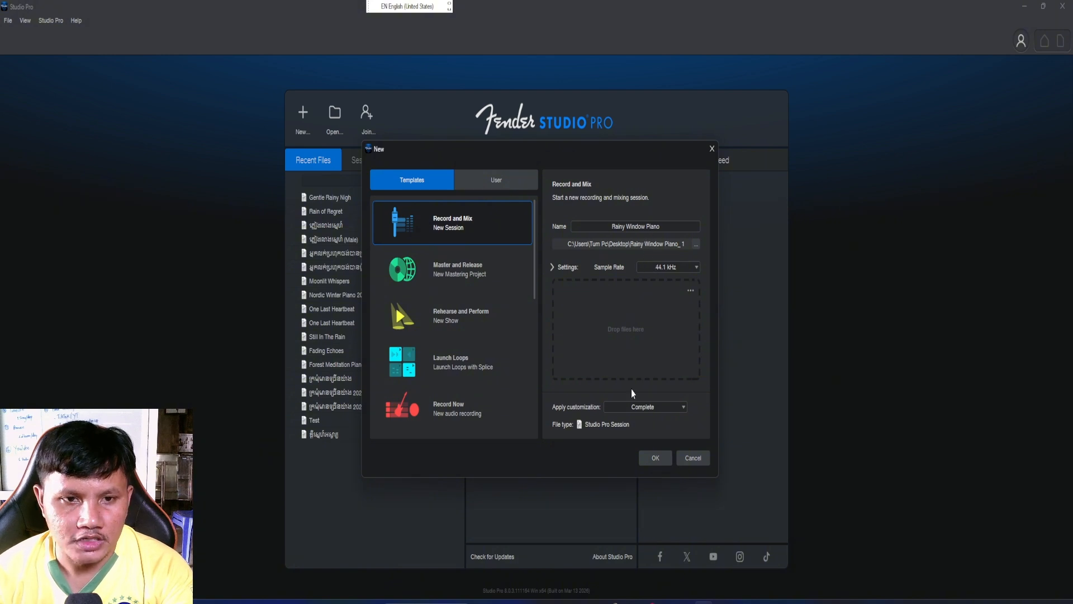
pyautogui.click(655, 460)
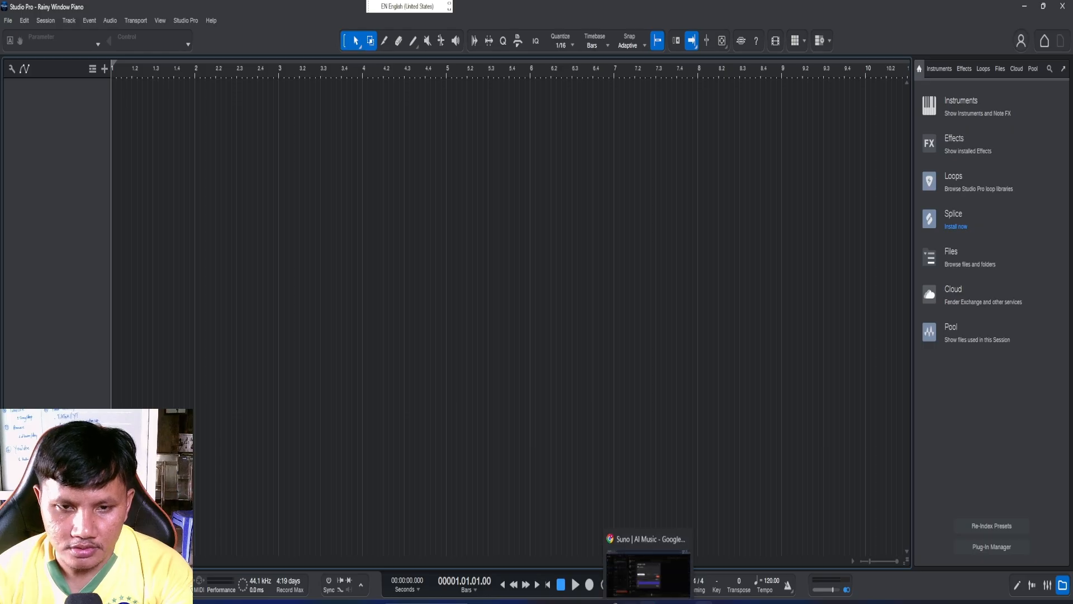
# Switch to Chrome, search for "song key finder" in a new tab, and open Tunebat's Song Key & BPM Finder.
pyautogui.click(648, 570)
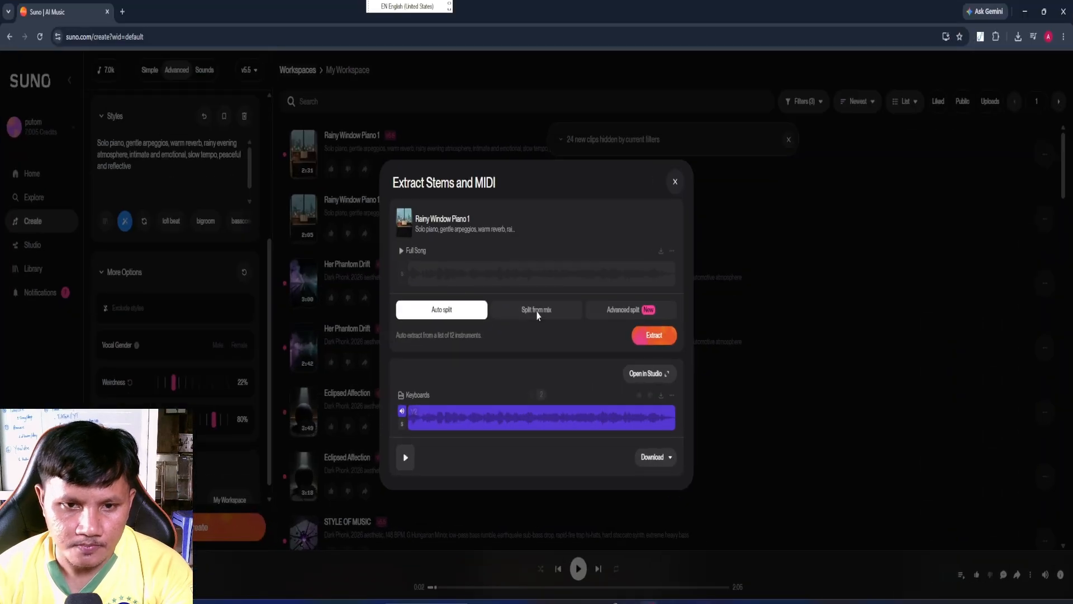
pyautogui.click(122, 12)
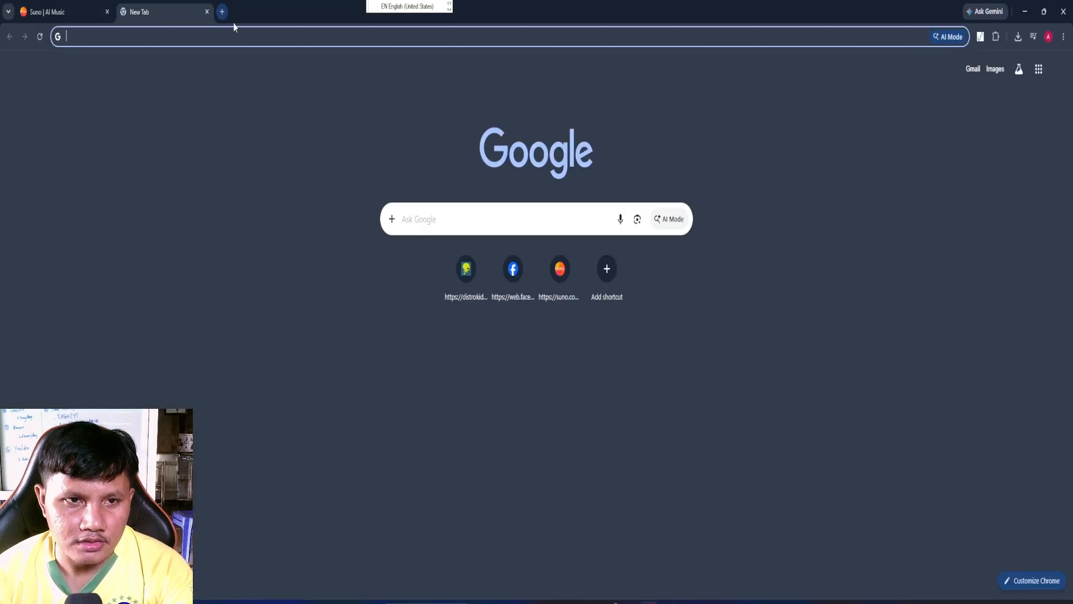
pyautogui.click(208, 39)
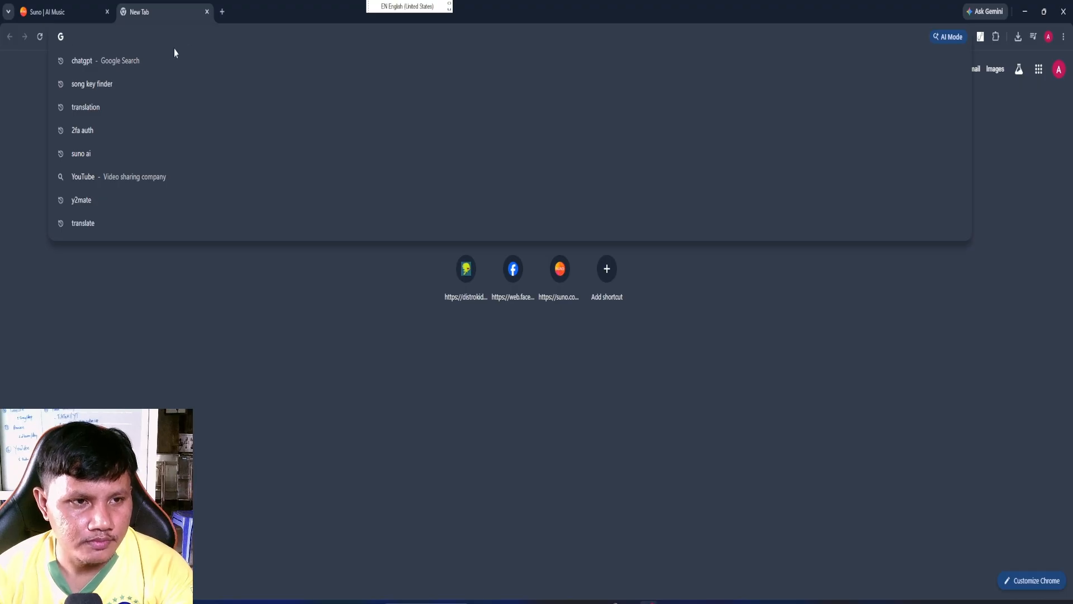
pyautogui.click(102, 92)
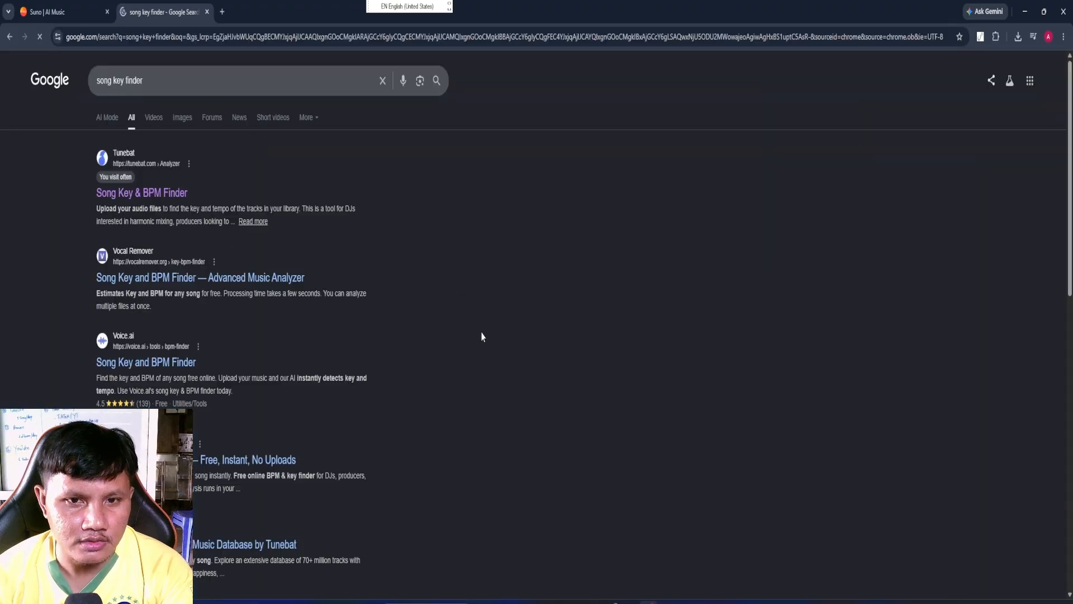
pyautogui.click(146, 197)
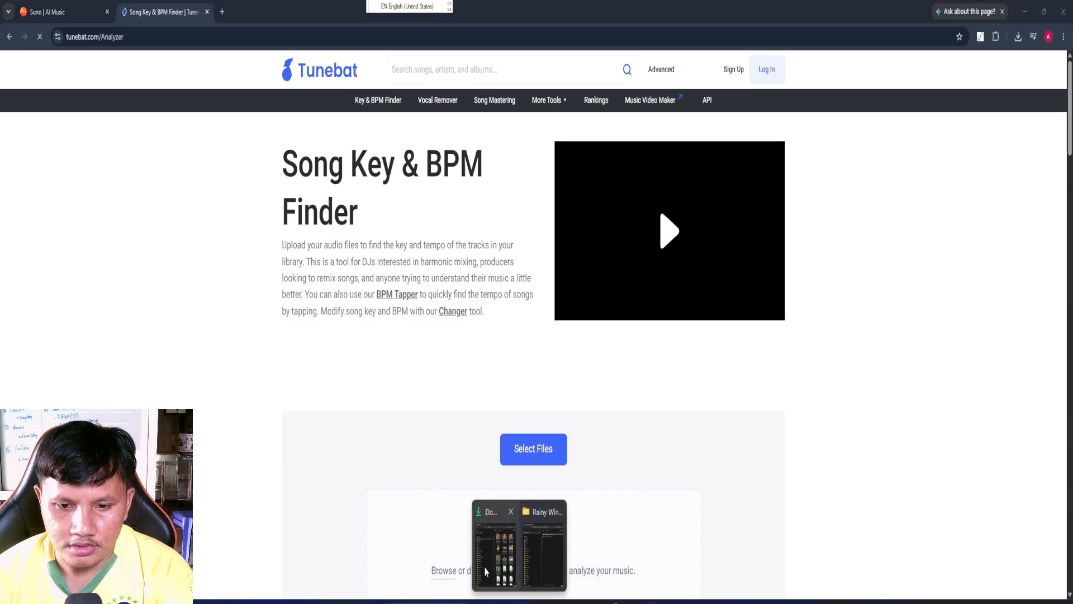
# Analyze the Rainy Window Piano 1 (Keyboard) audio stem in Tunebat and check its key and BPM.
pyautogui.click(545, 559)
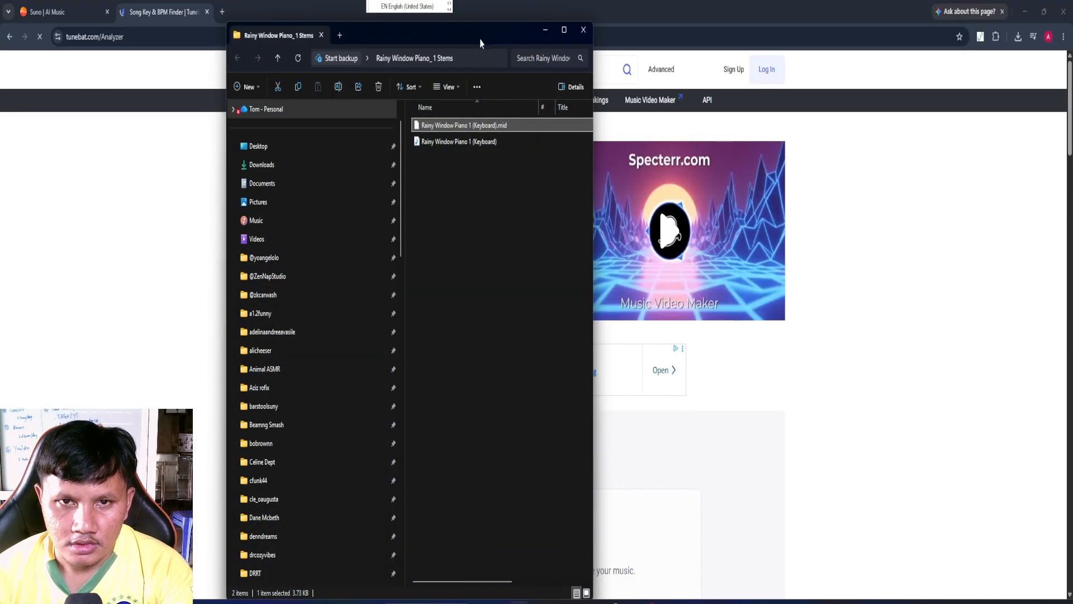
pyautogui.moveTo(480, 39); pyautogui.dragTo(911, 46)
pyautogui.click(863, 149)
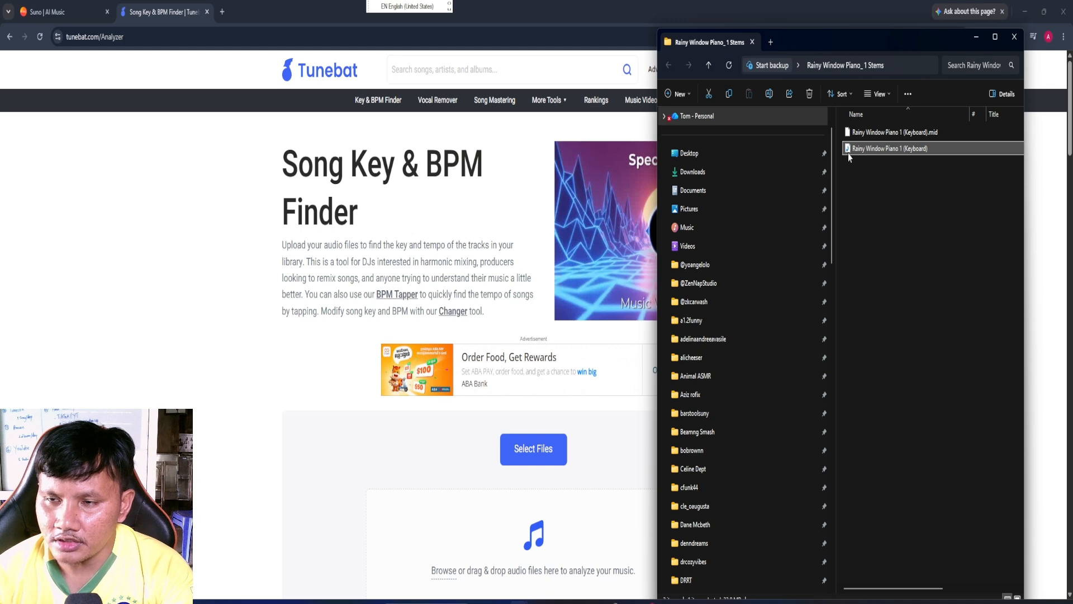
pyautogui.moveTo(841, 153); pyautogui.dragTo(541, 448)
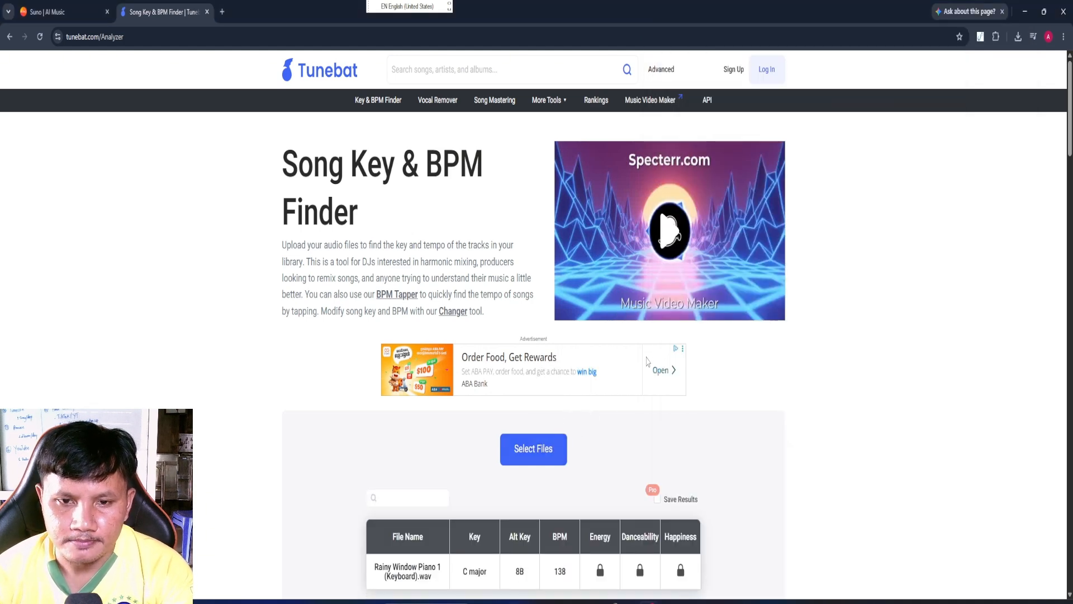
pyautogui.scroll(-3, 643, 364)
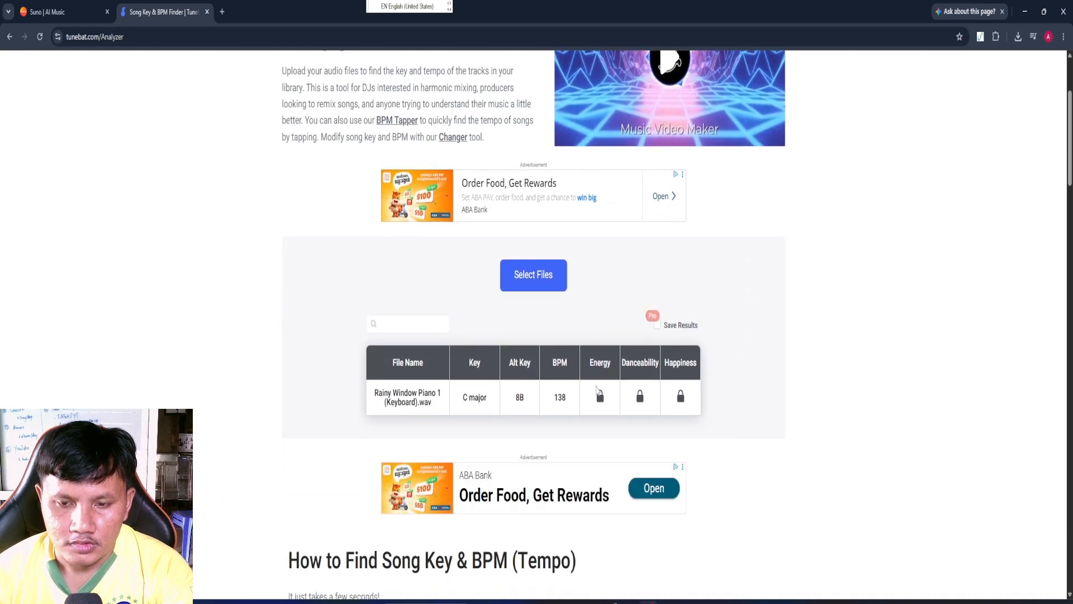
pyautogui.moveTo(571, 401); pyautogui.dragTo(546, 403)
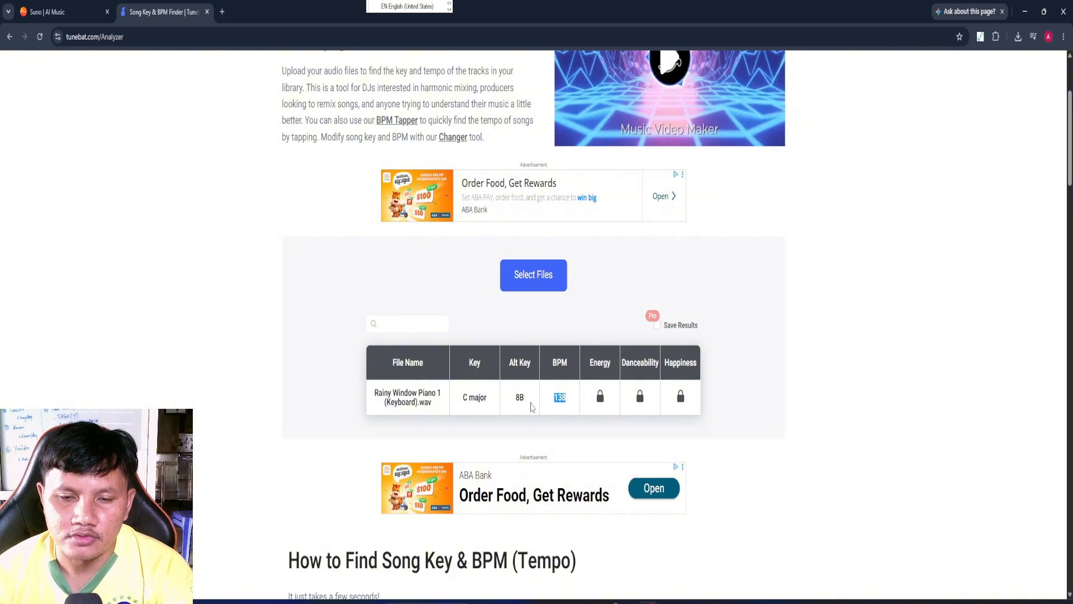
pyautogui.click(569, 401)
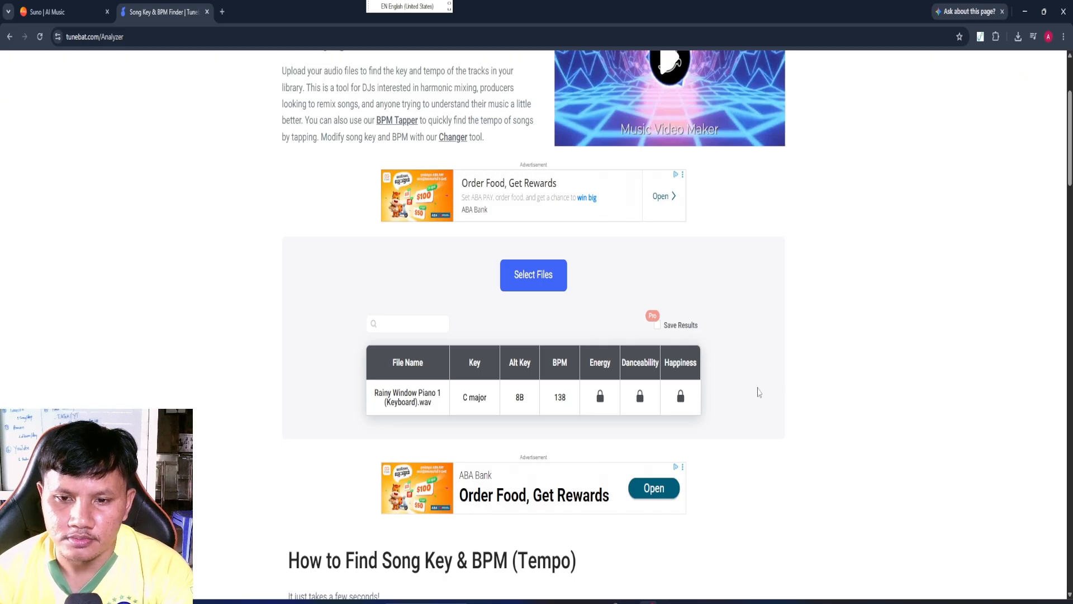
# Return to the Studio Pro session and set its tempo to 69 BPM.
pyautogui.click(1026, 13)
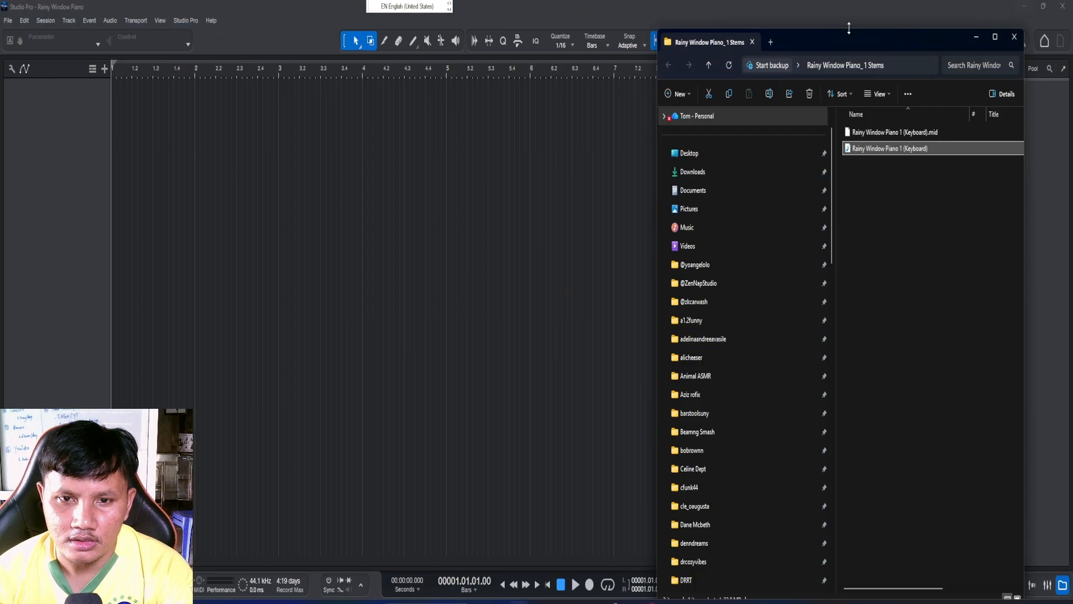
pyautogui.click(622, 19)
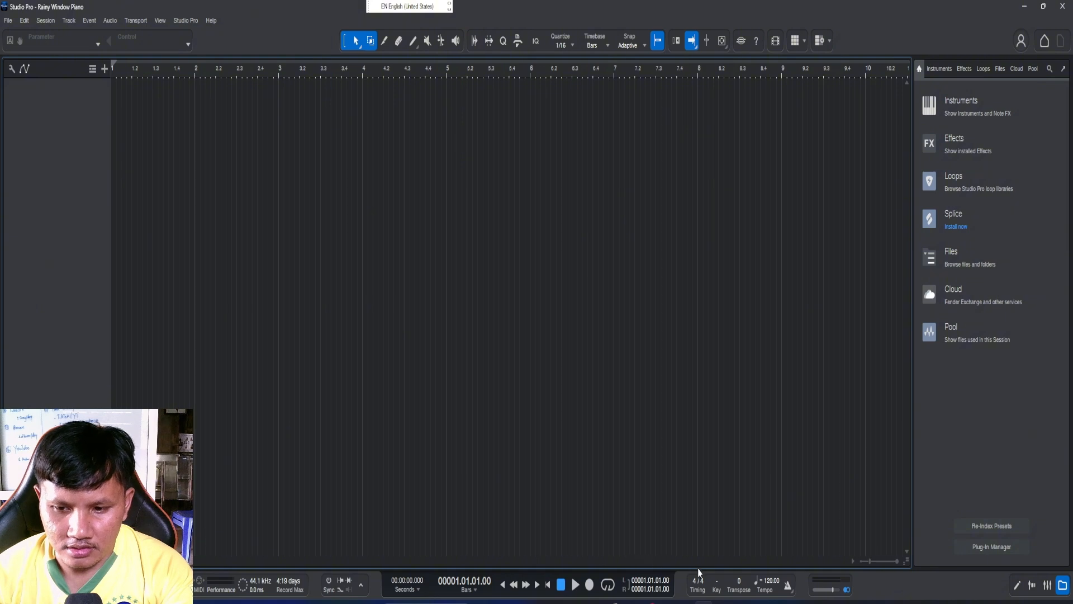
pyautogui.doubleClick(768, 583)
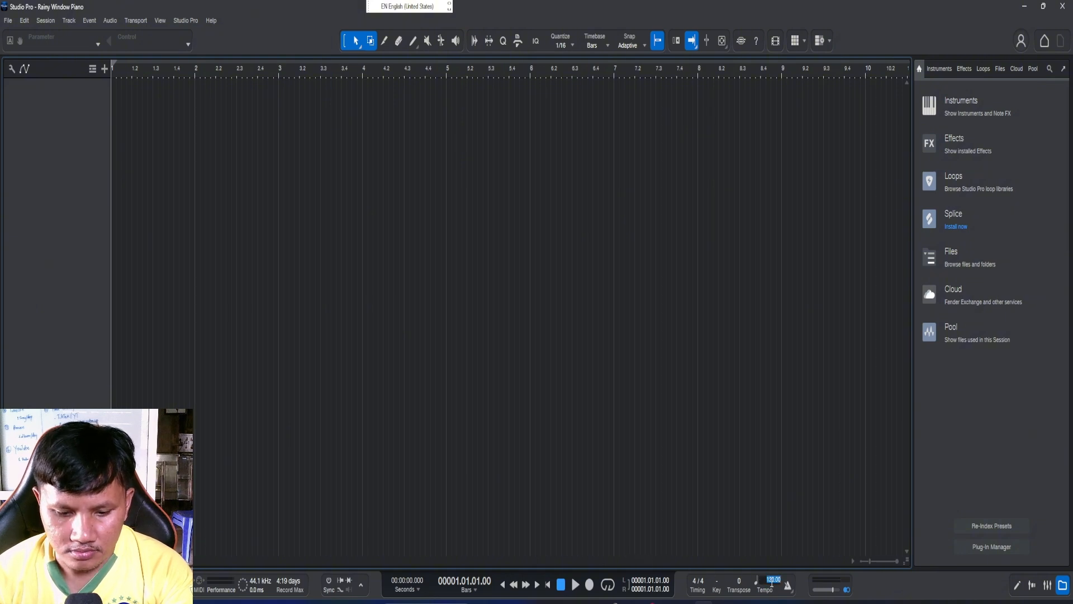
pyautogui.write('6')
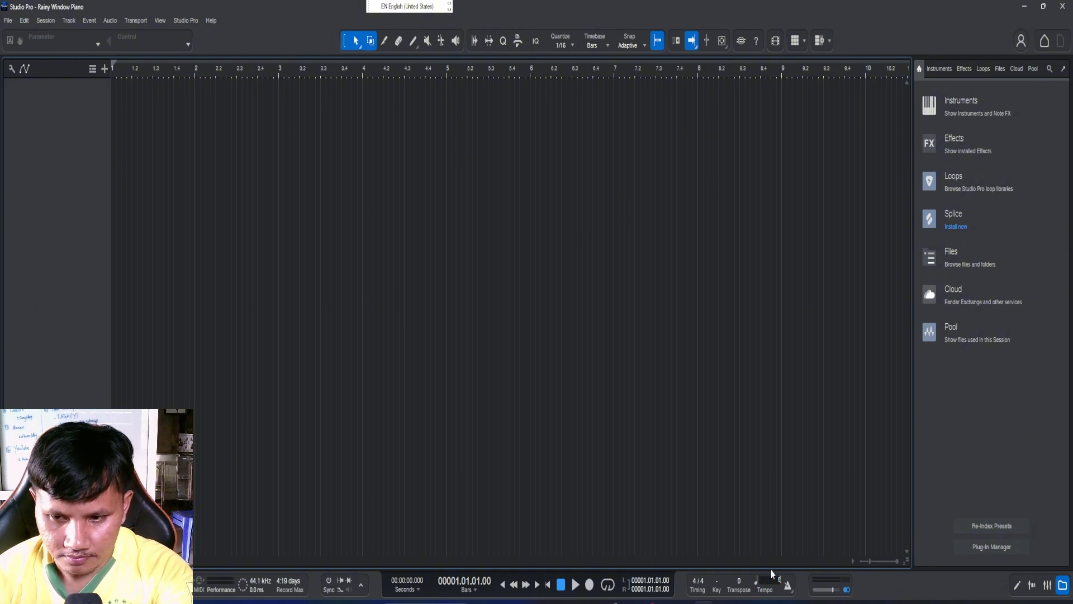
pyautogui.write('9')
pyautogui.press('Return')
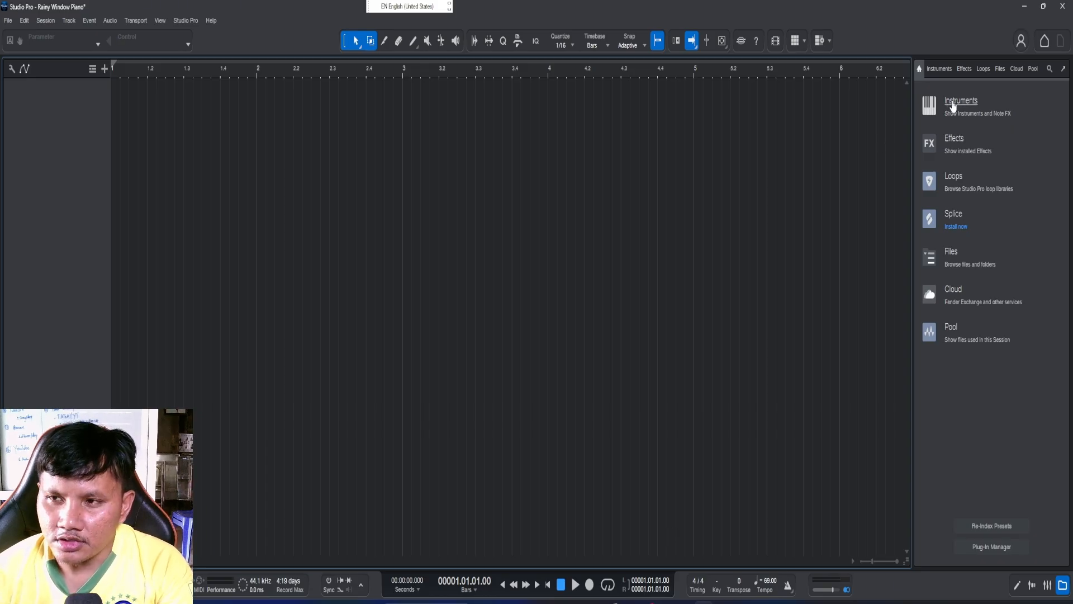
# Add Modartt's Pianoteq 6 STAGE to the arrangement as a new instrument track and reposition the plug-in window.
pyautogui.click(961, 101)
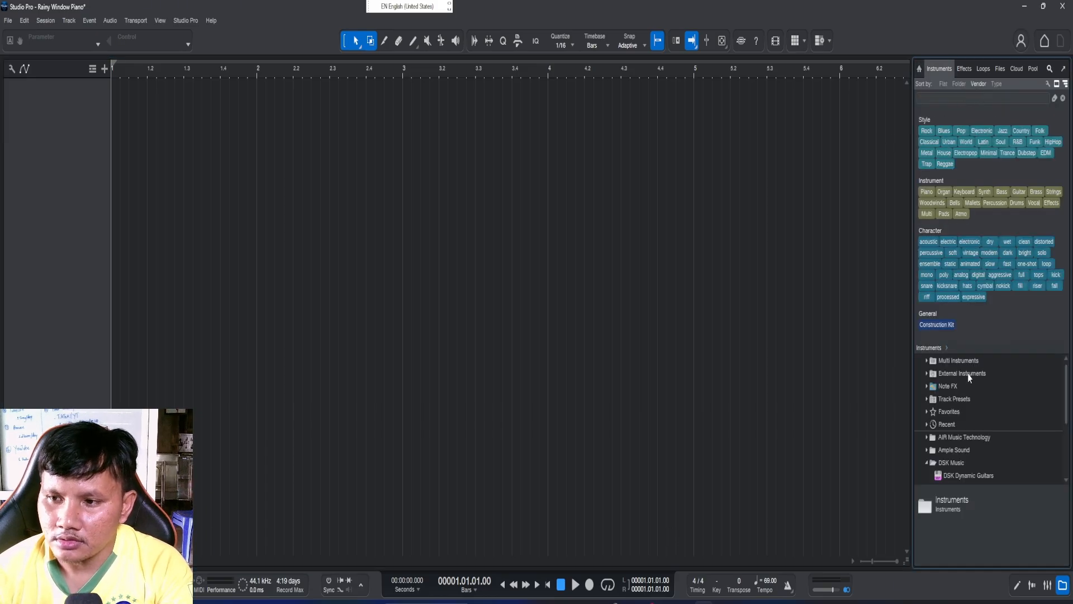
pyautogui.scroll(-2, 967, 403)
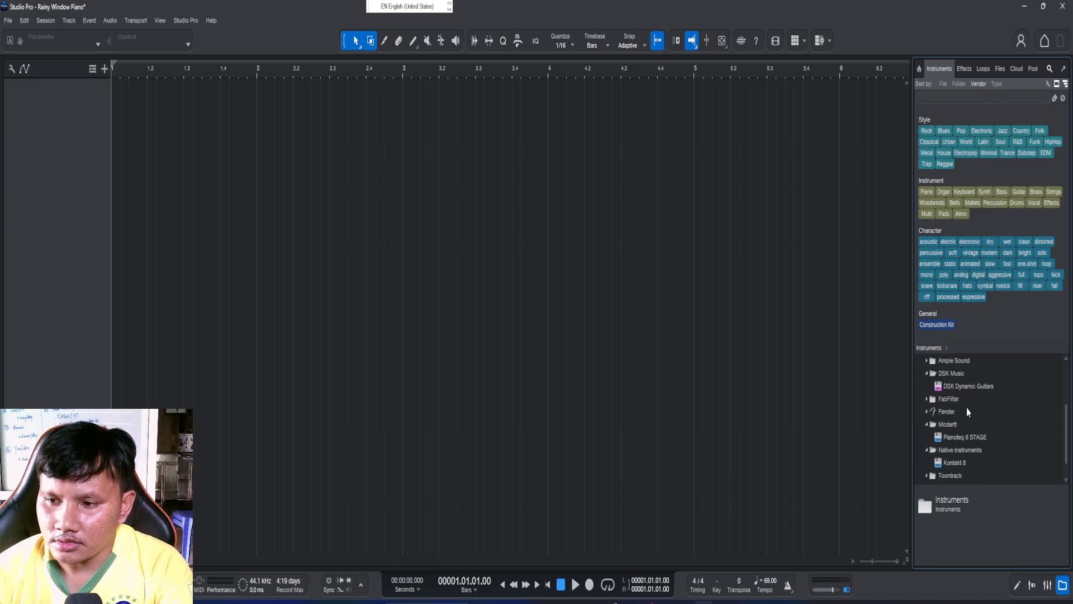
pyautogui.click(957, 439)
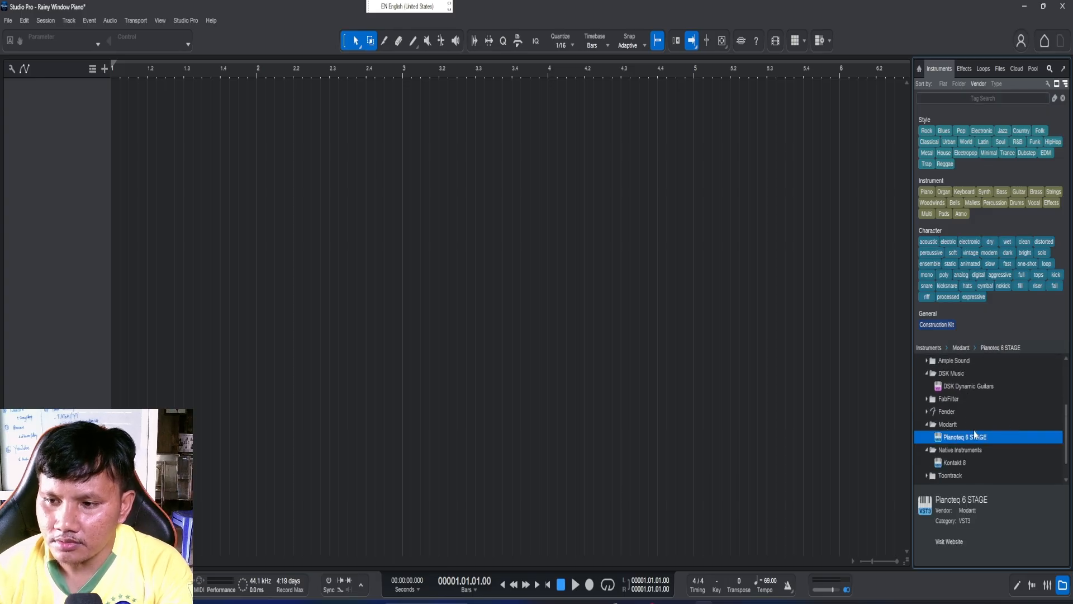
pyautogui.moveTo(976, 435); pyautogui.dragTo(430, 315)
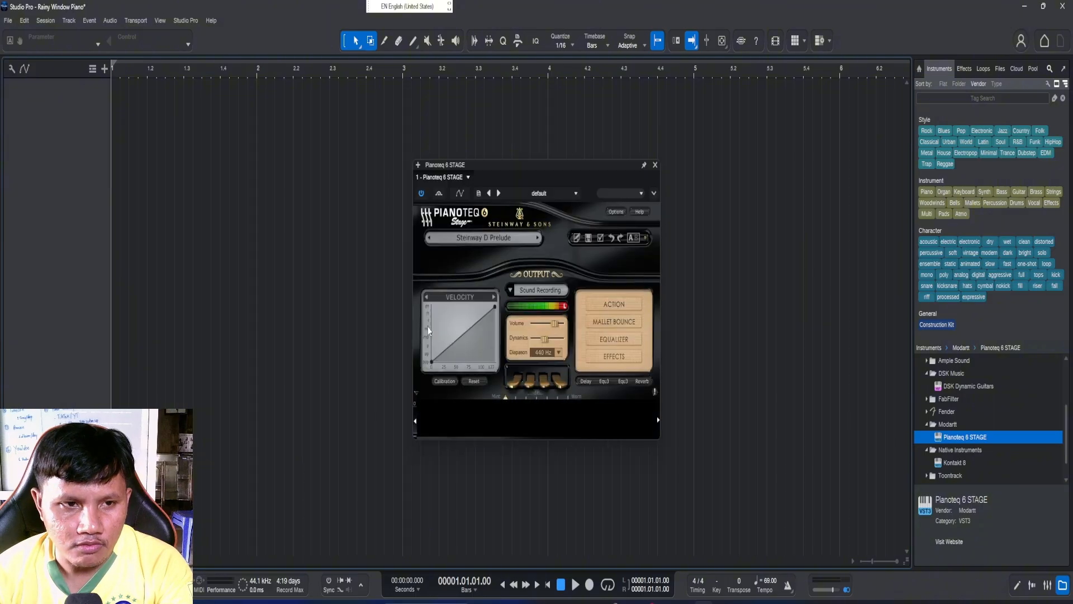
pyautogui.click(635, 275)
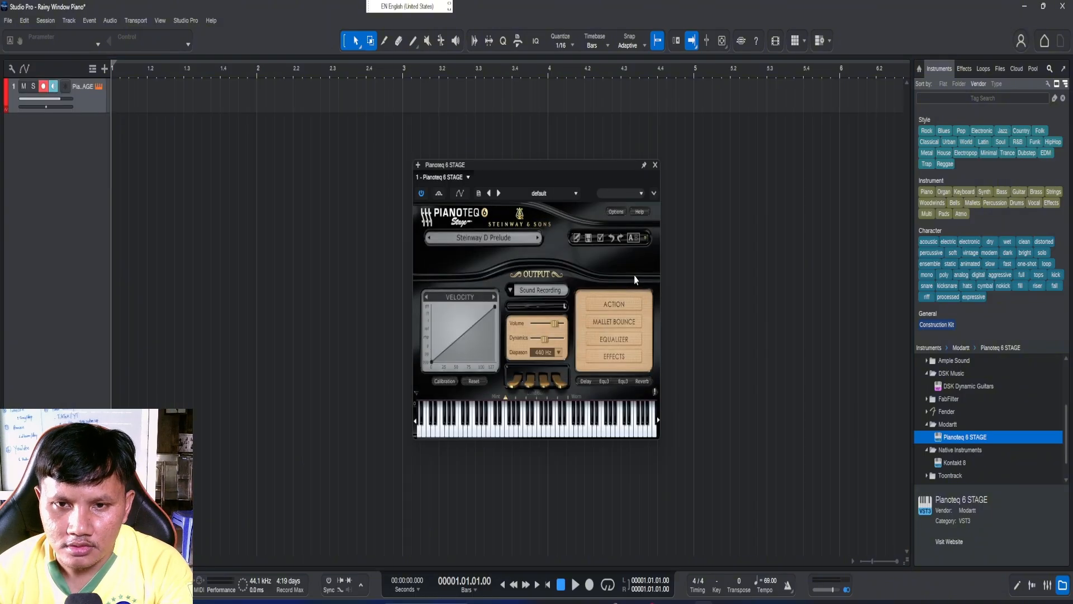
pyautogui.moveTo(561, 166); pyautogui.dragTo(503, 144)
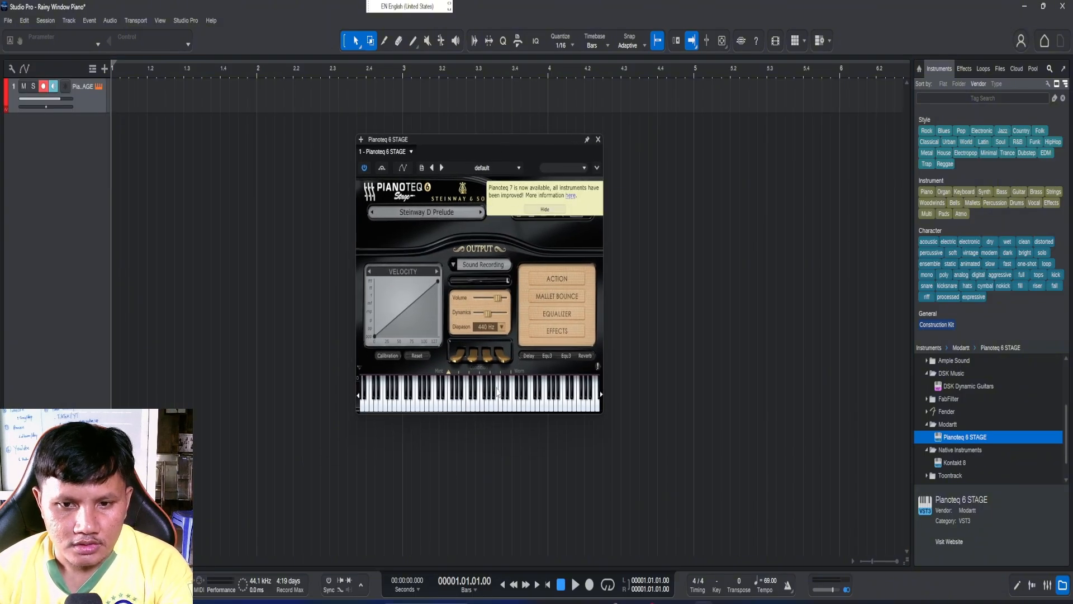
# Audition several notes of the Steinway D Prelude preset on Pianoteq's on-screen keyboard.
pyautogui.click(499, 406)
pyautogui.click(520, 407)
pyautogui.click(553, 407)
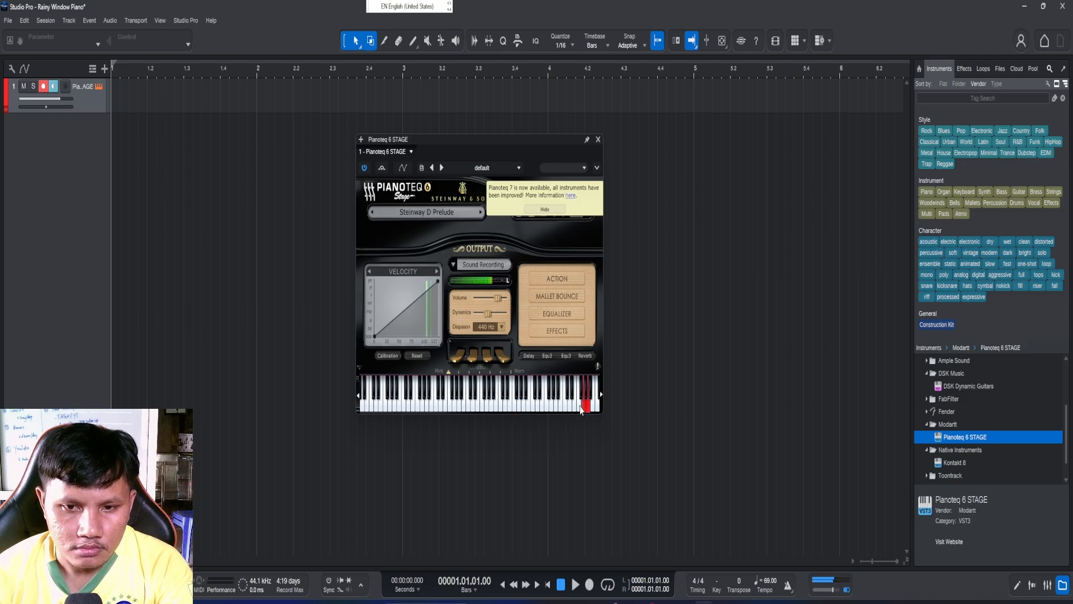
pyautogui.click(528, 403)
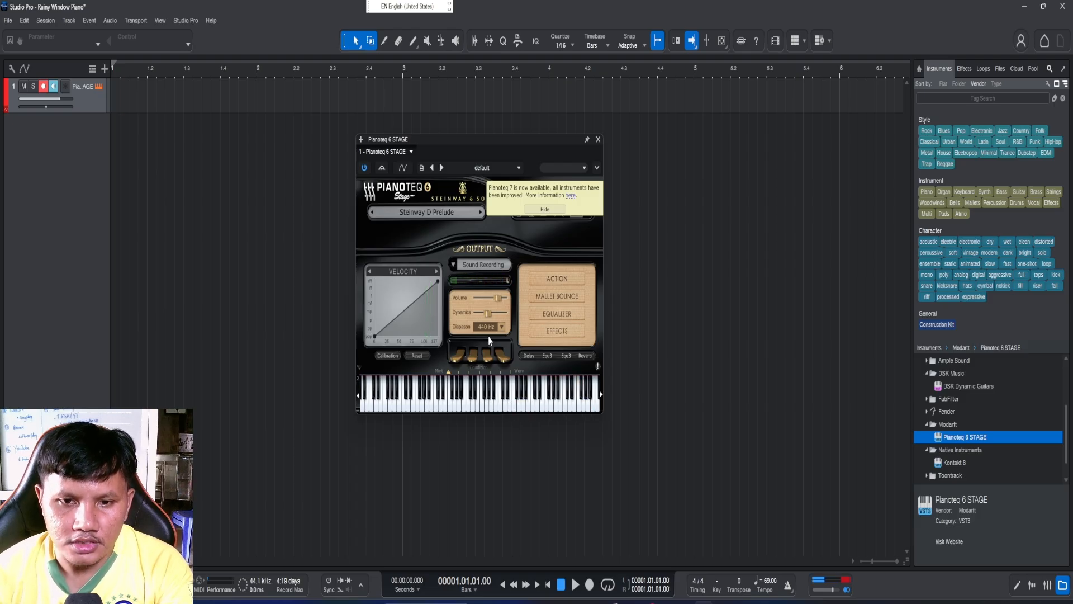
# Engage Pianoteq's sustain pedal and audition more notes with it held.
pyautogui.click(507, 366)
pyautogui.click(534, 408)
pyautogui.click(539, 406)
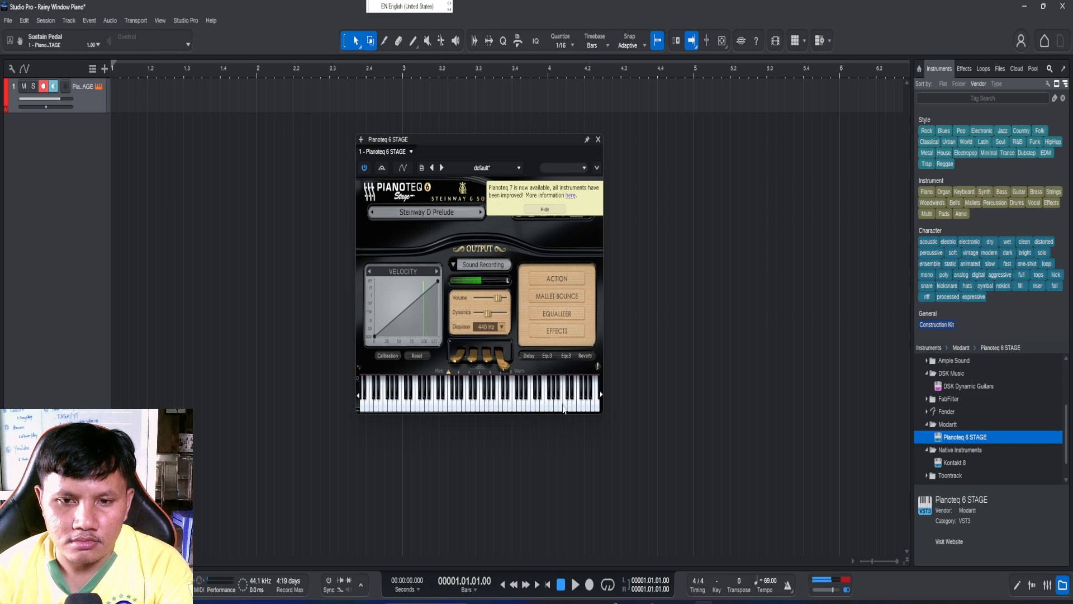
pyautogui.click(559, 407)
pyautogui.click(579, 405)
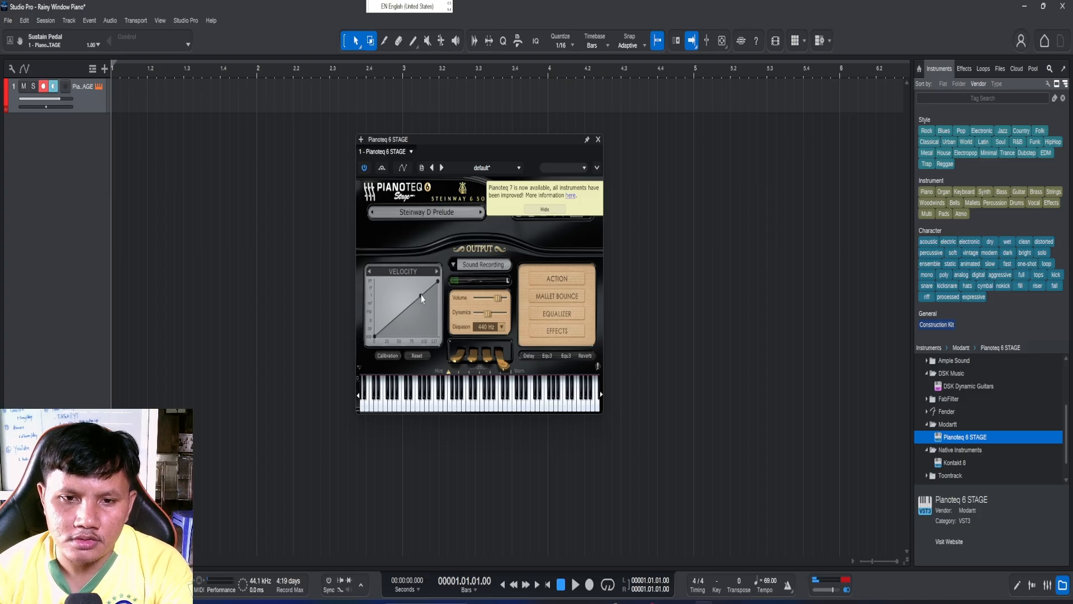
# Bend the upper part of Pianoteq's velocity curve slightly downward, audition a few notes, and close the plug-in window.
pyautogui.moveTo(422, 295); pyautogui.dragTo(422, 300)
pyautogui.click(519, 402)
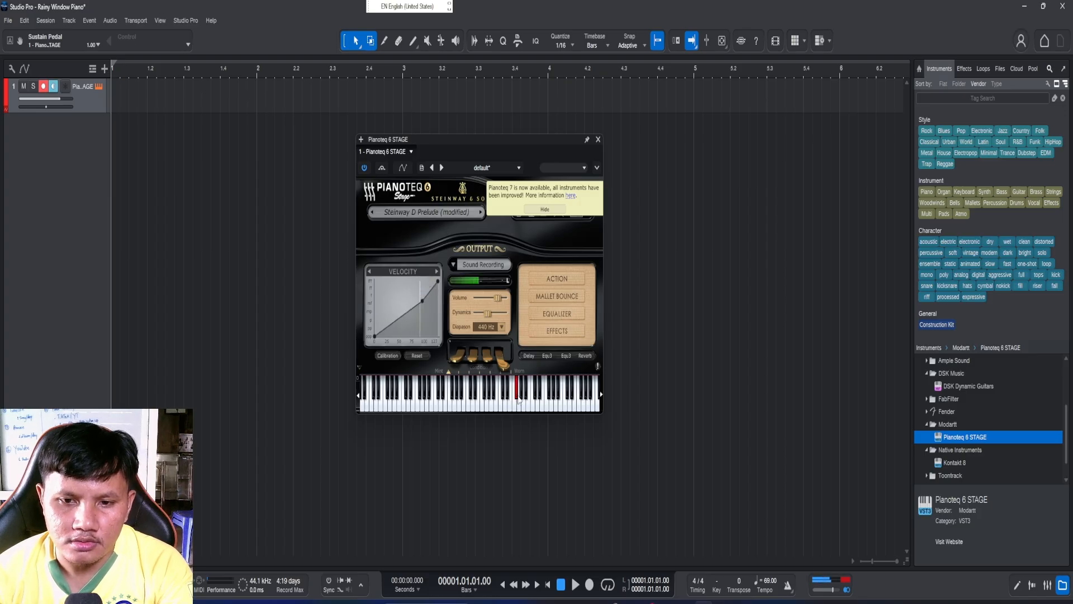
pyautogui.click(553, 406)
pyautogui.click(564, 406)
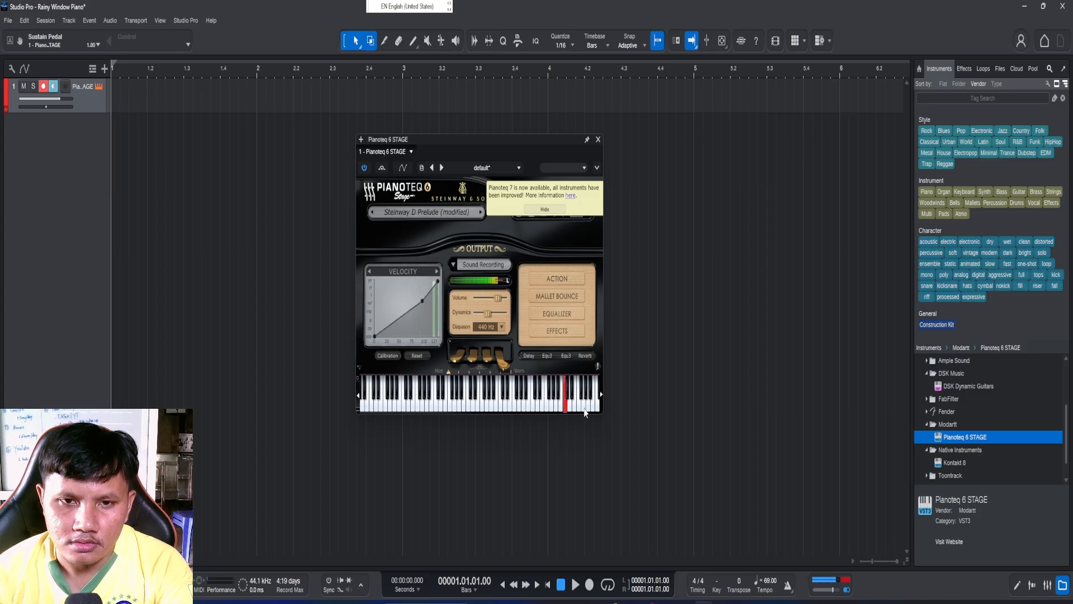
pyautogui.click(598, 140)
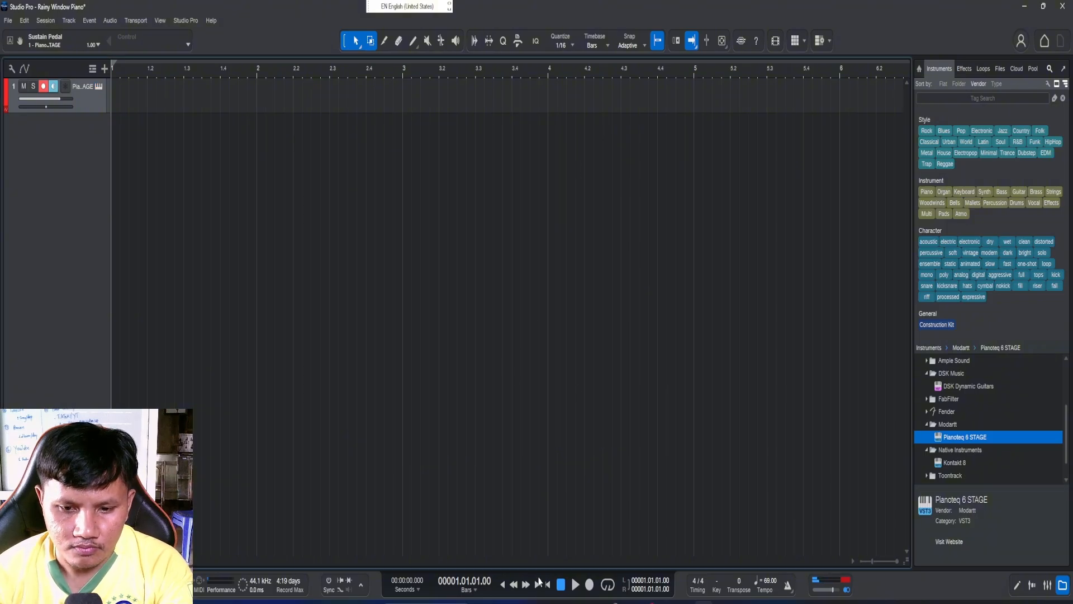
# Import Rainy Window Piano 1 (Keyboard).mid from the stems folder onto the Pianoteq track at the start of the timeline.
pyautogui.moveTo(519, 585)
pyautogui.click(551, 566)
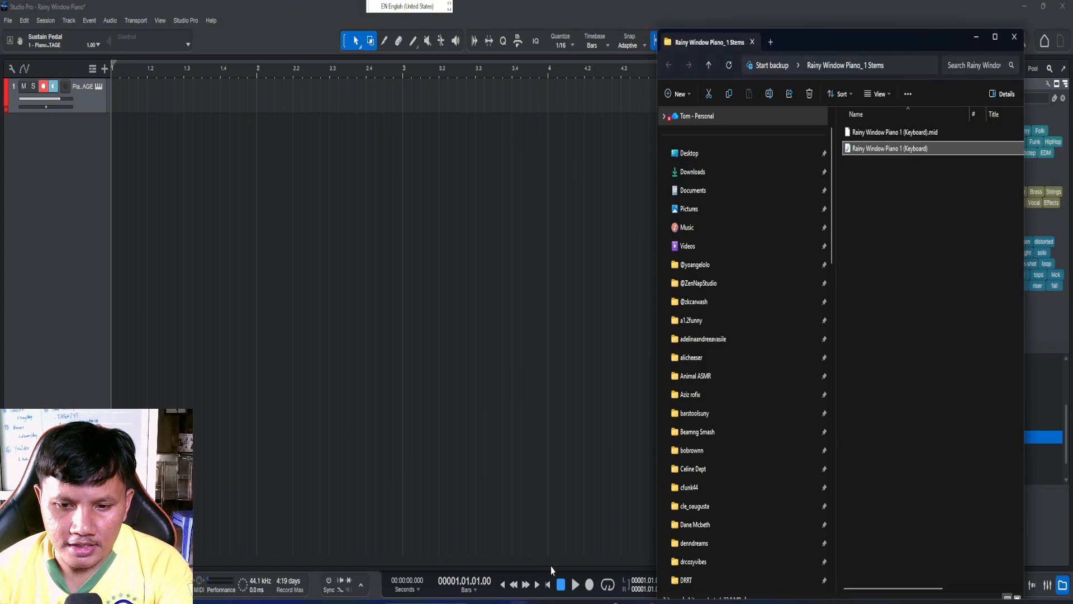
pyautogui.moveTo(832, 54); pyautogui.dragTo(799, 37)
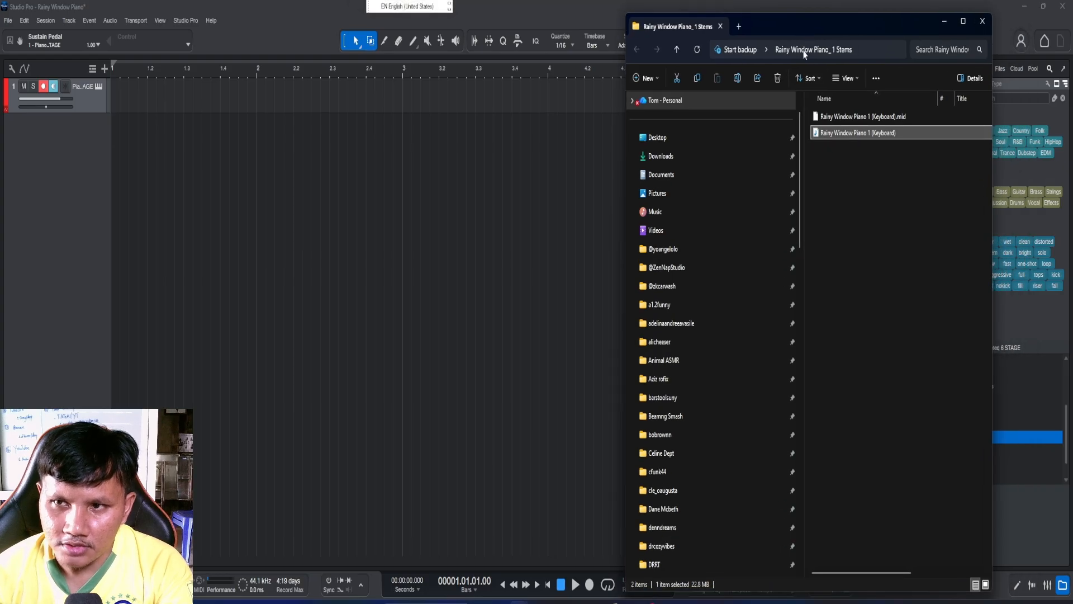
pyautogui.click(823, 118)
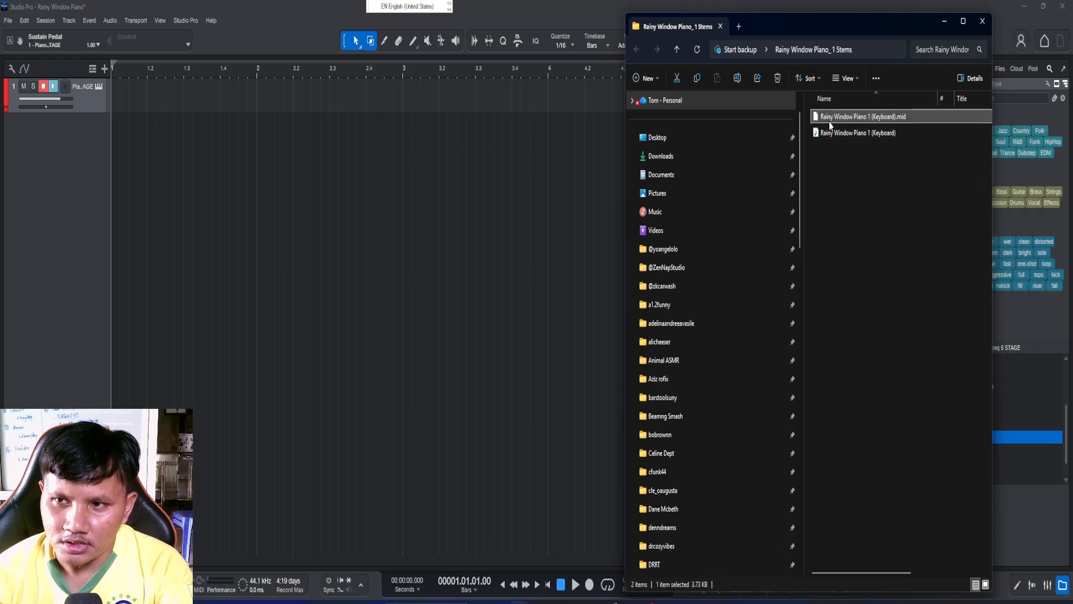
pyautogui.moveTo(821, 118); pyautogui.dragTo(132, 96)
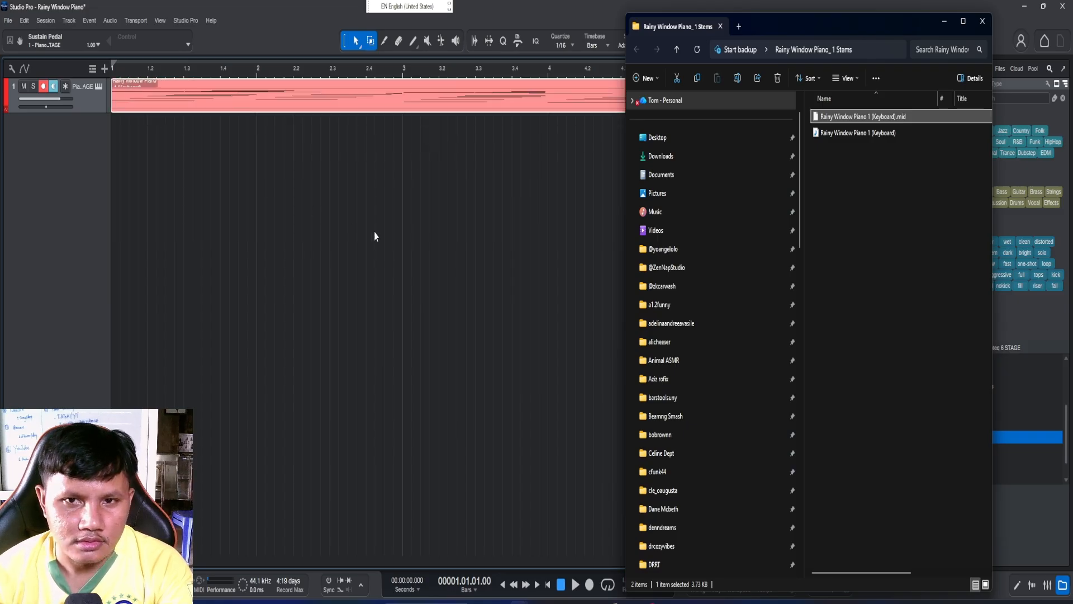
pyautogui.click(457, 242)
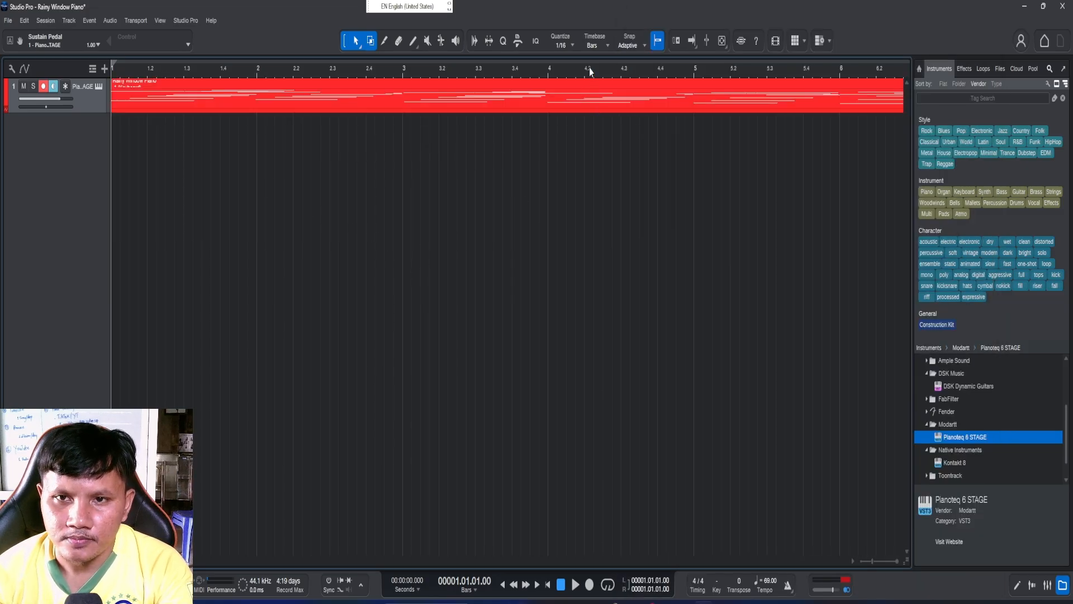
pyautogui.scroll(-8, 588, 66)
pyautogui.scroll(3, 588, 66)
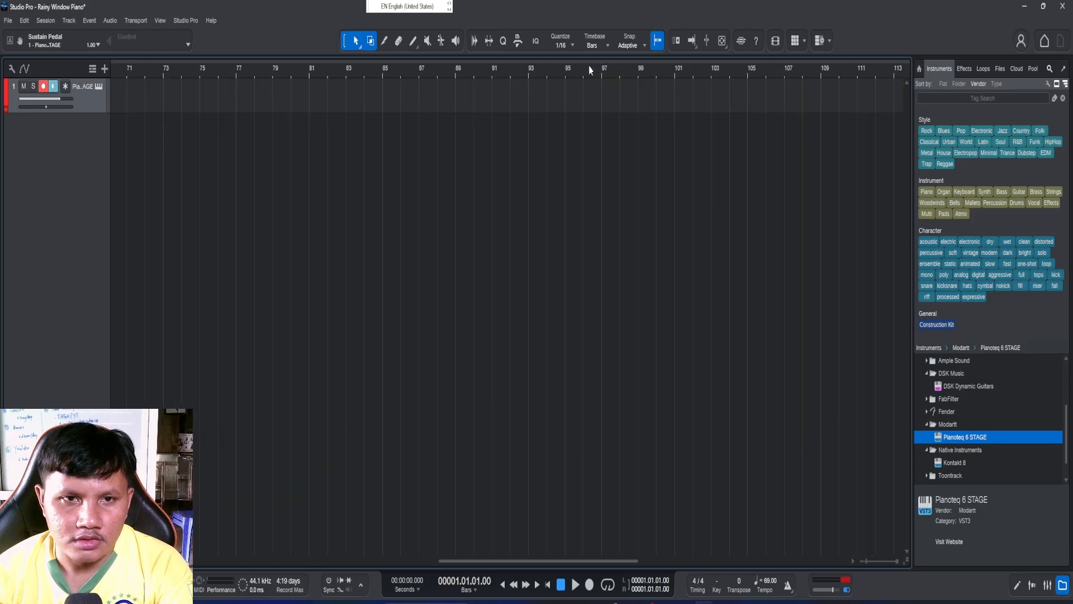
# Examine the imported Rainy Window Piano clip from start to end, placing the playback cursor at its end at bar 35.
pyautogui.scroll(3, 588, 66)
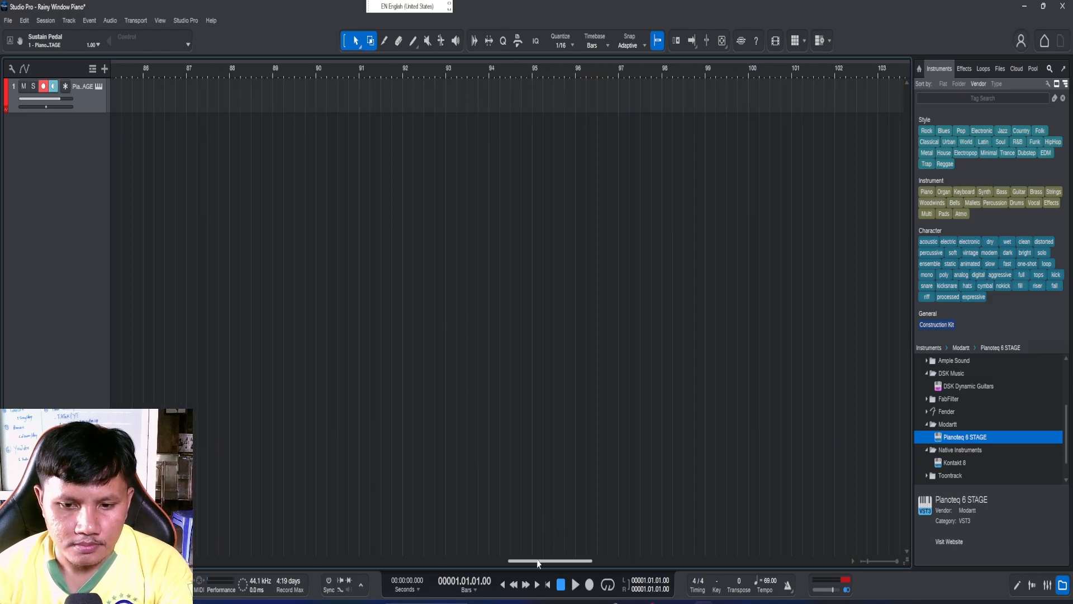
pyautogui.moveTo(547, 561); pyautogui.dragTo(199, 560)
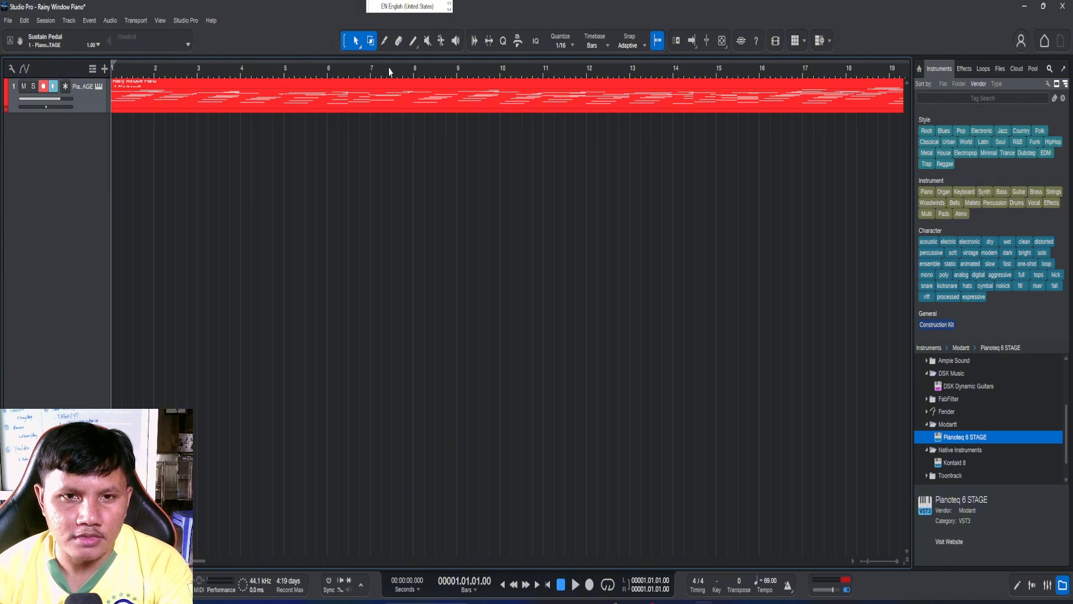
pyautogui.scroll(-5, 390, 72)
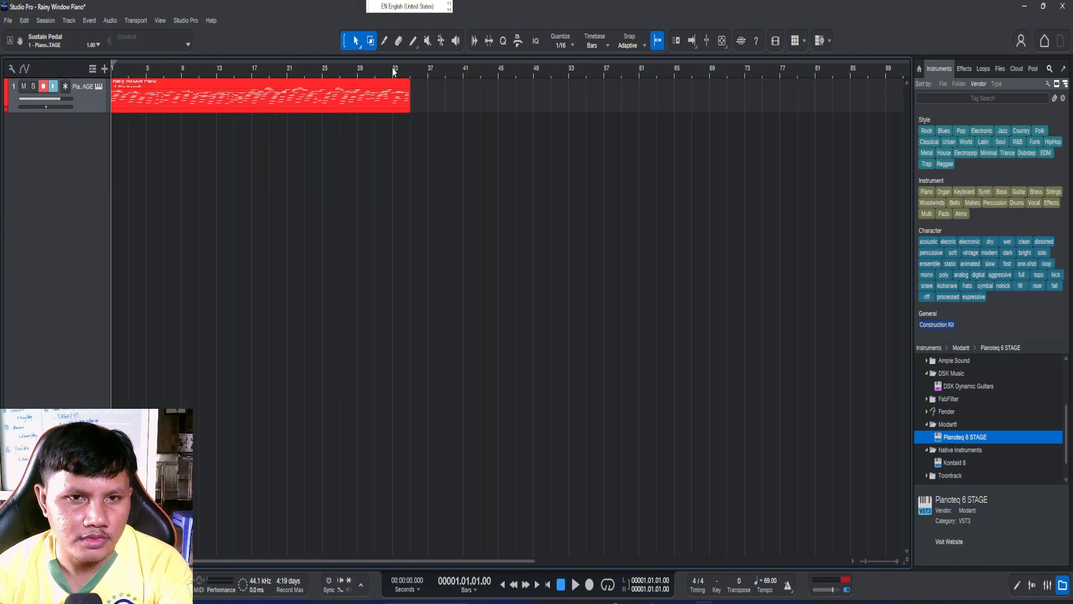
pyautogui.click(409, 72)
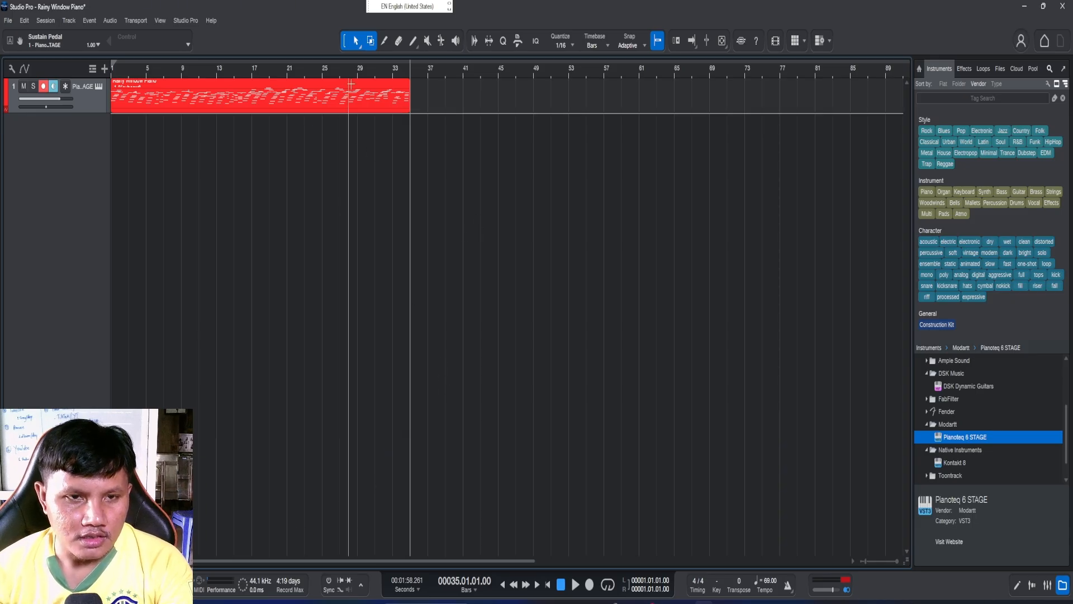
pyautogui.scroll(5, 336, 89)
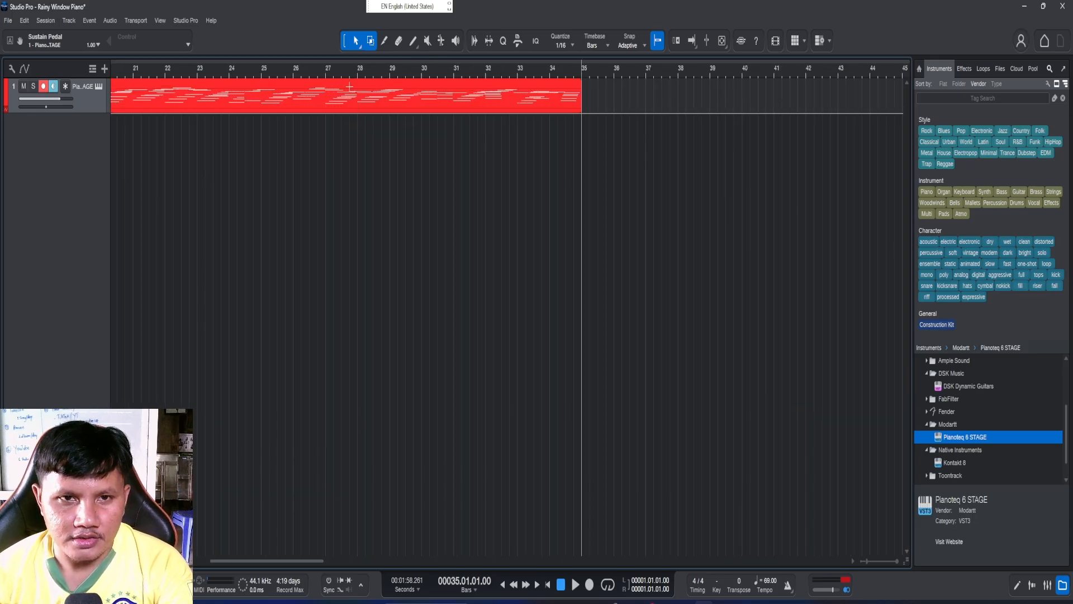
pyautogui.scroll(2, 362, 82)
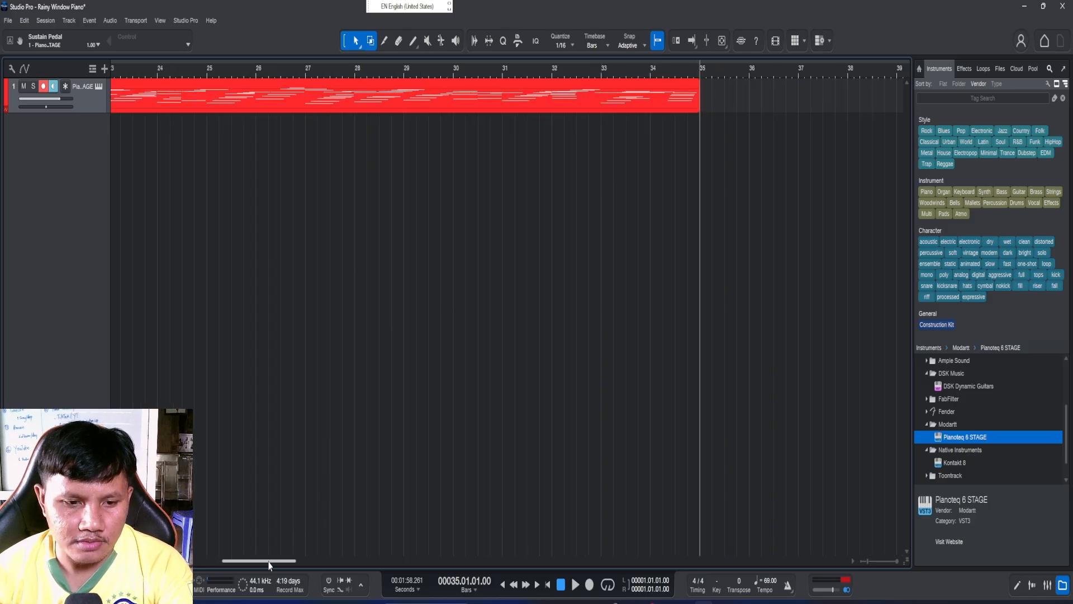
pyautogui.moveTo(269, 561); pyautogui.dragTo(184, 561)
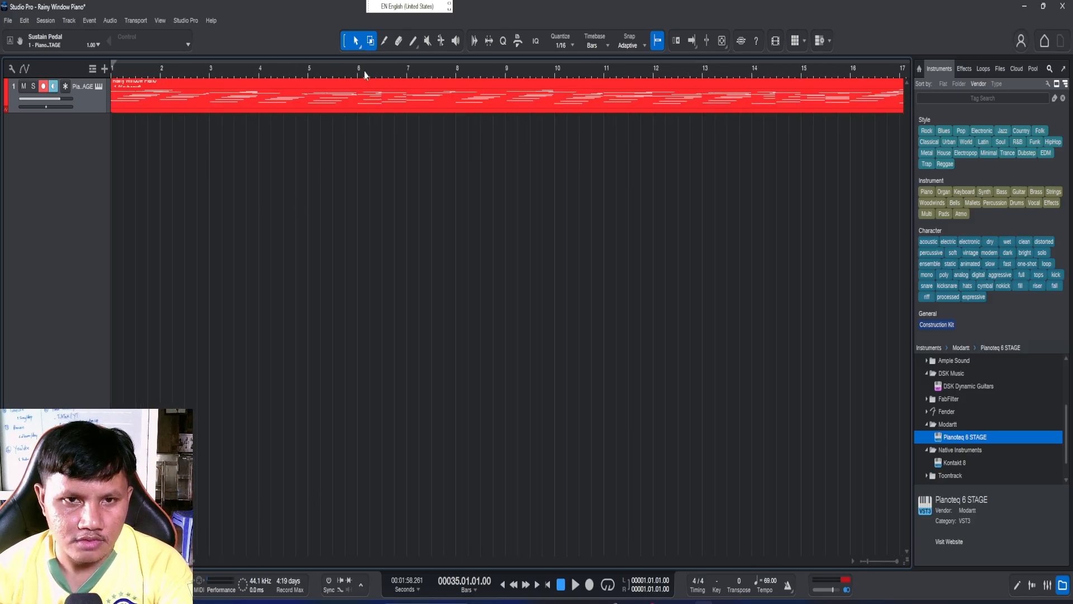
pyautogui.scroll(-2, 364, 71)
pyautogui.scroll(-1, 368, 74)
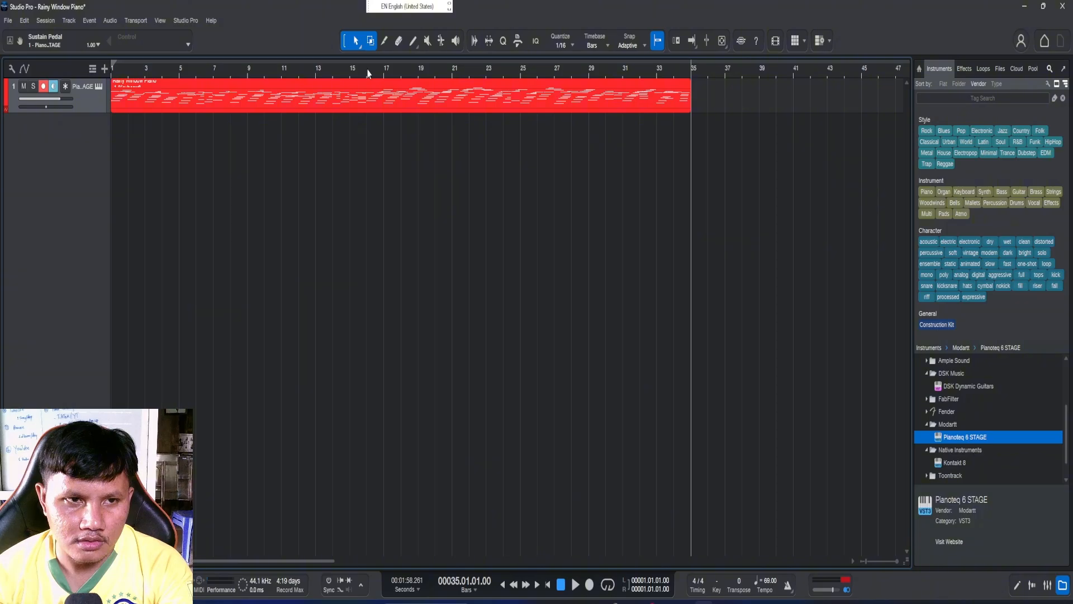
# Play the imported piano clip from the start of the timeline for about two bars, then stop.
pyautogui.click(113, 69)
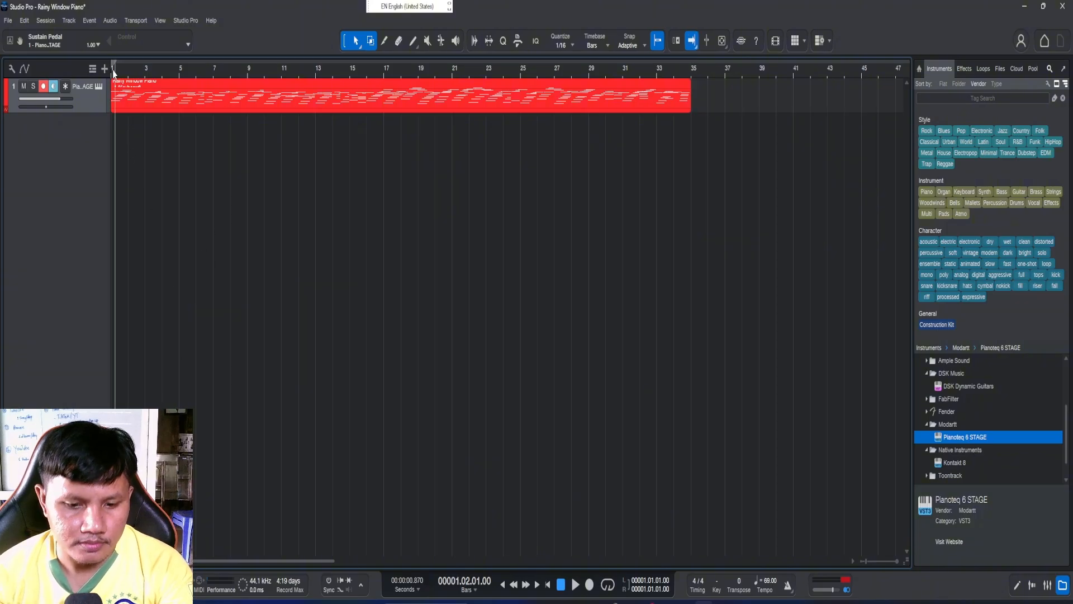
pyautogui.press('space')
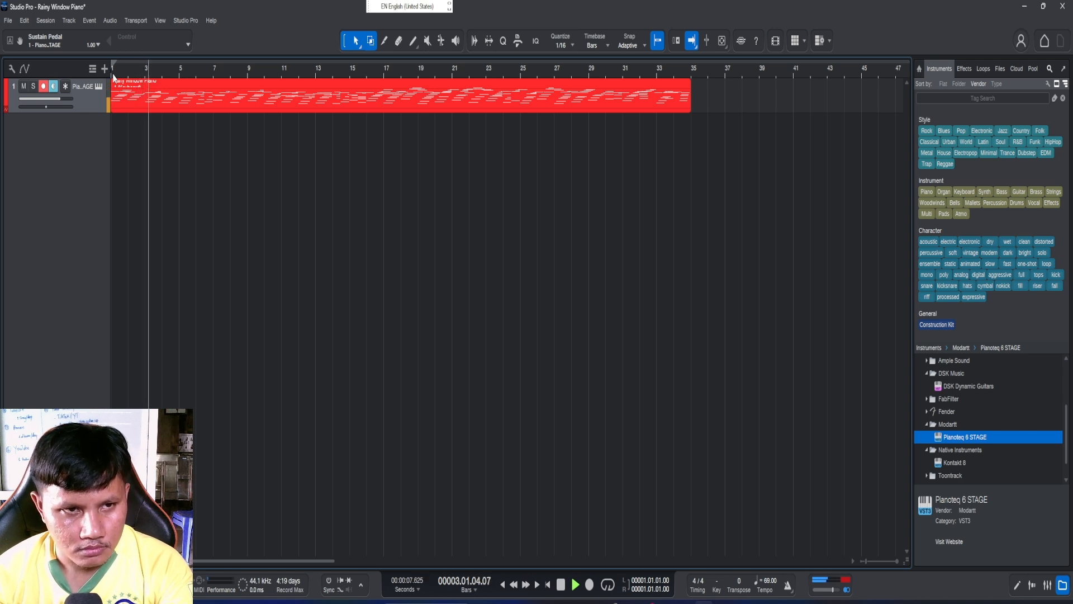
pyautogui.press('space')
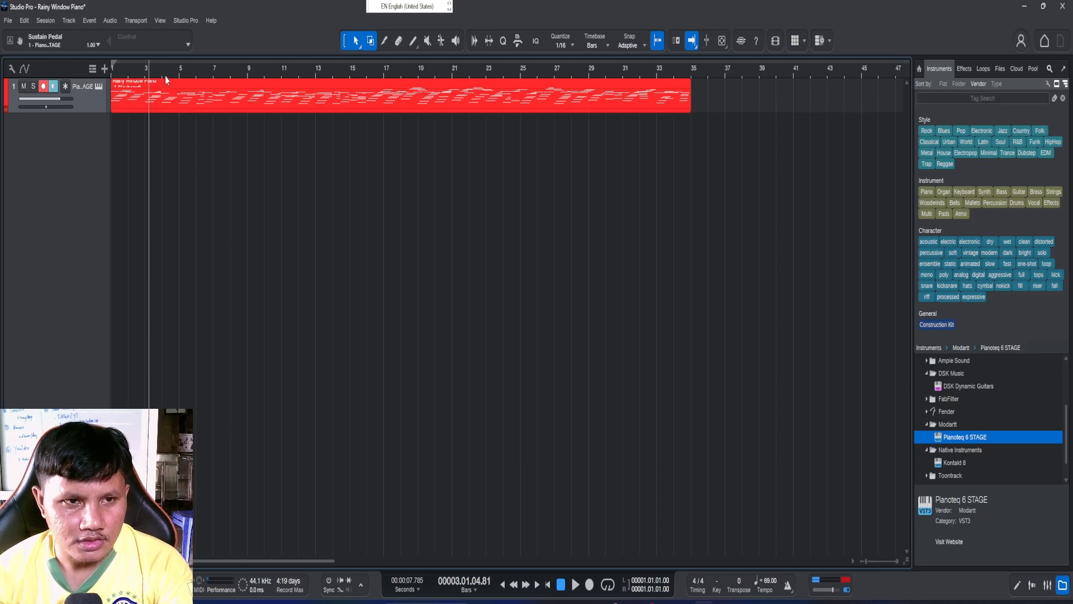
# Open the piano clip in the note editor, enlarge the editor and zoom in on the notes of the first bars.
pyautogui.scroll(2, 165, 73)
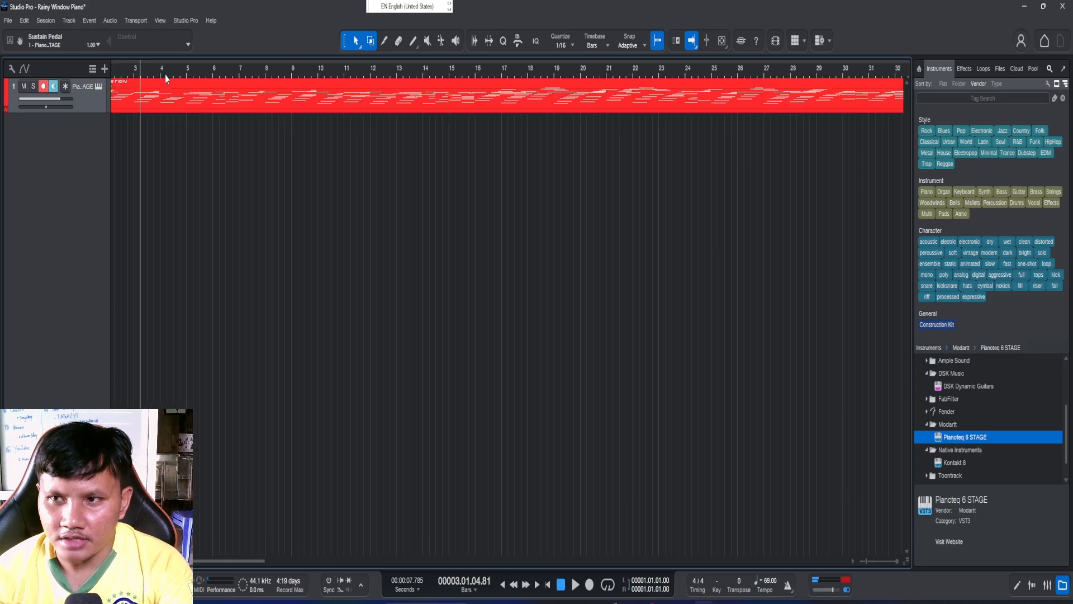
pyautogui.scroll(-3, 166, 74)
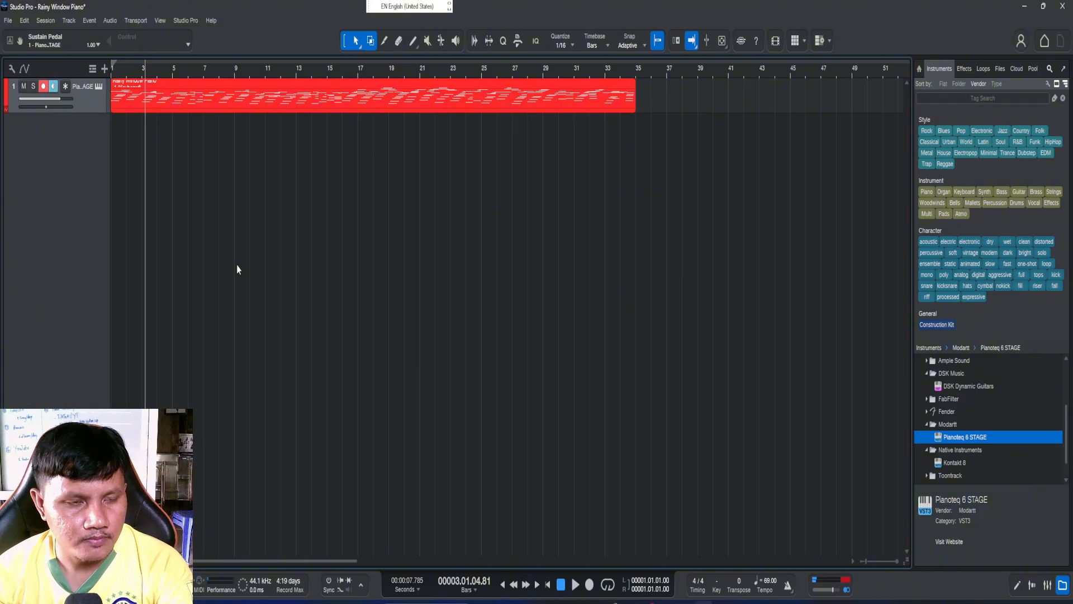
pyautogui.doubleClick(216, 104)
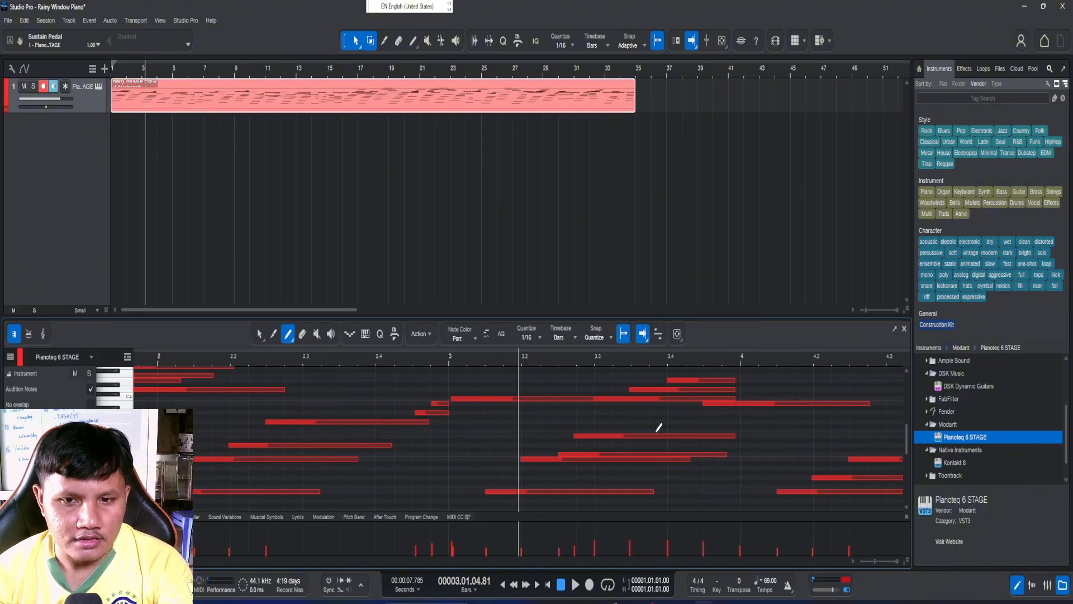
pyautogui.moveTo(710, 317); pyautogui.dragTo(716, 225)
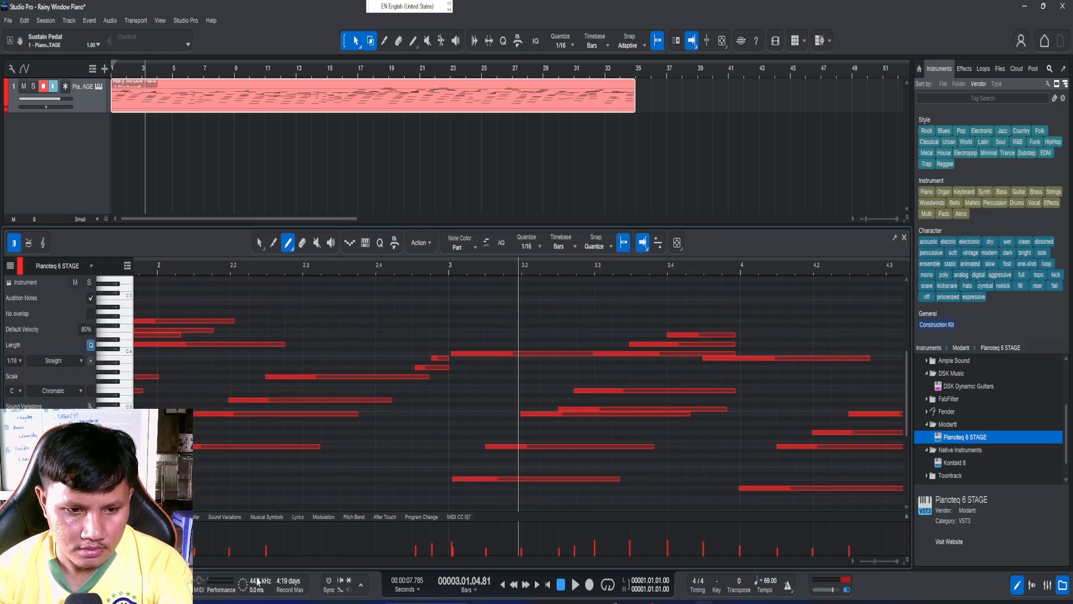
pyautogui.hscroll(-3, 520, 386)
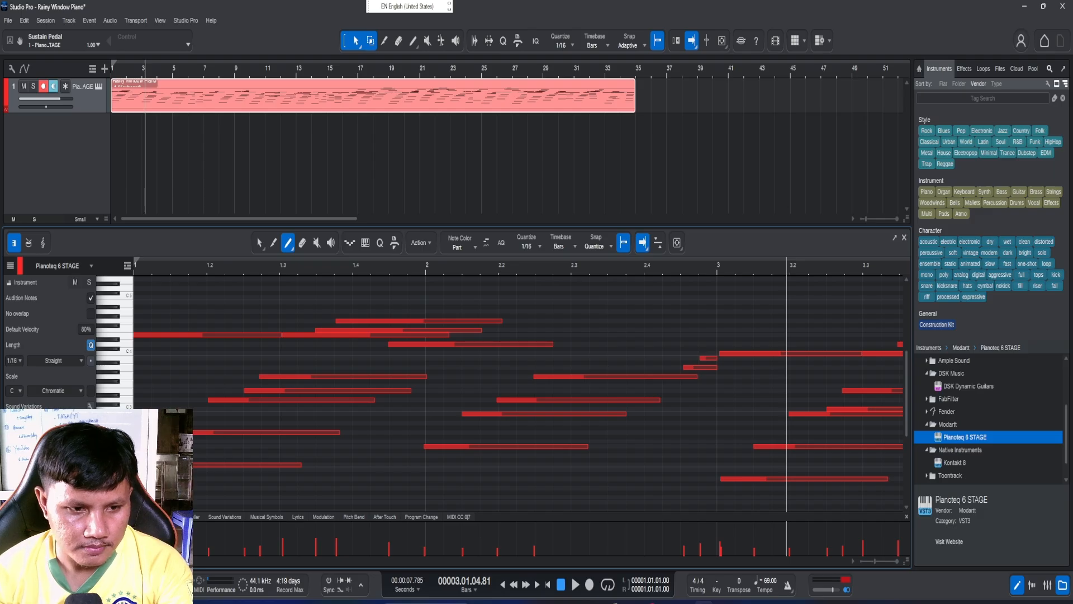
pyautogui.scroll(2, 209, 405)
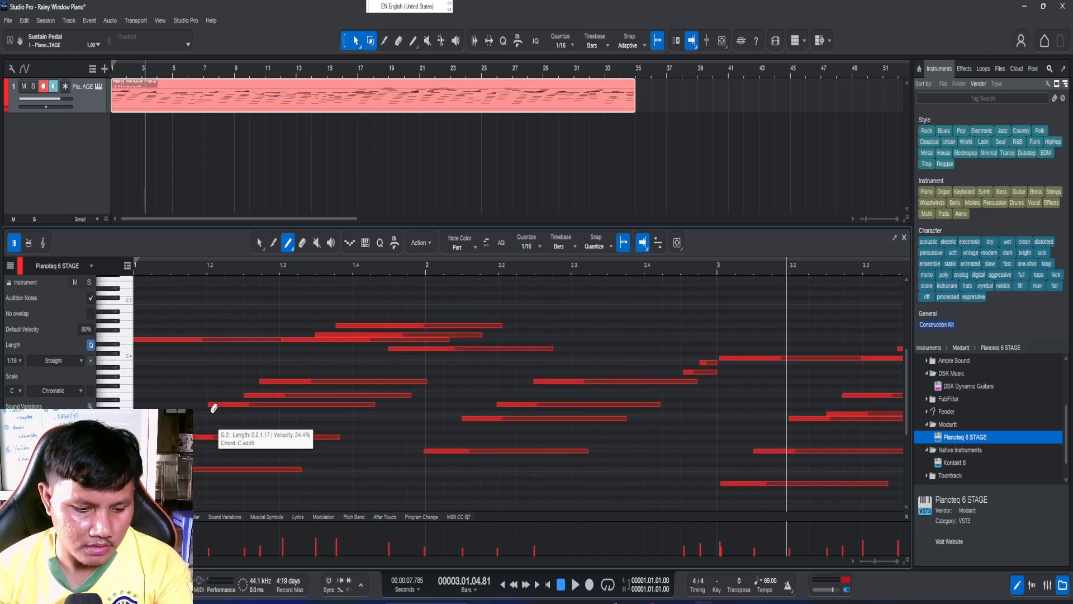
pyautogui.scroll(3, 167, 428)
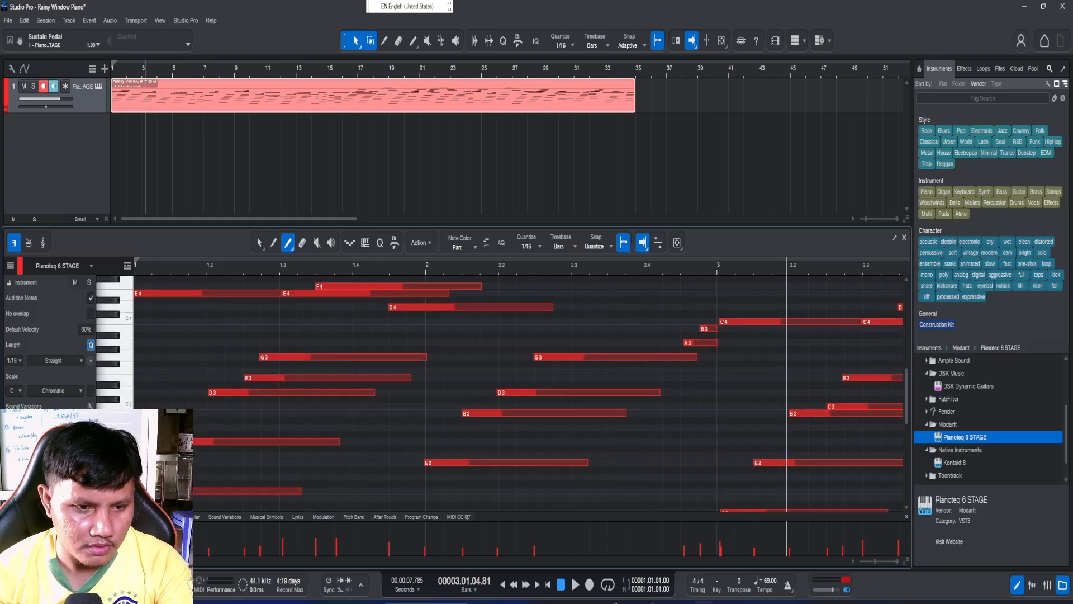
pyautogui.scroll(-4, 218, 468)
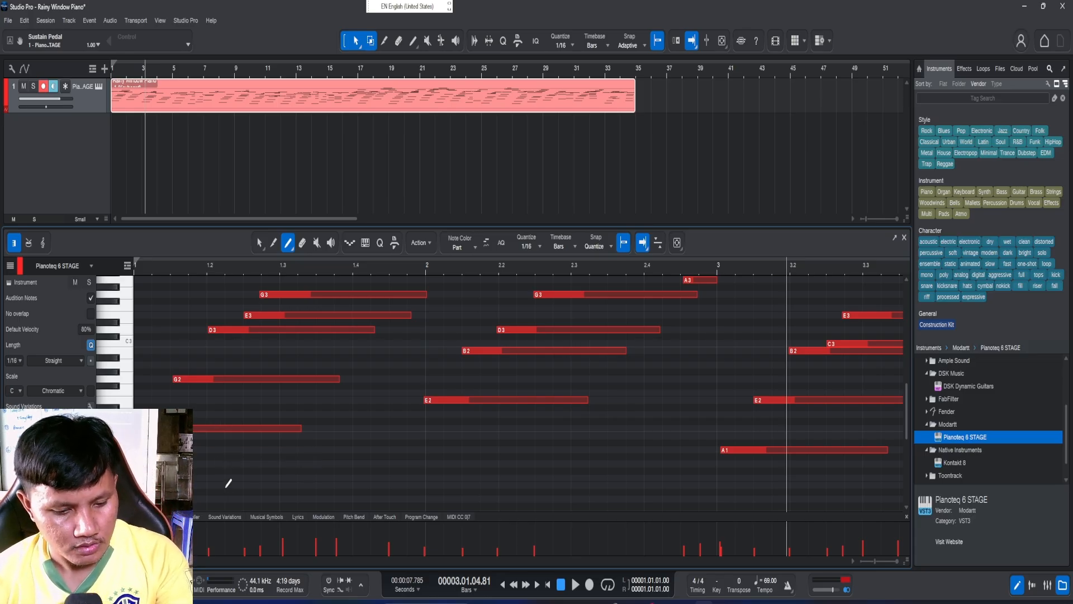
# Transpose all notes of the piano clip up four semitones and play back a short passage from bar 3.
pyautogui.hotkey('ctrl', 'a')
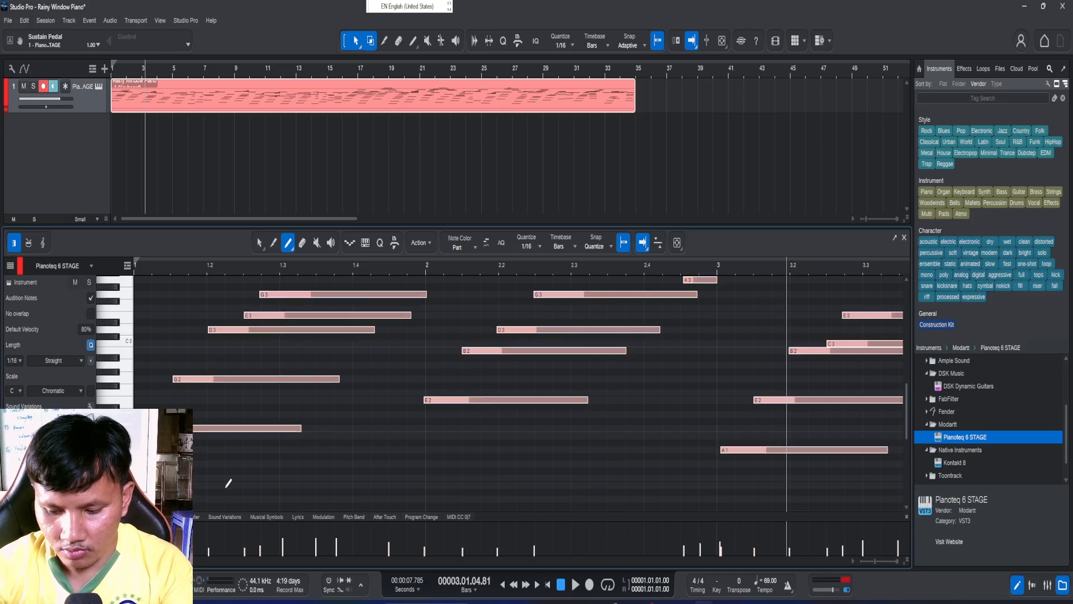
pyautogui.press('Up')
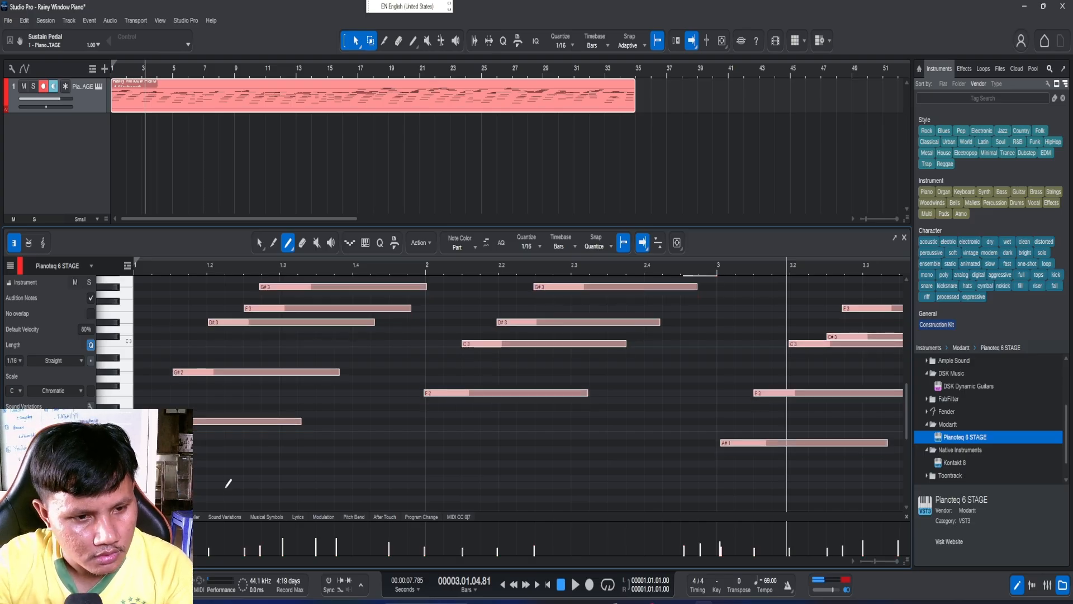
pyautogui.press('Up')
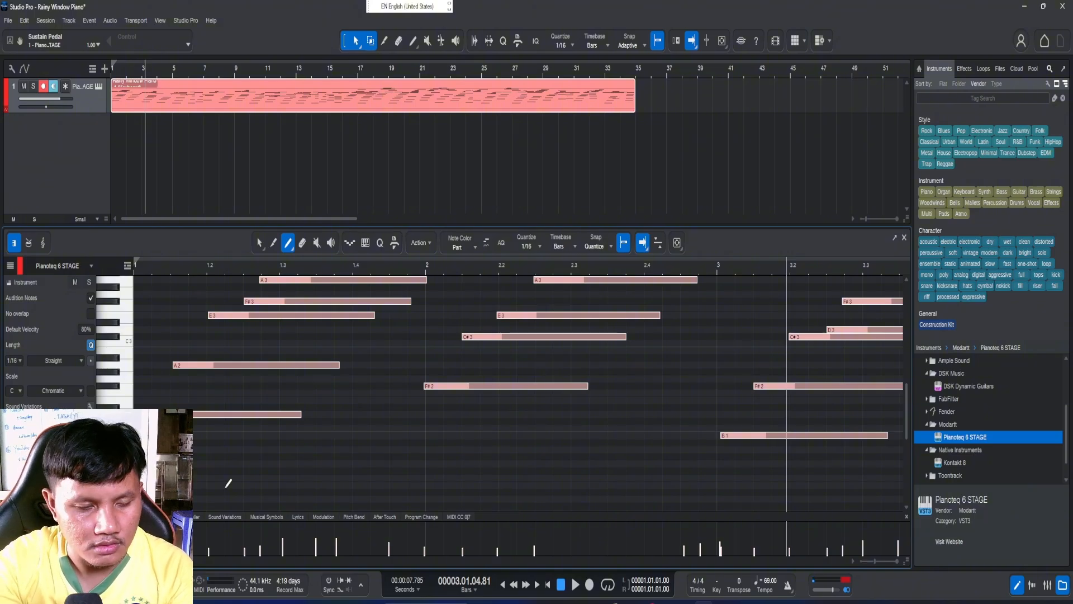
pyautogui.press('Up')
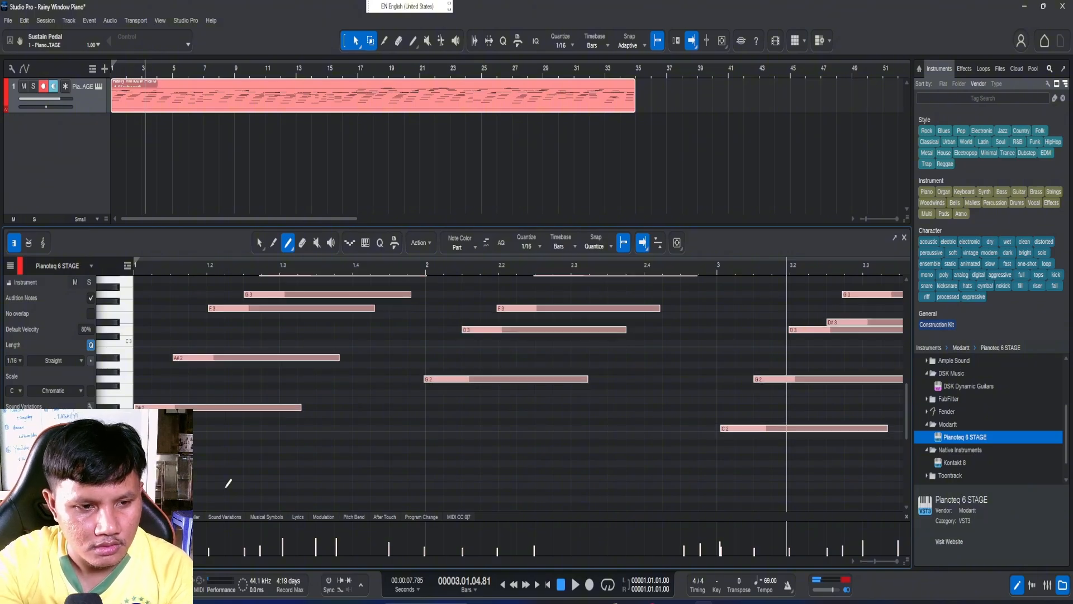
pyautogui.press('Up')
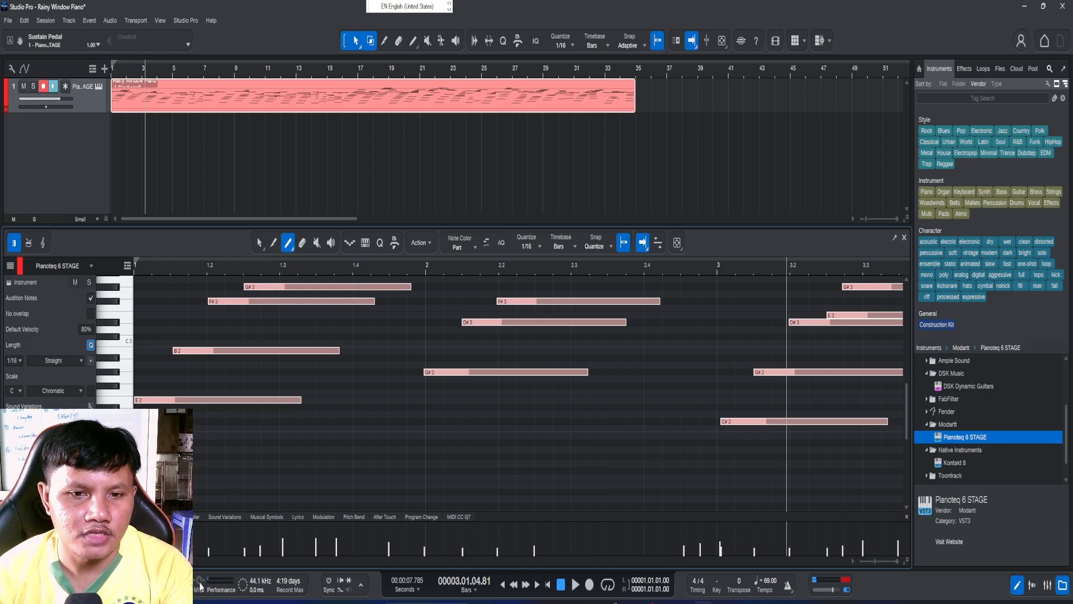
pyautogui.press('space')
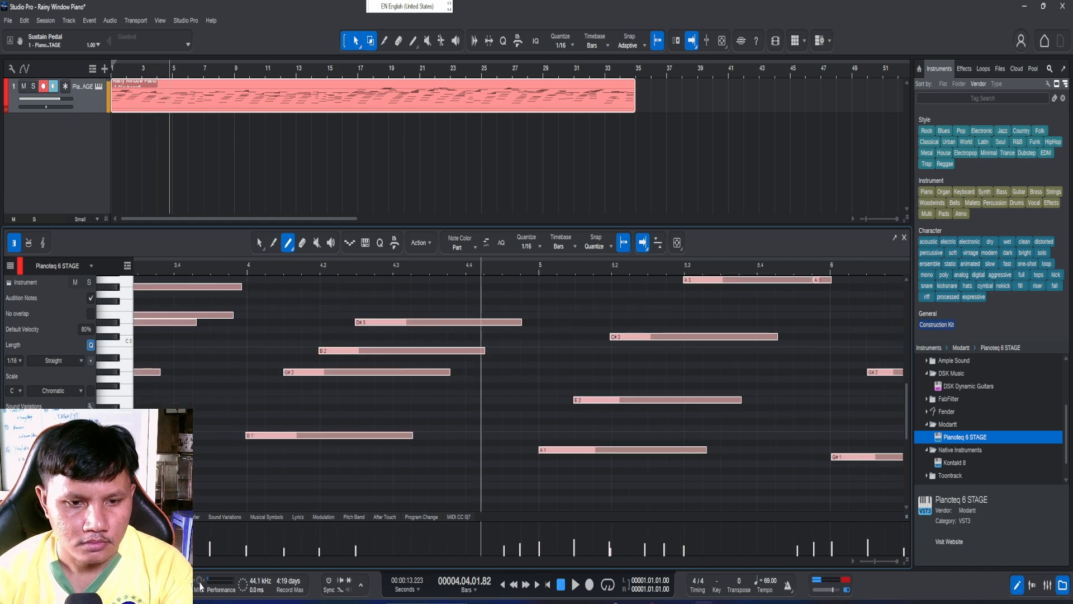
# Lower all selected notes by two semitones and return to the beginning of the clip.
pyautogui.hscroll(-5, 519, 385)
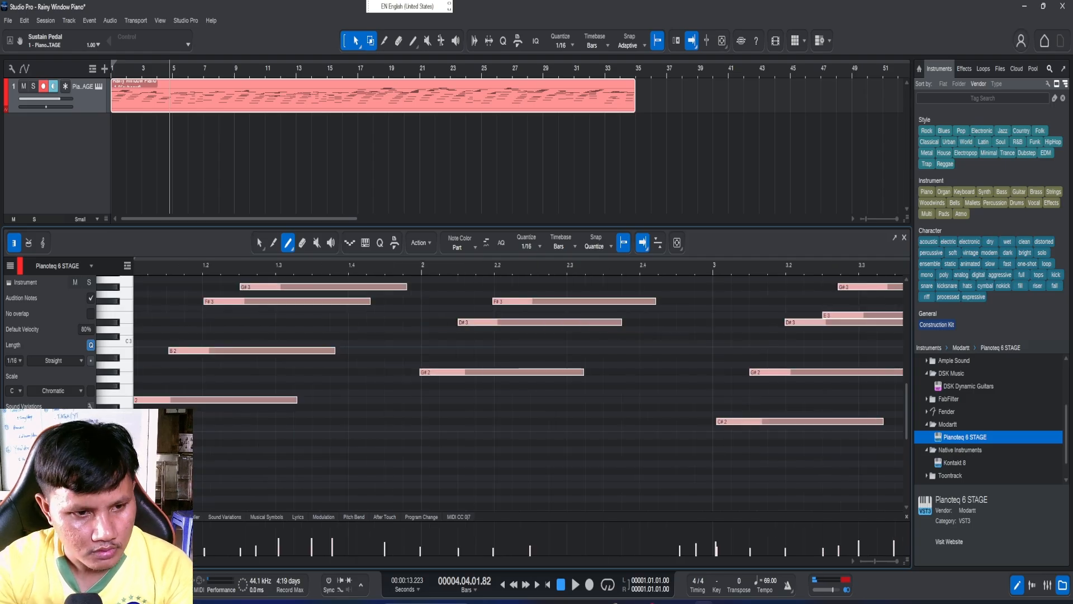
pyautogui.press('Down')
pyautogui.press('Down')
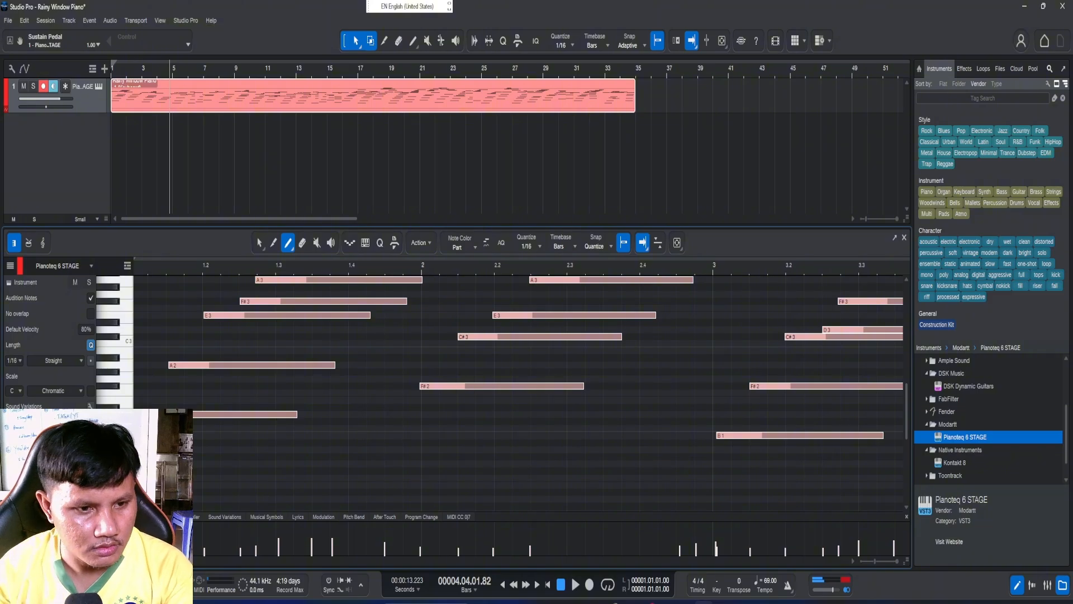
pyautogui.hscroll(-1, 520, 385)
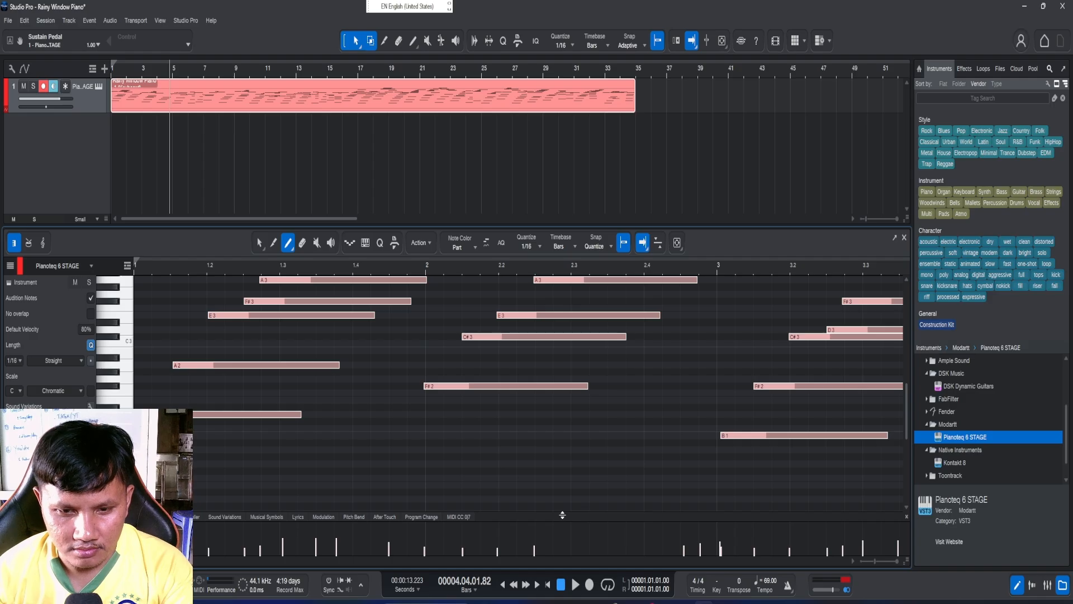
# Enlarge the velocity lane to fill most of the note editor and look over the note velocities across the clip.
pyautogui.moveTo(562, 514); pyautogui.dragTo(584, 306)
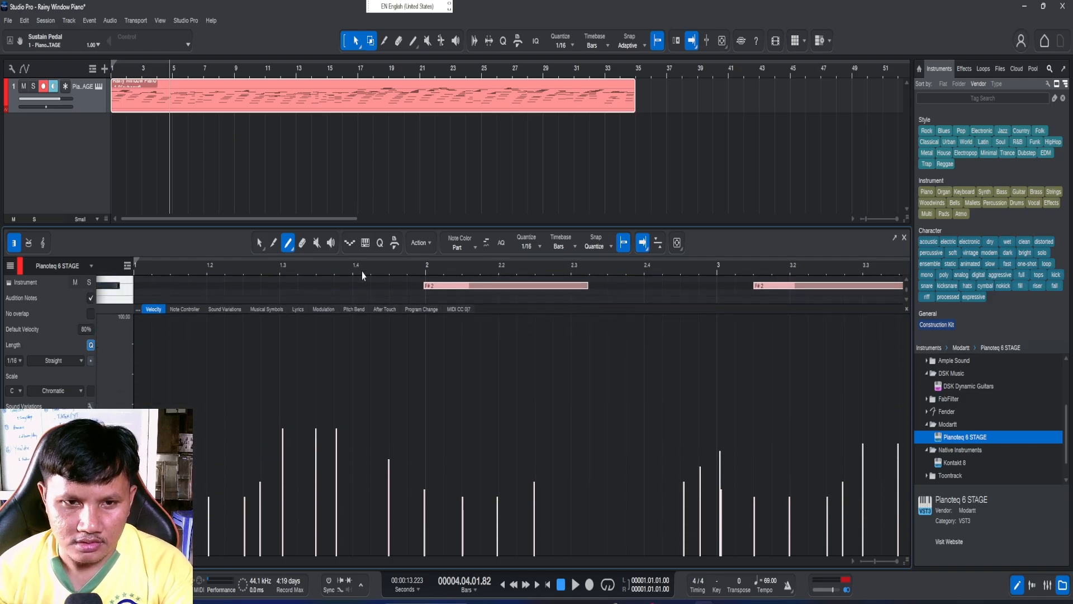
pyautogui.scroll(-4, 369, 267)
pyautogui.scroll(-6, 370, 267)
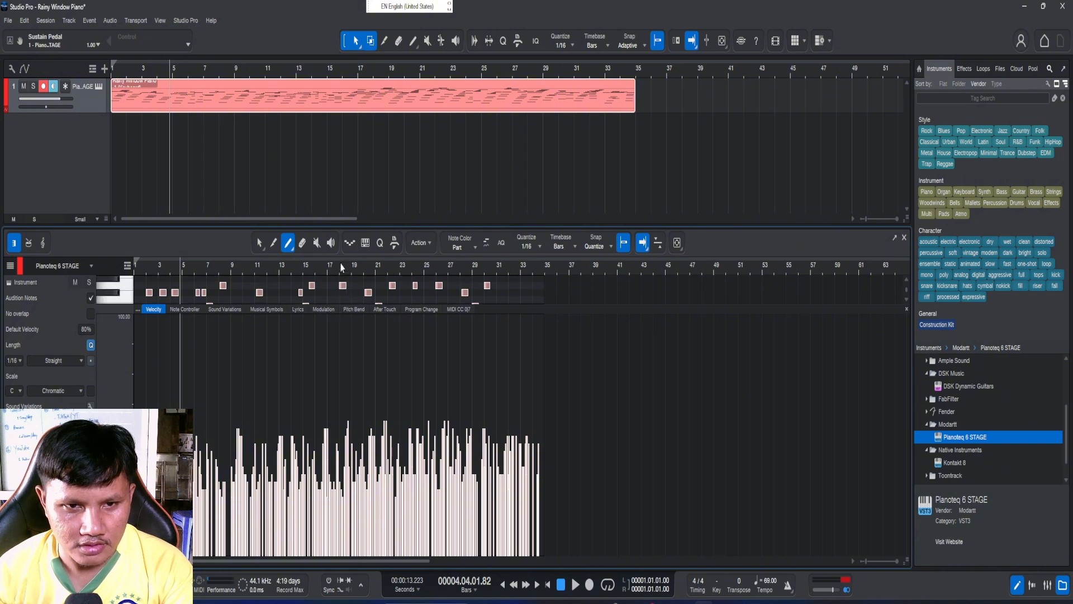
pyautogui.scroll(3, 342, 267)
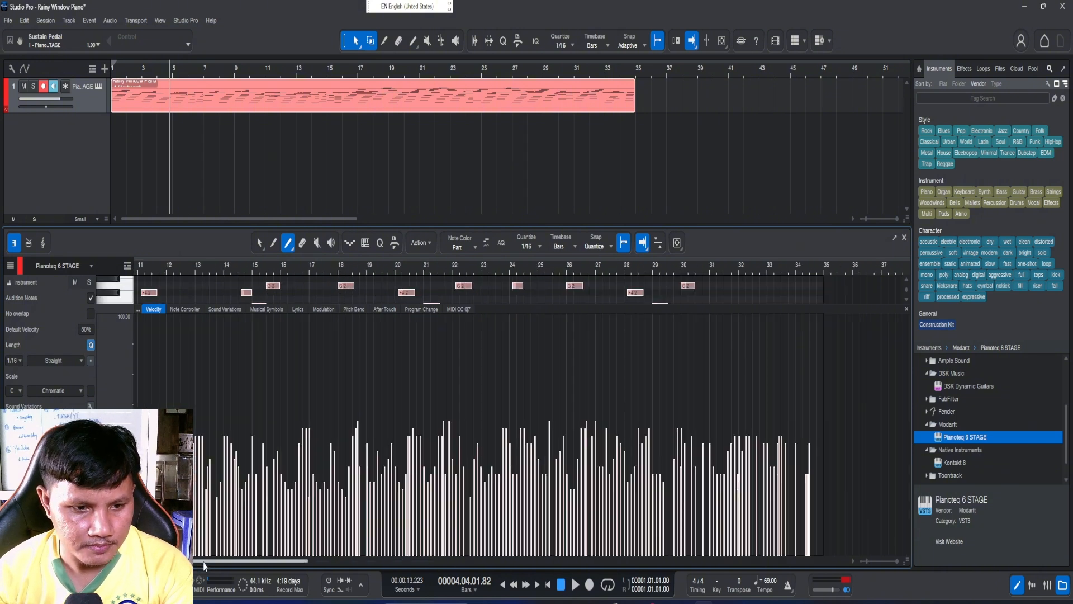
pyautogui.moveTo(202, 561); pyautogui.dragTo(156, 561)
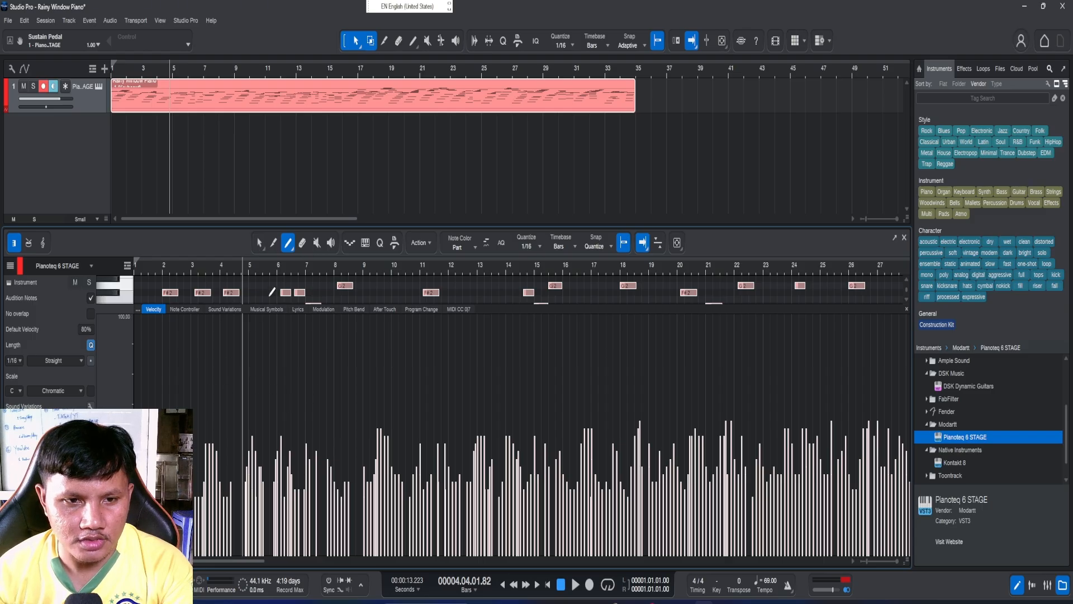
# Redraw the velocities of individual notes around bars 3, 9, 13 and 17 with the Paint tool in Freehand mode.
pyautogui.click(288, 244)
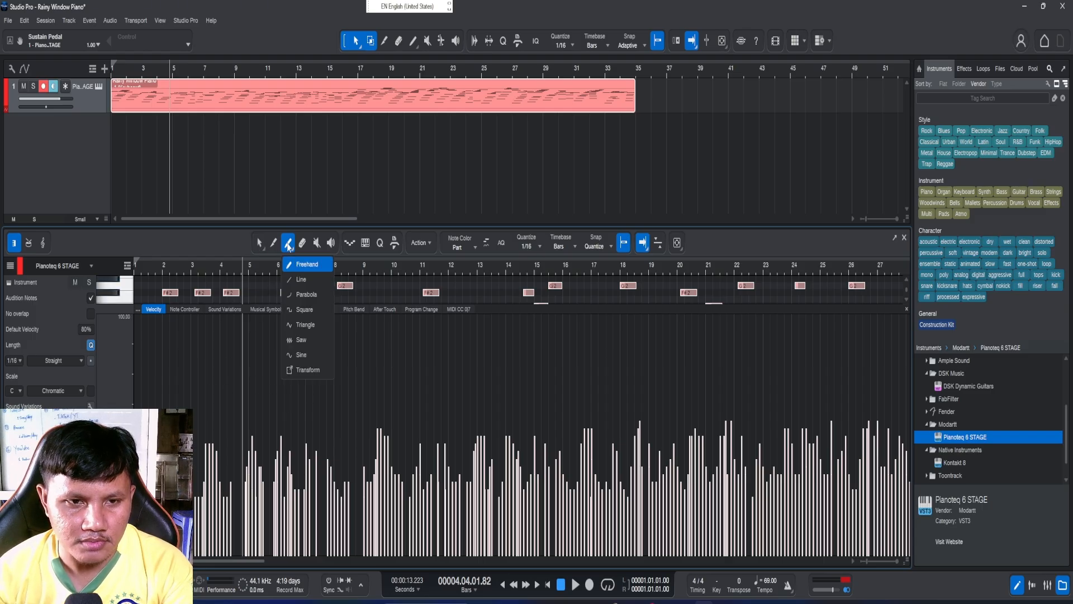
pyautogui.click(289, 247)
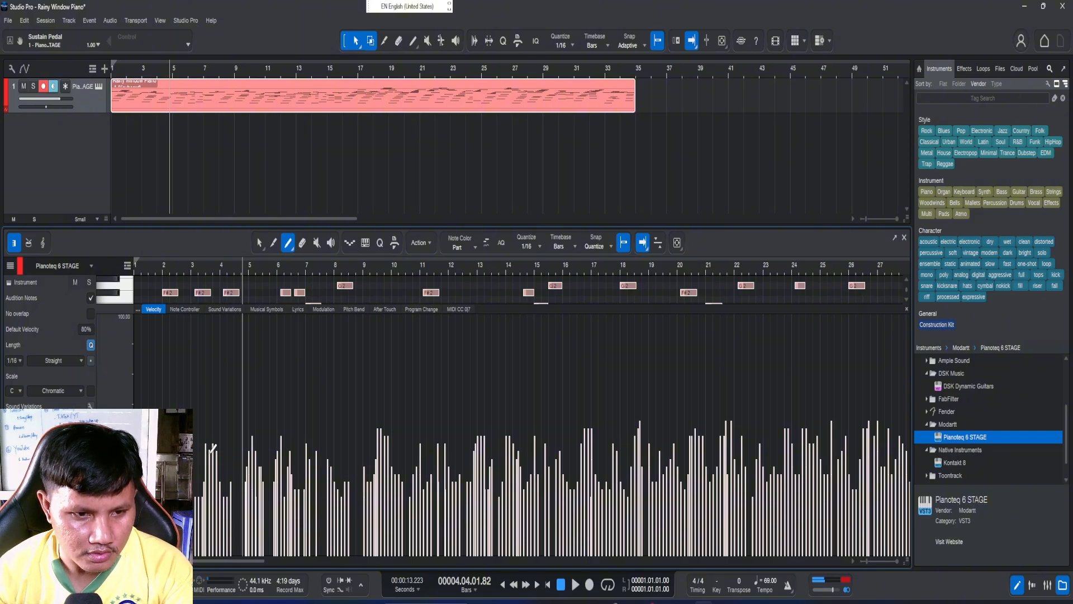
pyautogui.moveTo(209, 449)
pyautogui.mouseDown()
pyautogui.moveTo(209, 469)
pyautogui.moveTo(217, 462)
pyautogui.mouseUp()
pyautogui.moveTo(381, 431); pyautogui.dragTo(374, 450)
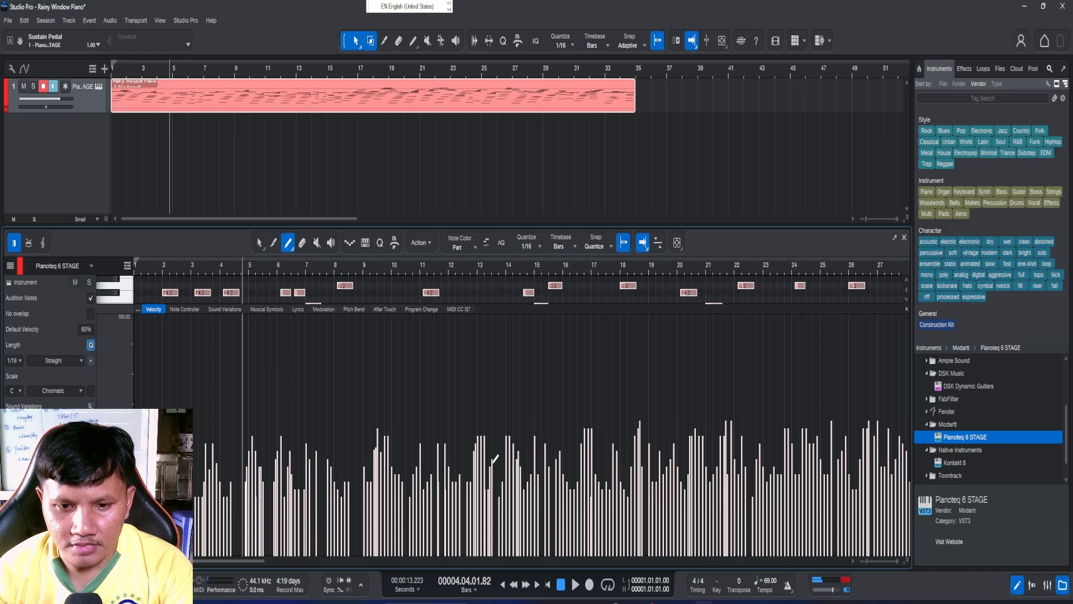
pyautogui.moveTo(486, 449)
pyautogui.mouseDown()
pyautogui.moveTo(481, 465)
pyautogui.moveTo(509, 474)
pyautogui.mouseUp()
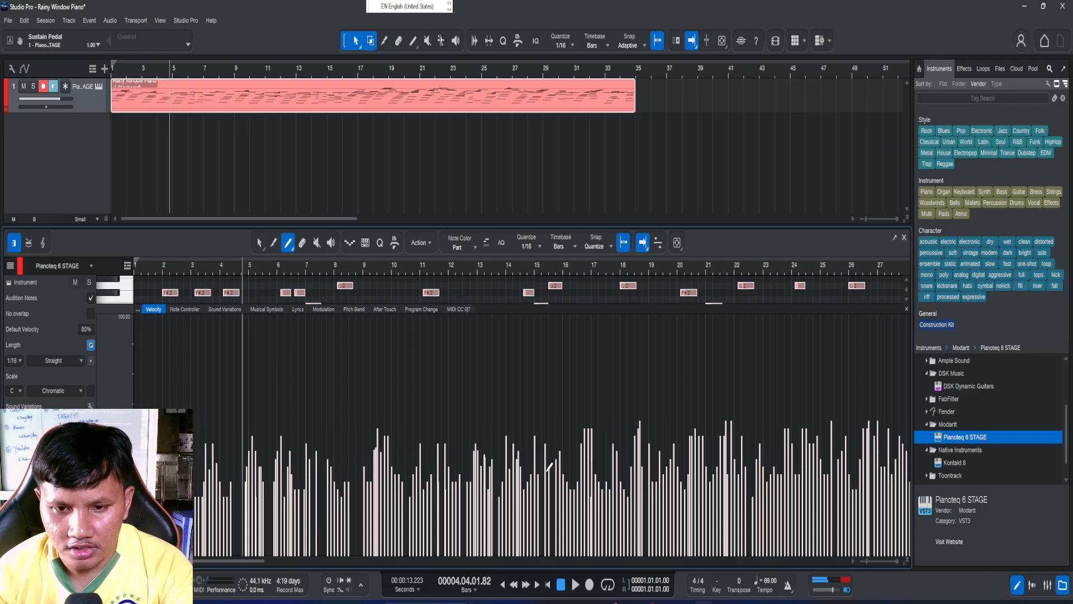
pyautogui.moveTo(594, 442)
pyautogui.mouseDown()
pyautogui.moveTo(589, 464)
pyautogui.moveTo(592, 446)
pyautogui.mouseUp()
pyautogui.click(591, 462)
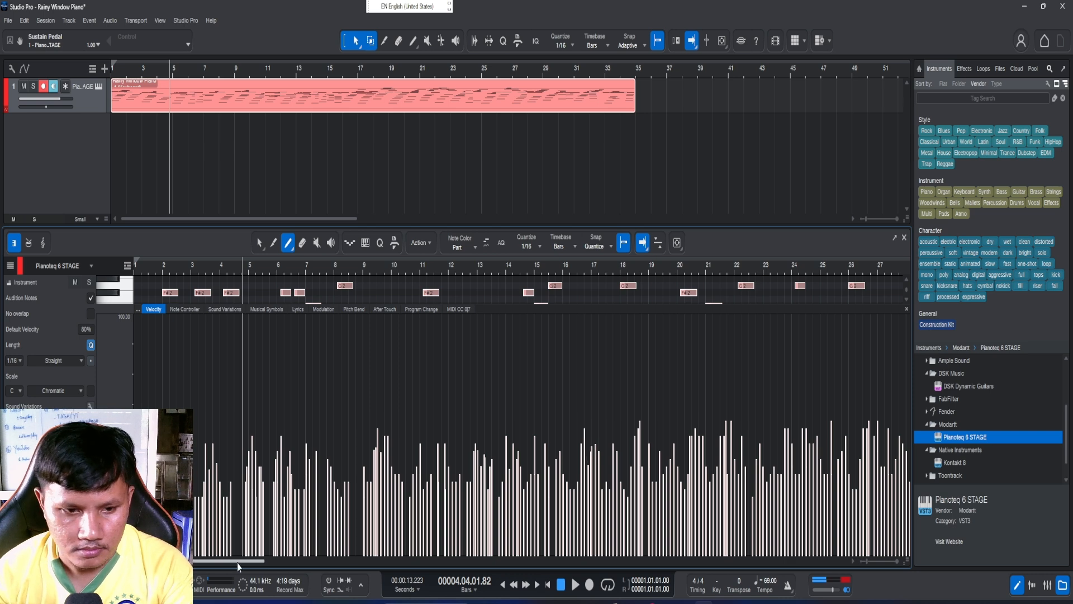
# Touch up the velocity of the clip's final notes near bar 34 and close the note editor.
pyautogui.moveTo(240, 560); pyautogui.dragTo(304, 560)
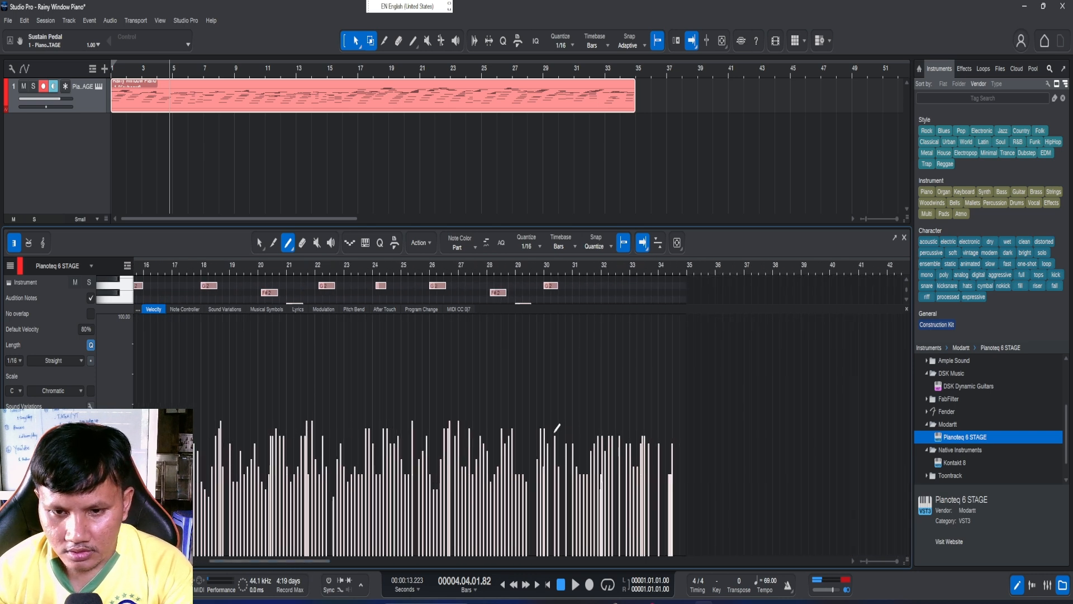
pyautogui.click(670, 459)
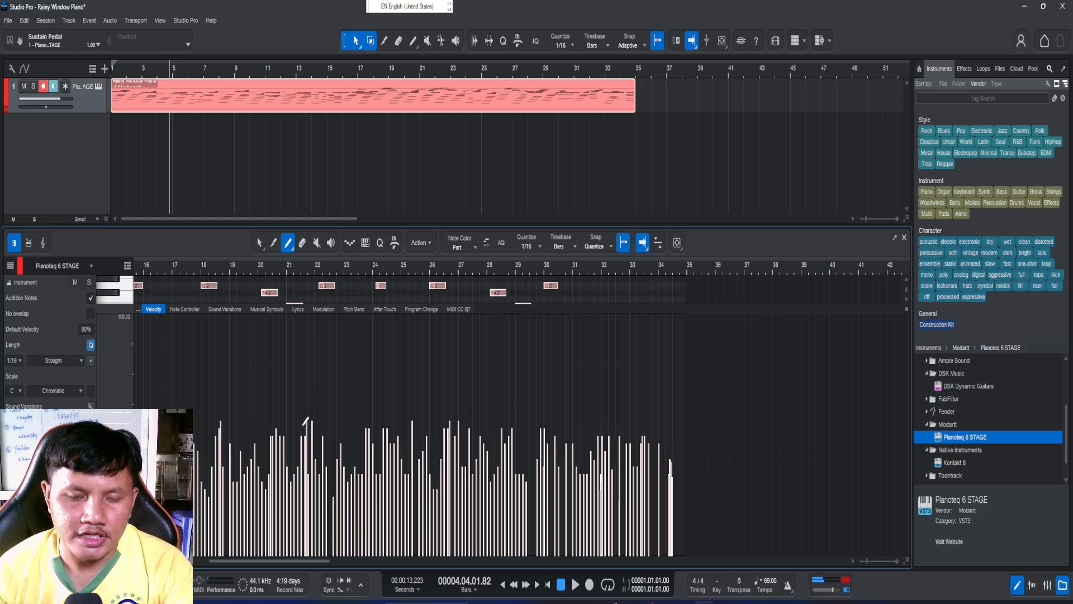
pyautogui.click(905, 239)
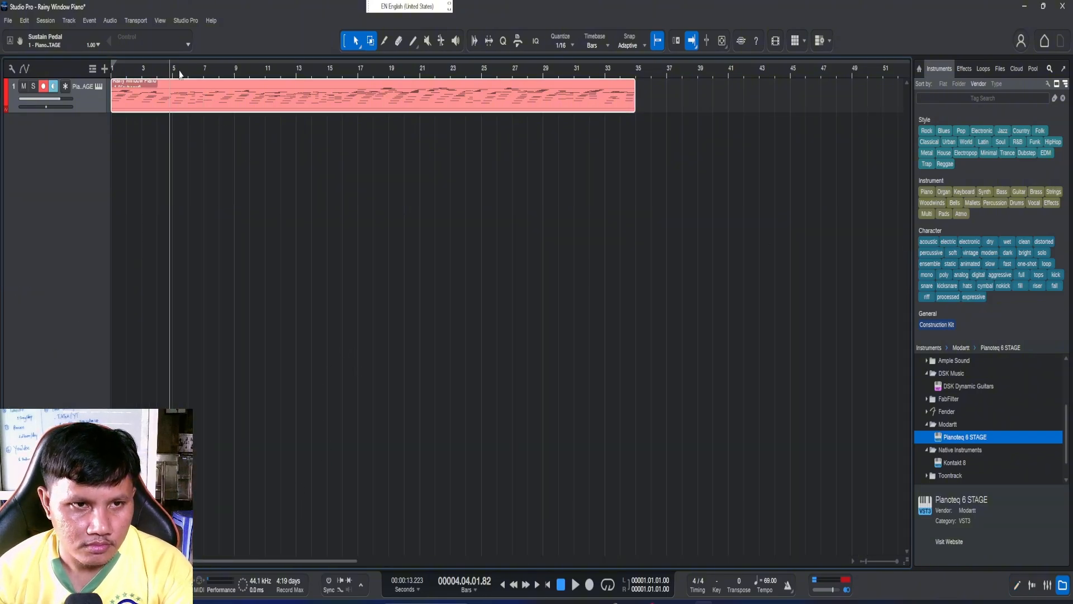
# Zoom in on the arrangement and play the piano clip from its beginning.
pyautogui.scroll(2, 180, 78)
pyautogui.scroll(1, 178, 79)
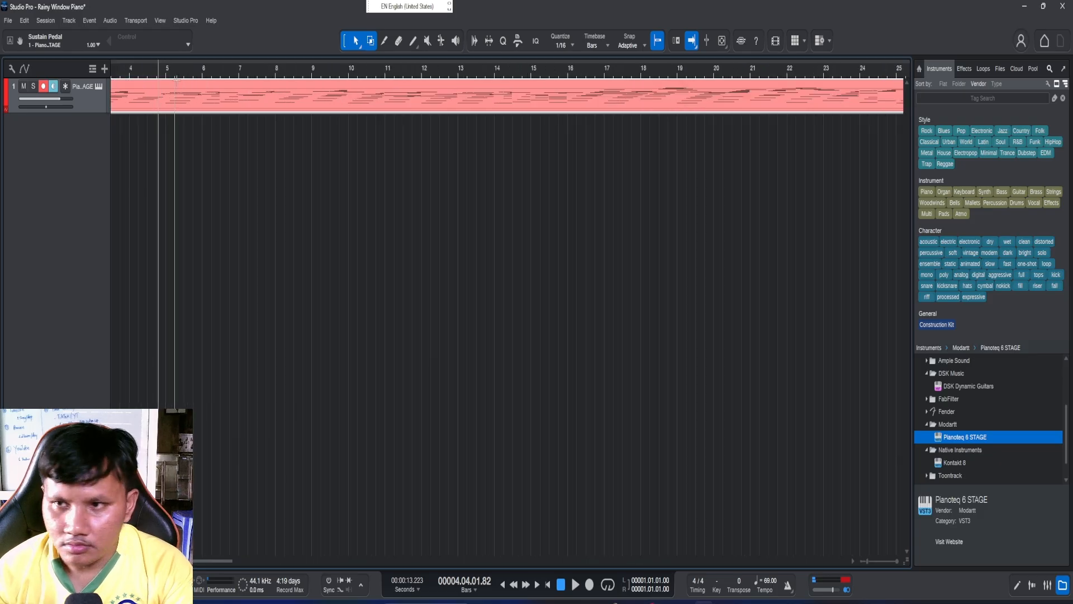
pyautogui.moveTo(206, 561); pyautogui.dragTo(190, 561)
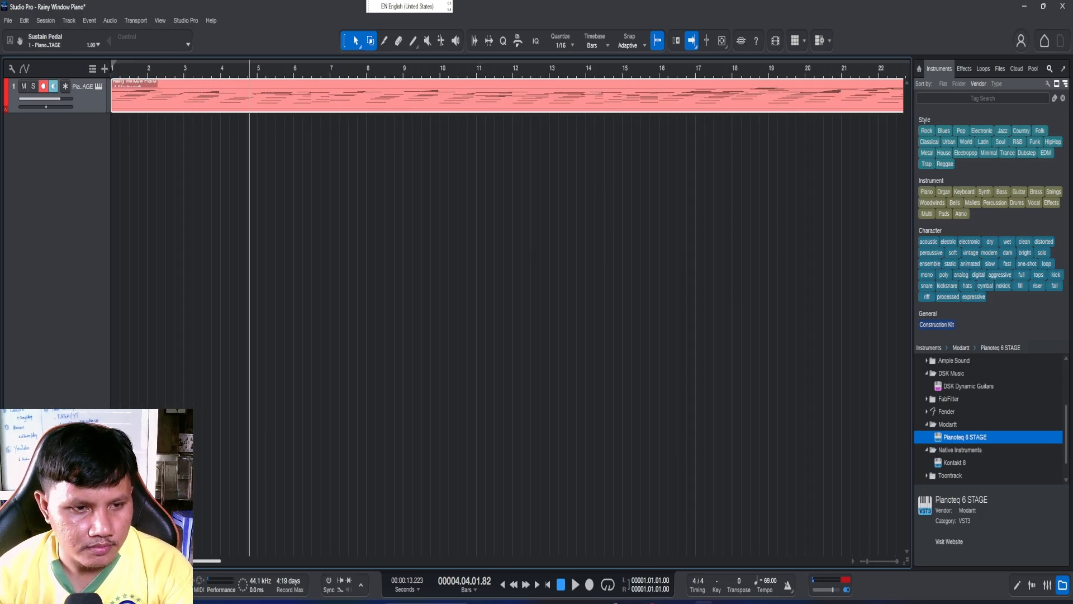
pyautogui.click(115, 68)
pyautogui.press('space')
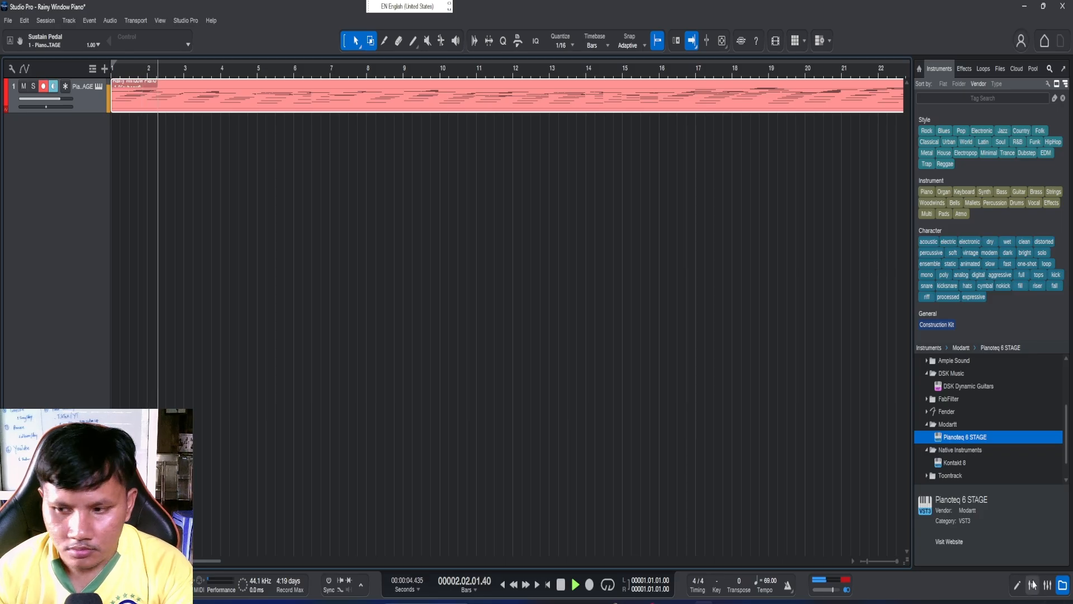
# Adjust the Windows output volume while the clip plays and stop playback near the end of bar 6.
pyautogui.click(1016, 602)
pyautogui.click(1018, 544)
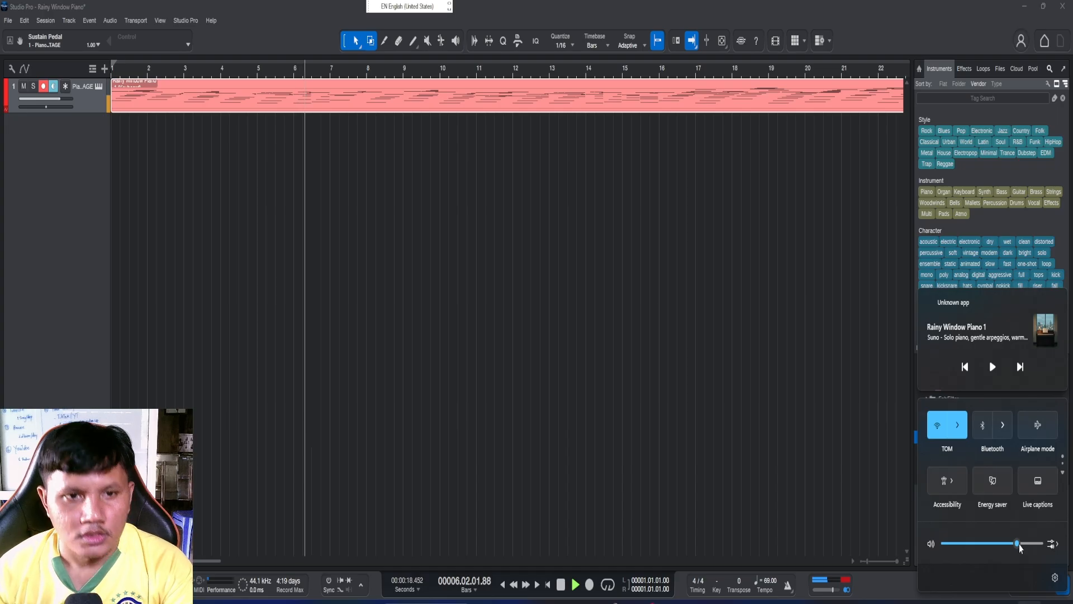
pyautogui.click(668, 478)
pyautogui.press('space')
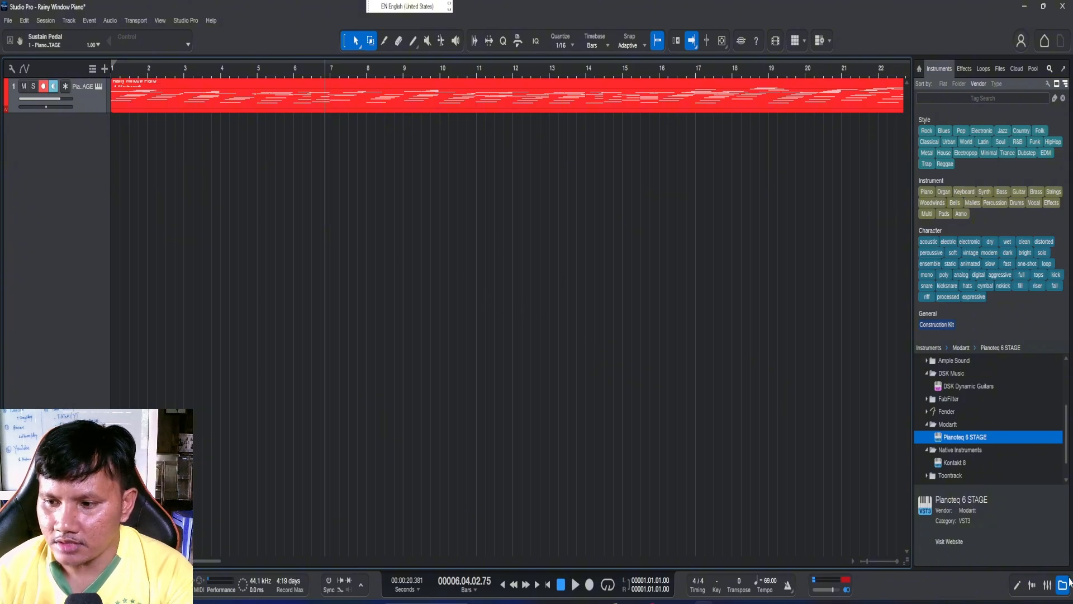
# Show the mixer and add a send from the Pianoteq channel to a new FX channel.
pyautogui.click(1047, 584)
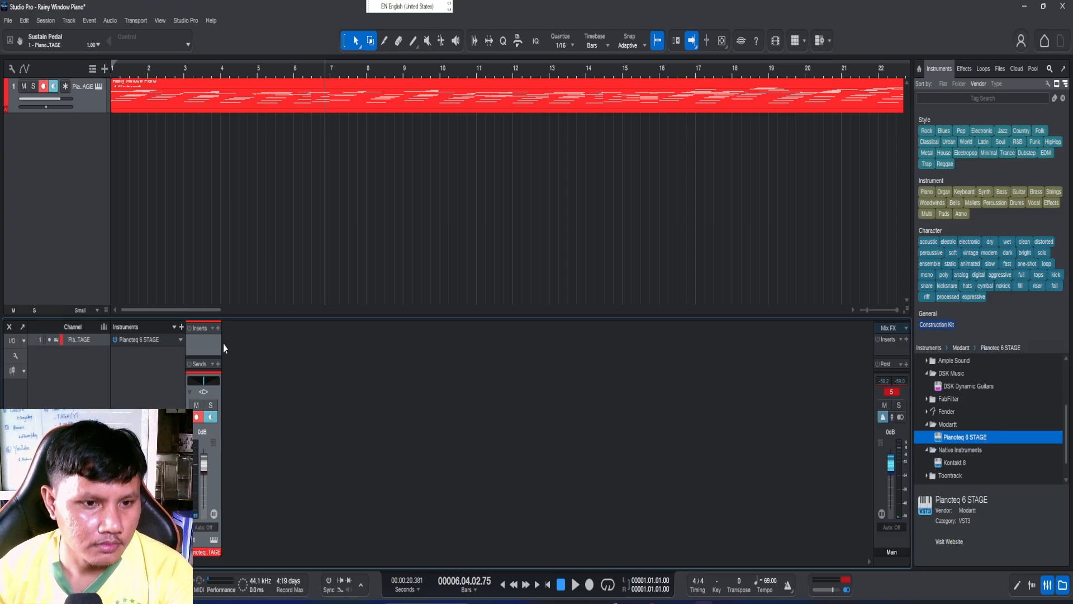
pyautogui.click(218, 364)
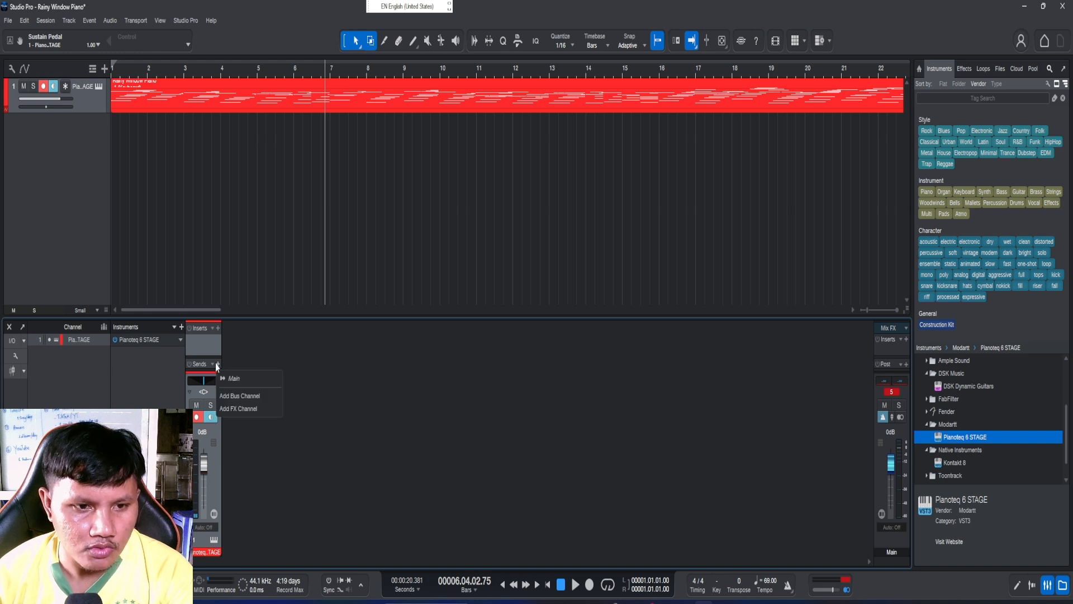
pyautogui.click(245, 414)
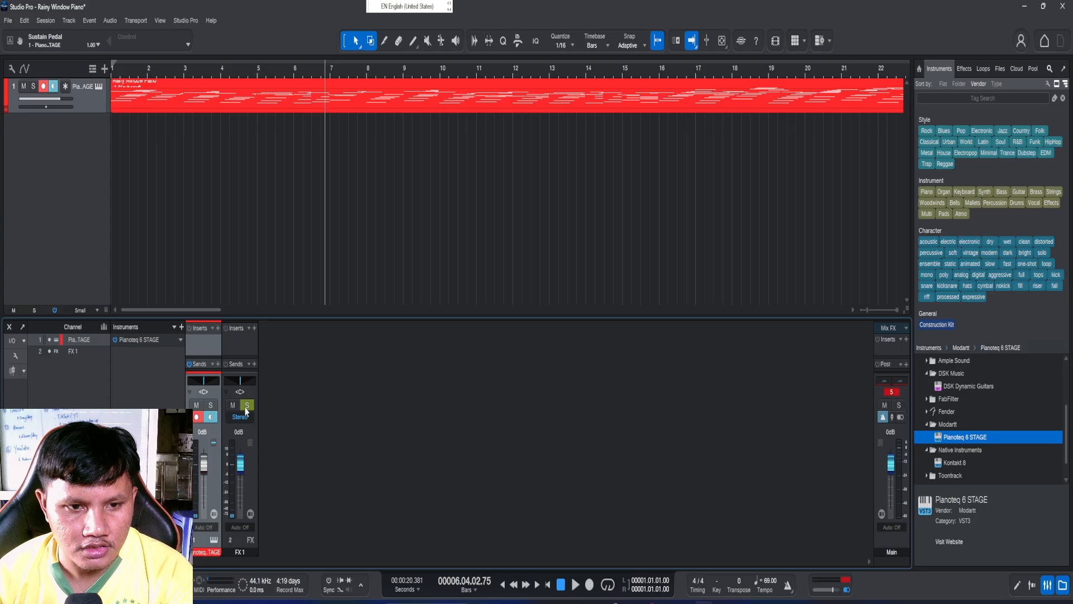
# Insert a Room Reverb on the FX 1 channel and close its plug-in window.
pyautogui.click(255, 334)
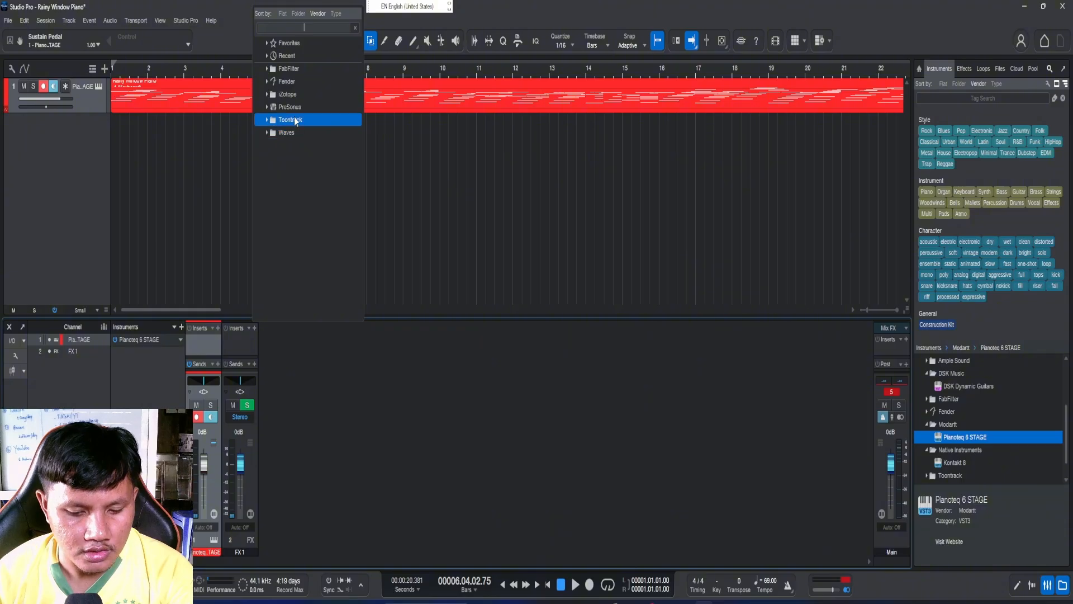
pyautogui.write('r')
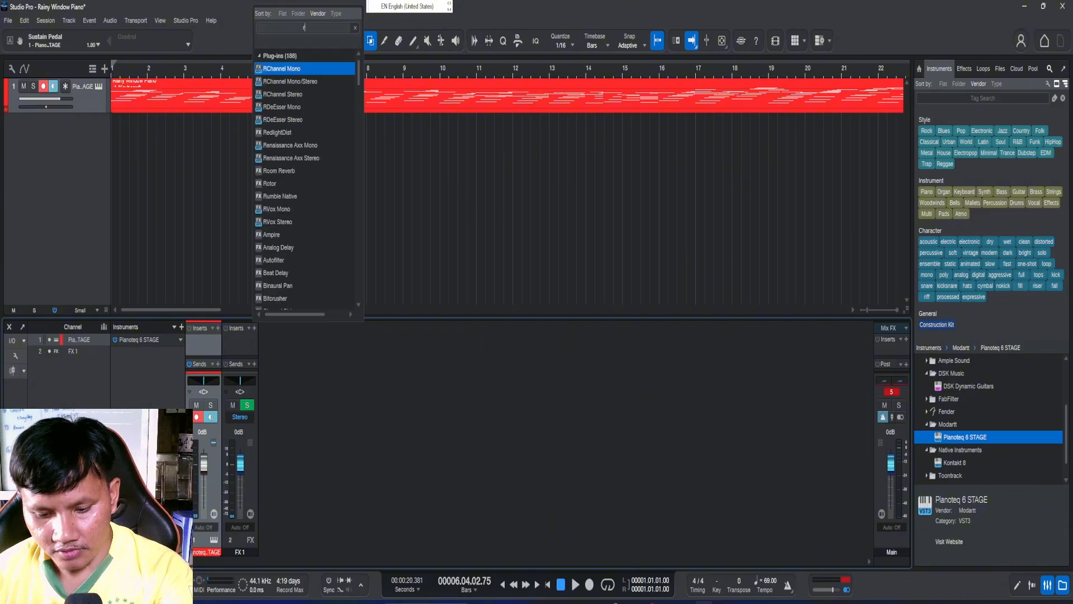
pyautogui.write('oo')
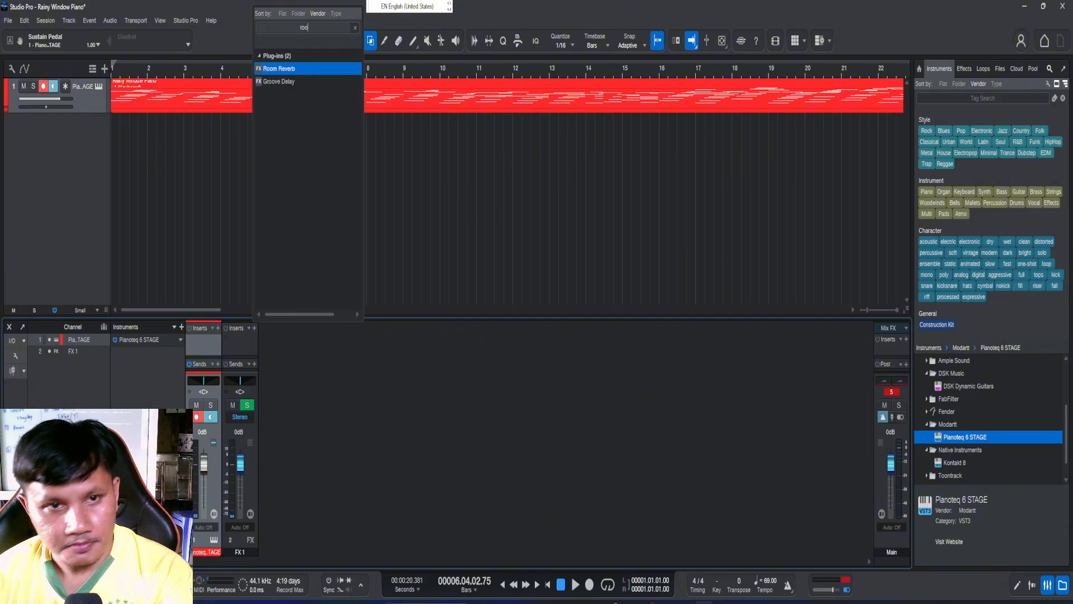
pyautogui.click(299, 76)
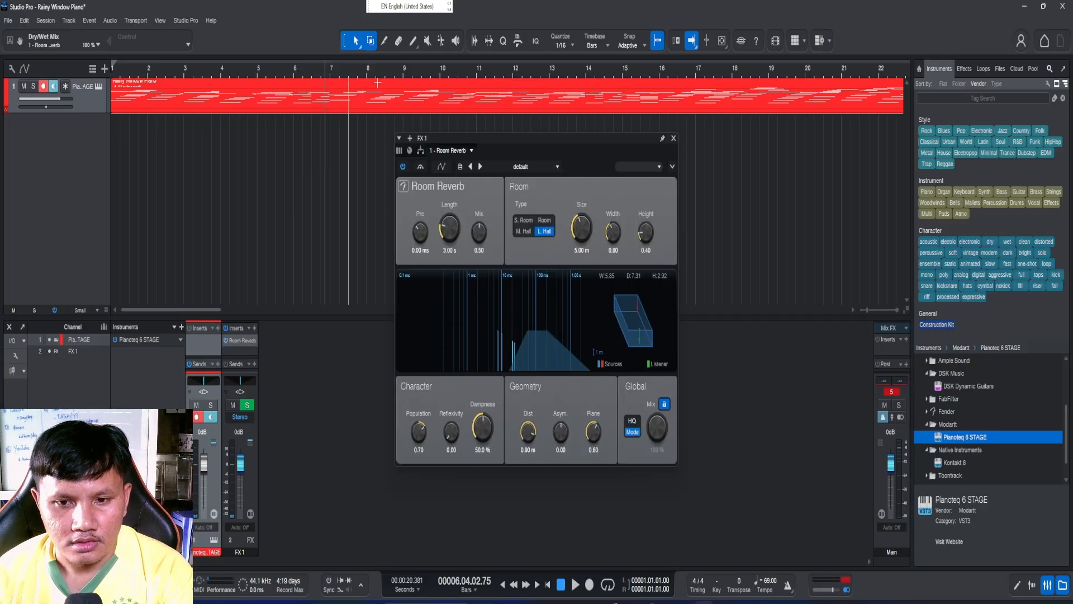
pyautogui.click(674, 139)
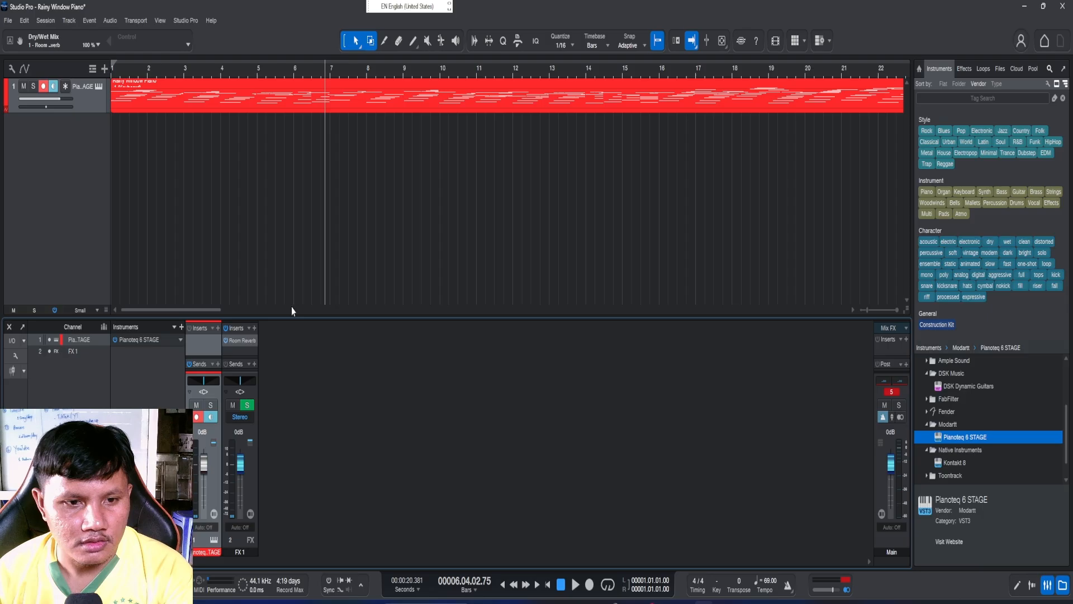
# Insert a second Room Reverb on the FX 1 channel and compare its settings with those of the first one.
pyautogui.click(254, 328)
pyautogui.write('roo')
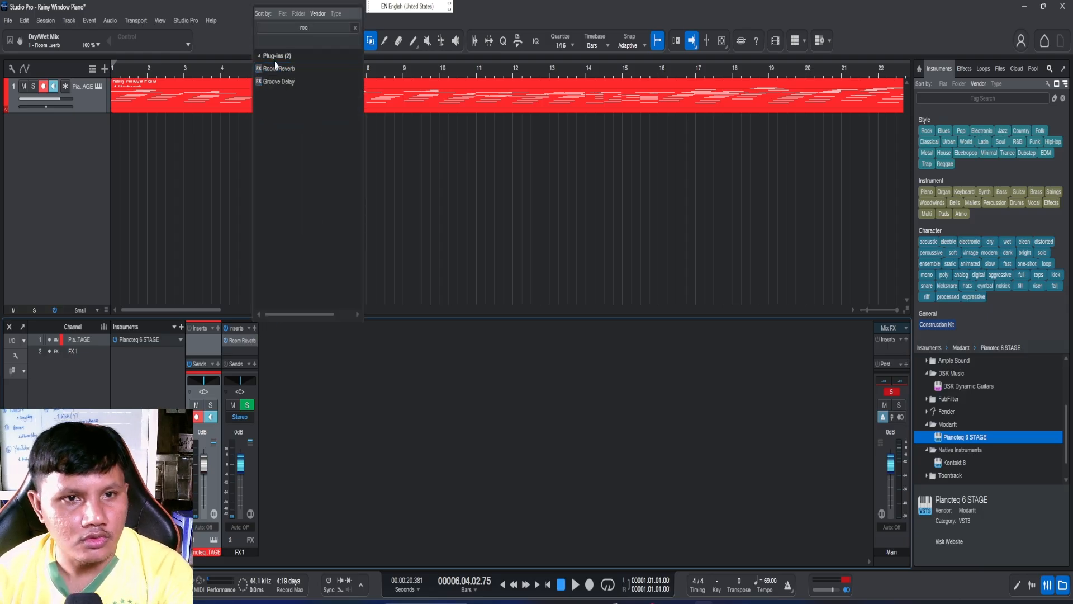
pyautogui.click(276, 68)
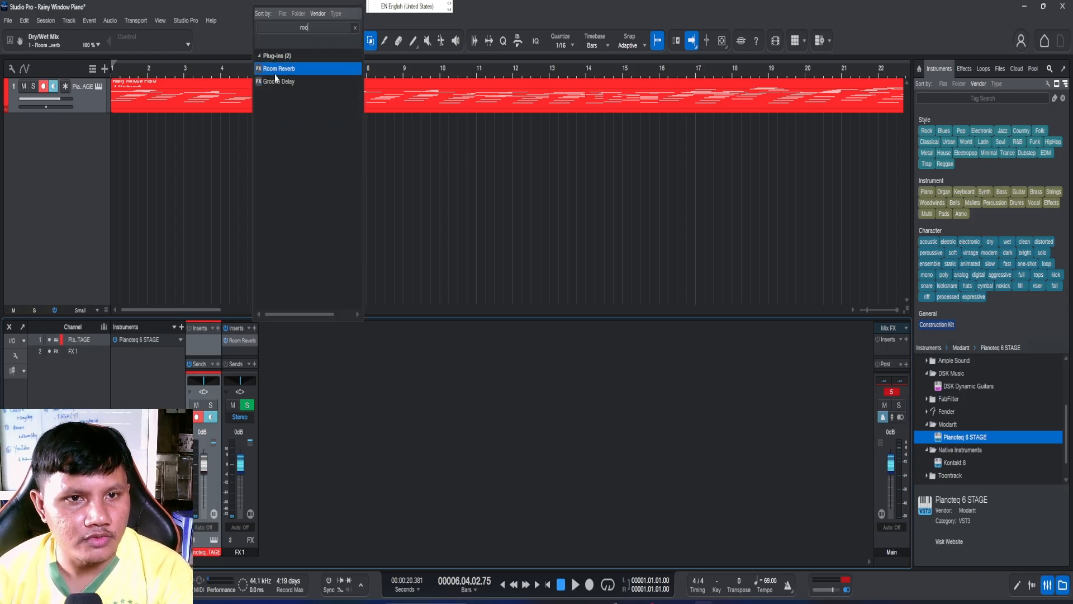
pyautogui.press('Return')
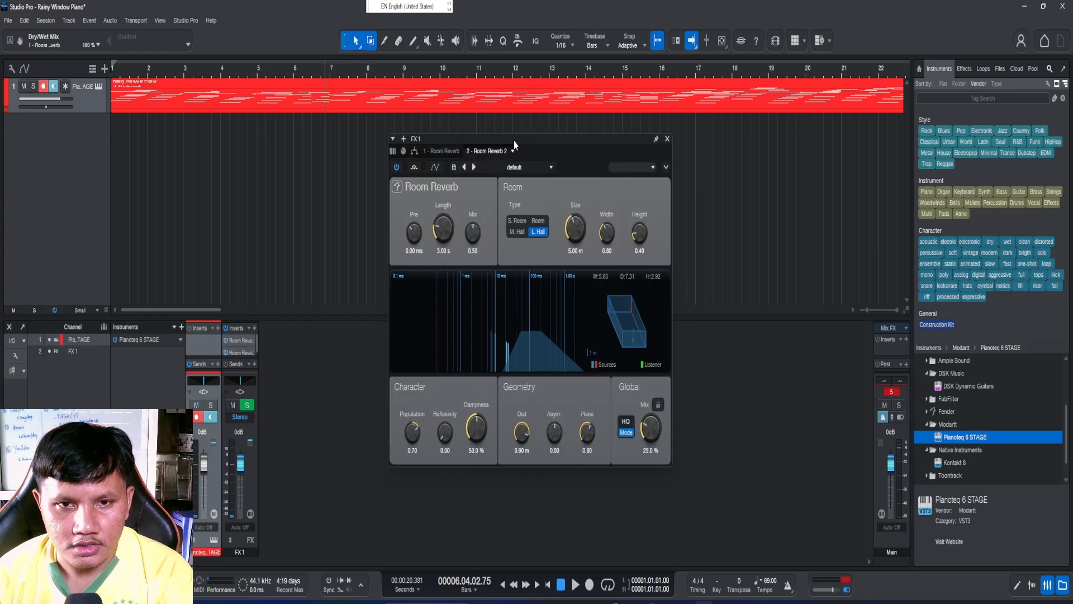
pyautogui.moveTo(520, 142); pyautogui.dragTo(514, 143)
pyautogui.click(444, 151)
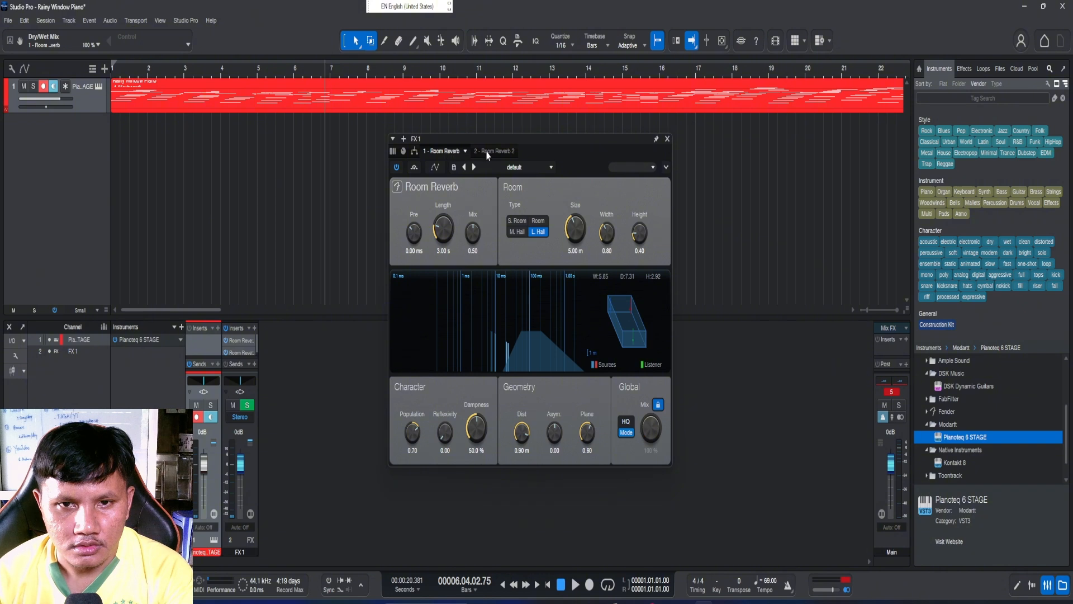
pyautogui.click(488, 152)
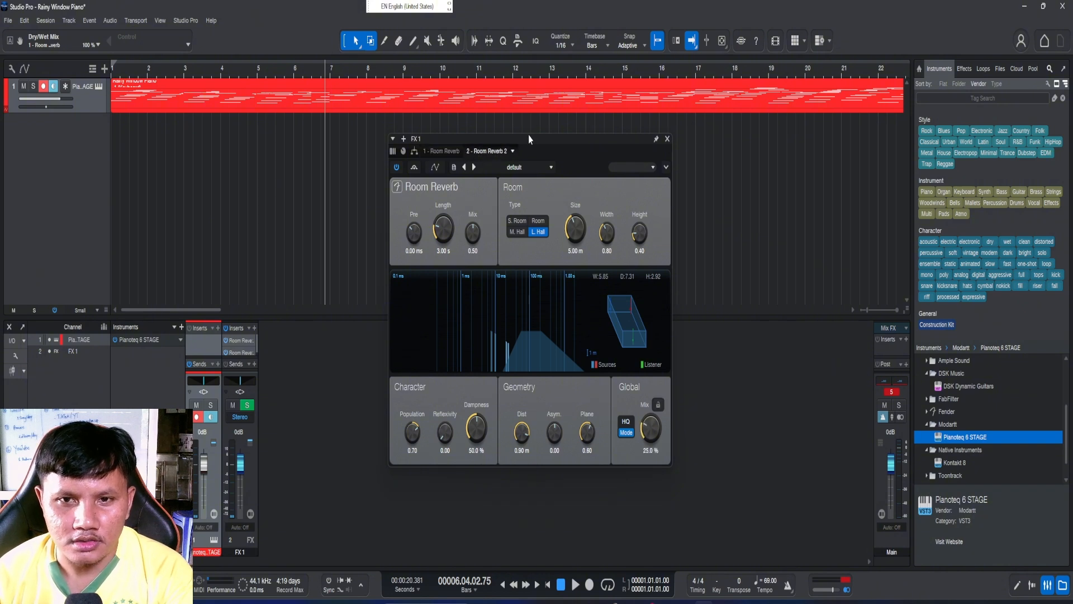
pyautogui.moveTo(531, 140); pyautogui.dragTo(444, 154)
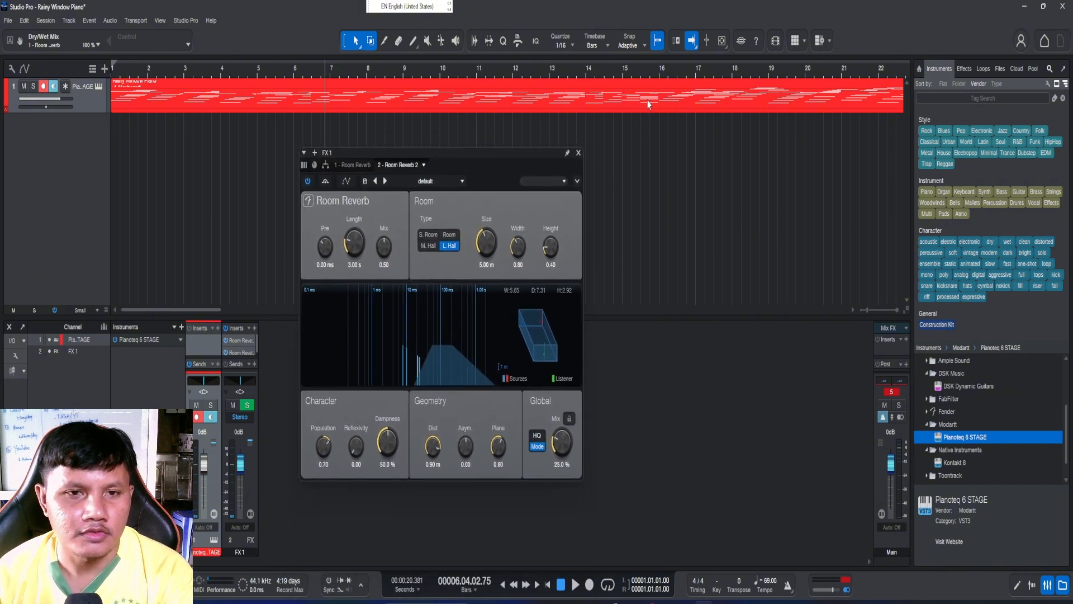
# Play the opening bar of the clip from the start to audition the reverb.
pyautogui.click(123, 77)
pyautogui.press('space')
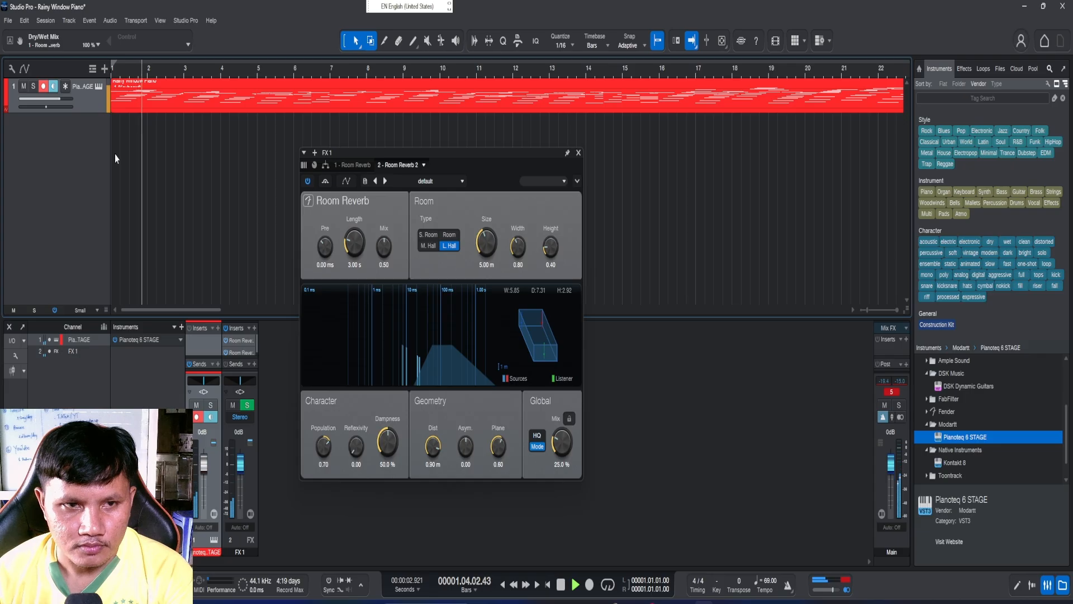
pyautogui.press('space')
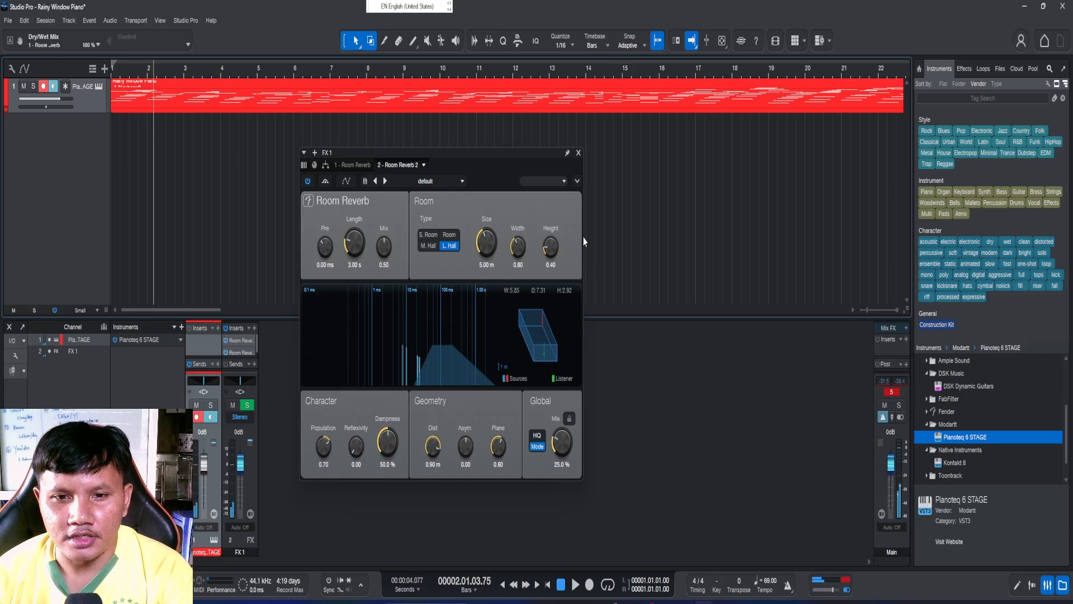
# Set the second Room Reverb's room width to 1.36 and its height to 0.57.
pyautogui.scroll(5, 519, 246)
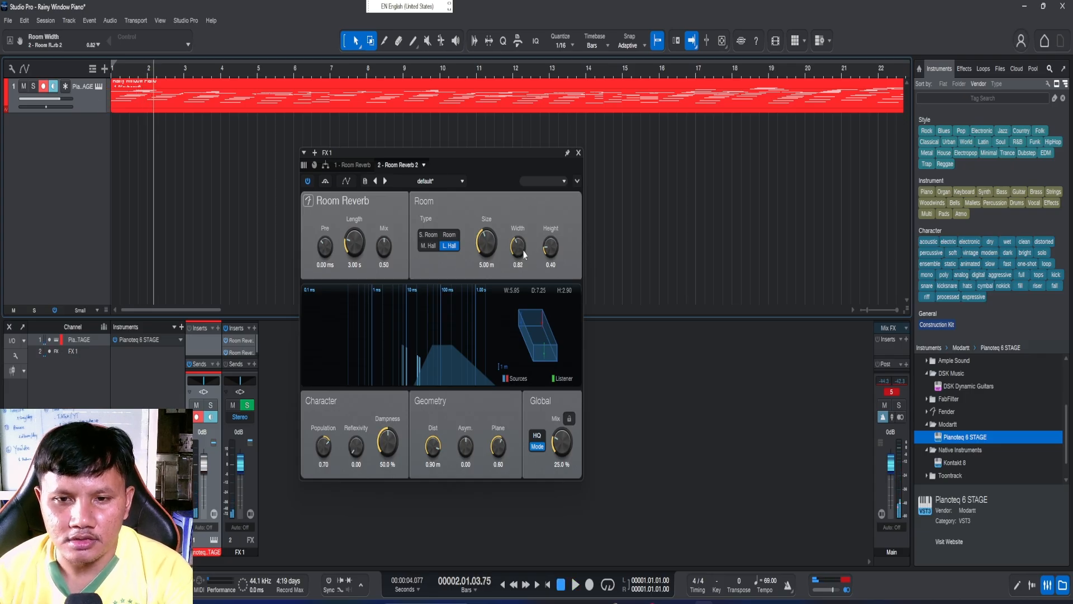
pyautogui.scroll(1, 524, 254)
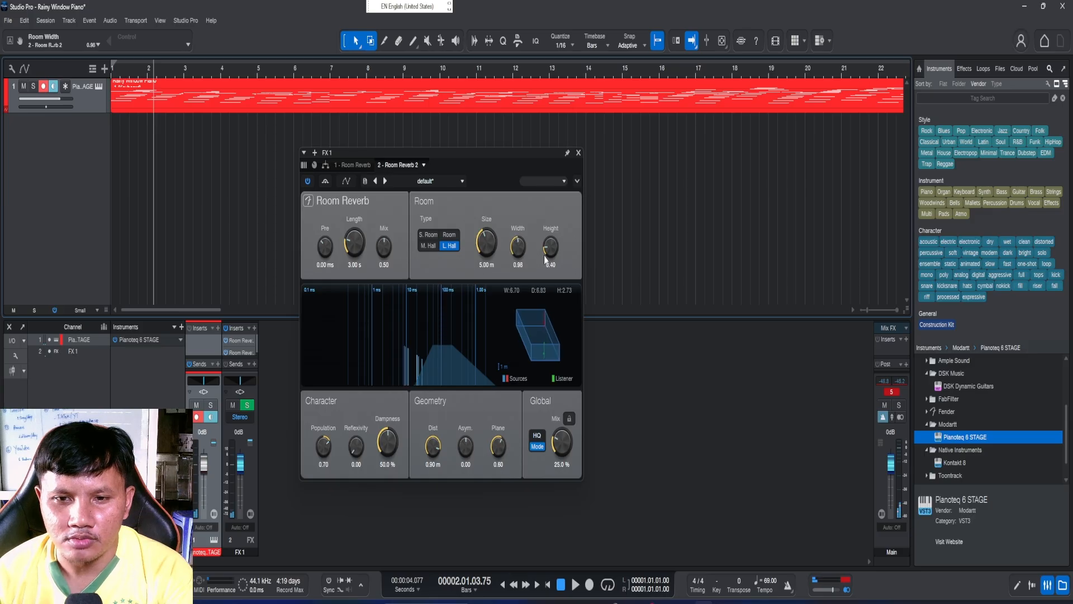
pyautogui.scroll(4, 549, 246)
pyautogui.scroll(15, 518, 249)
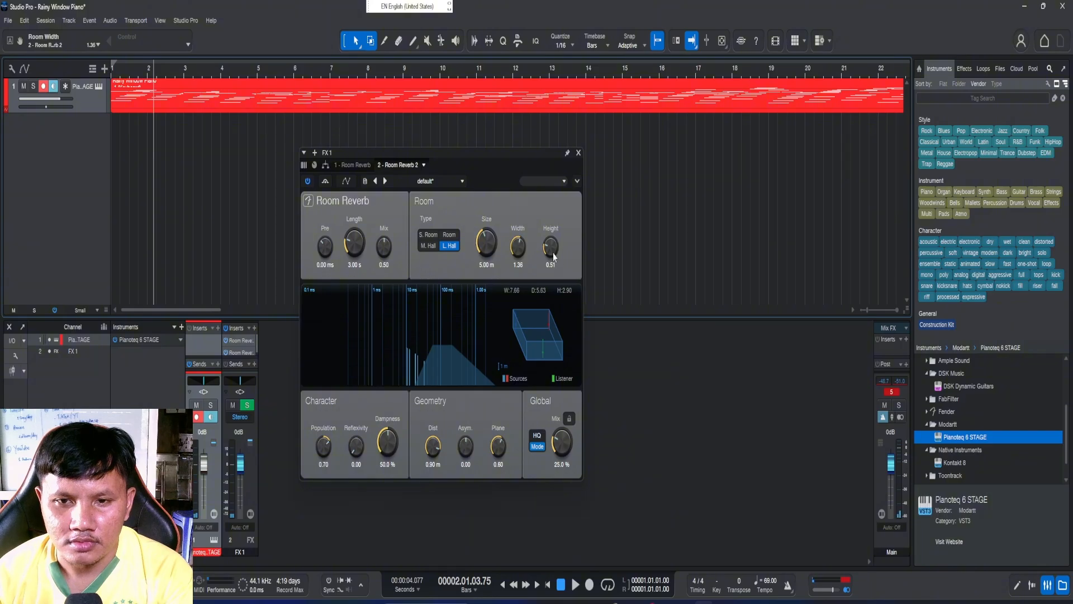
pyautogui.scroll(2, 553, 254)
# Audition the adjusted reverb from bar 2 to bar 4 and close its plug-in window.
pyautogui.press('space')
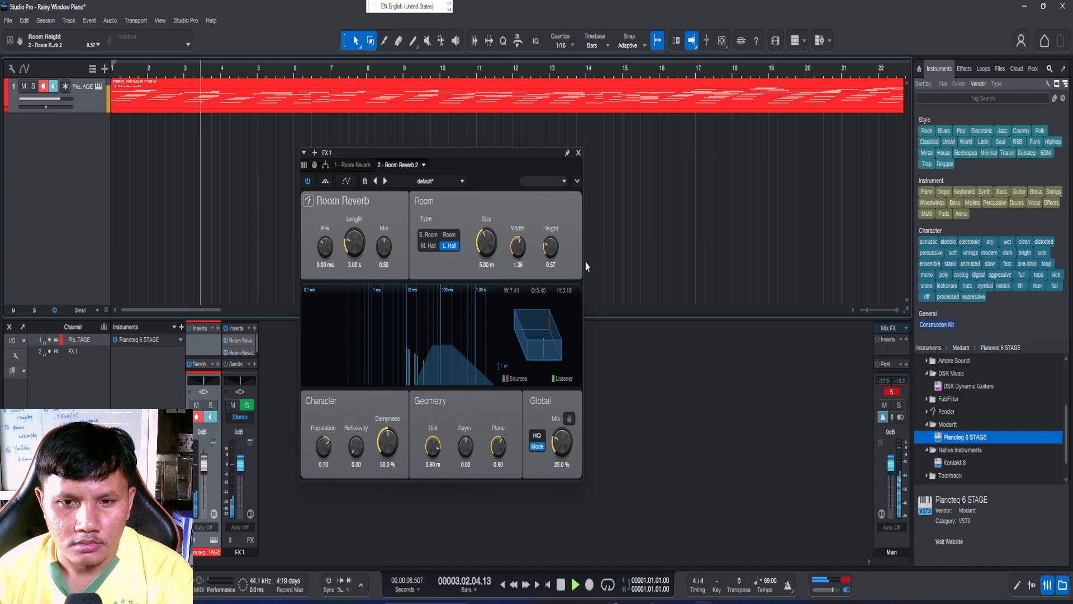
pyautogui.click(578, 153)
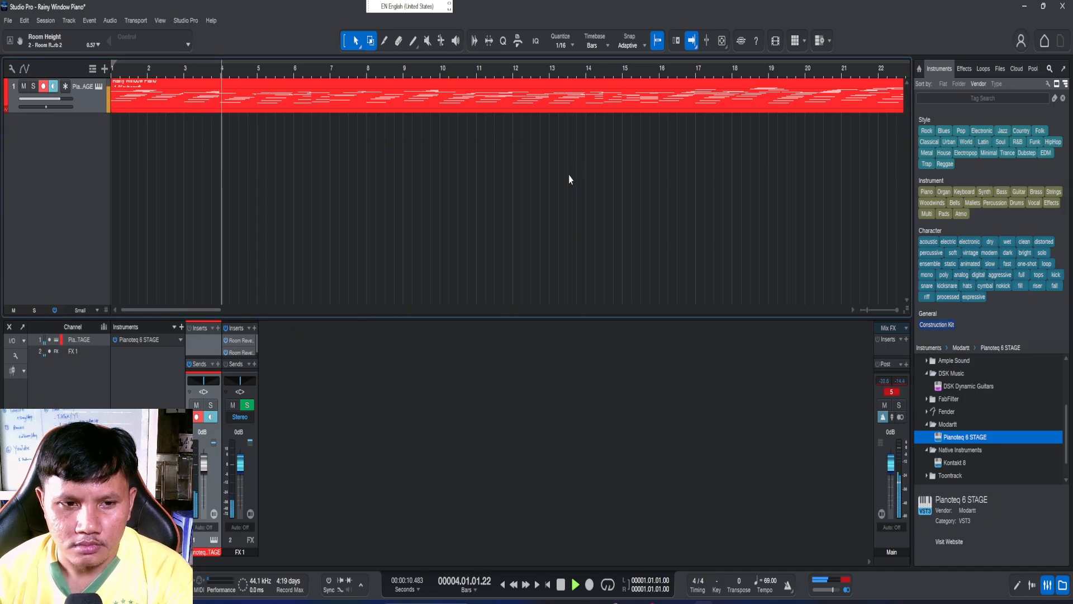
pyautogui.press('space')
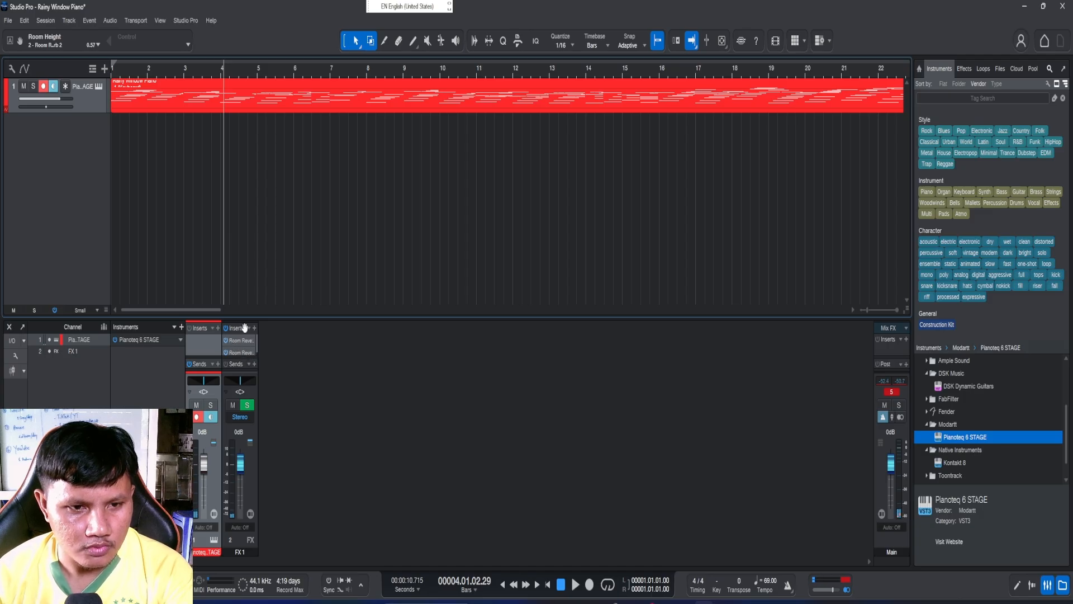
# Enlarge the mixer console and remove the second Room Reverb from the FX 1 channel.
pyautogui.moveTo(244, 318); pyautogui.dragTo(244, 260)
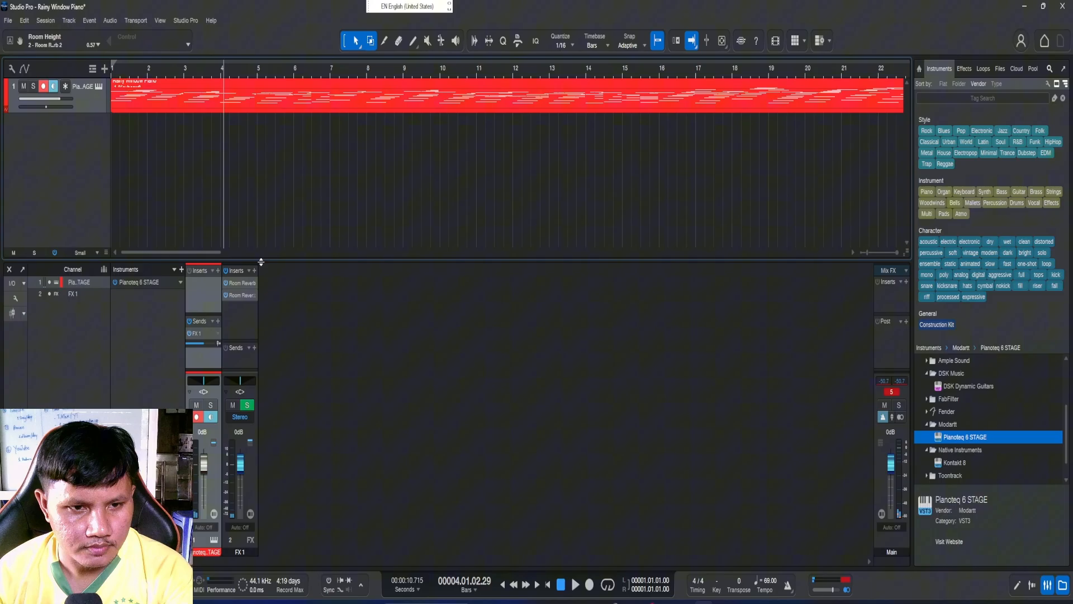
pyautogui.click(255, 296)
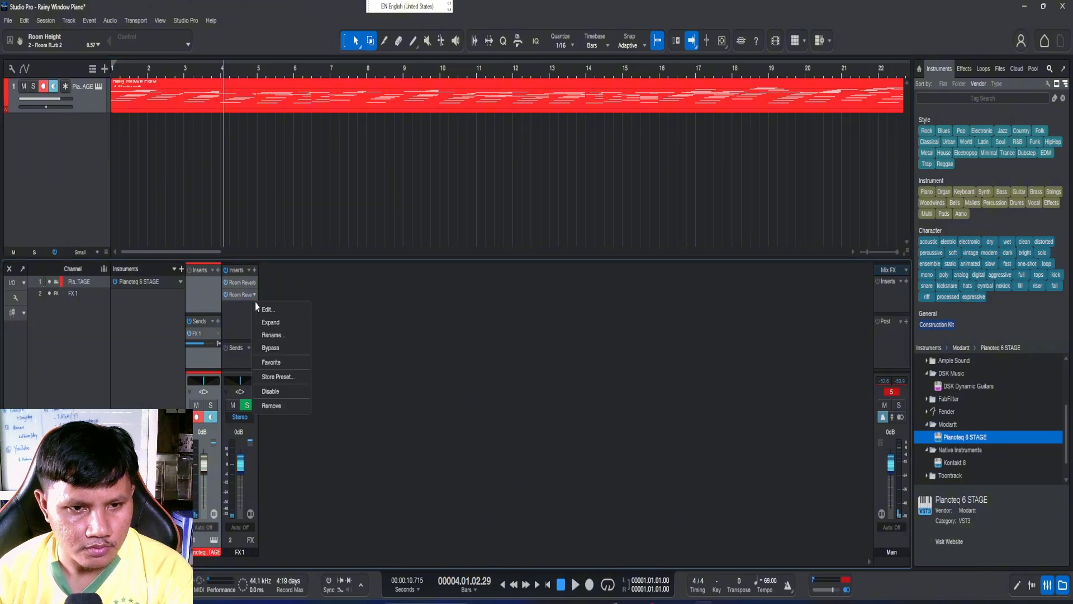
pyautogui.click(273, 408)
# Set the remaining Room Reverb on FX 1 to a room width of 1.30 and a height of 0.60.
pyautogui.click(233, 283)
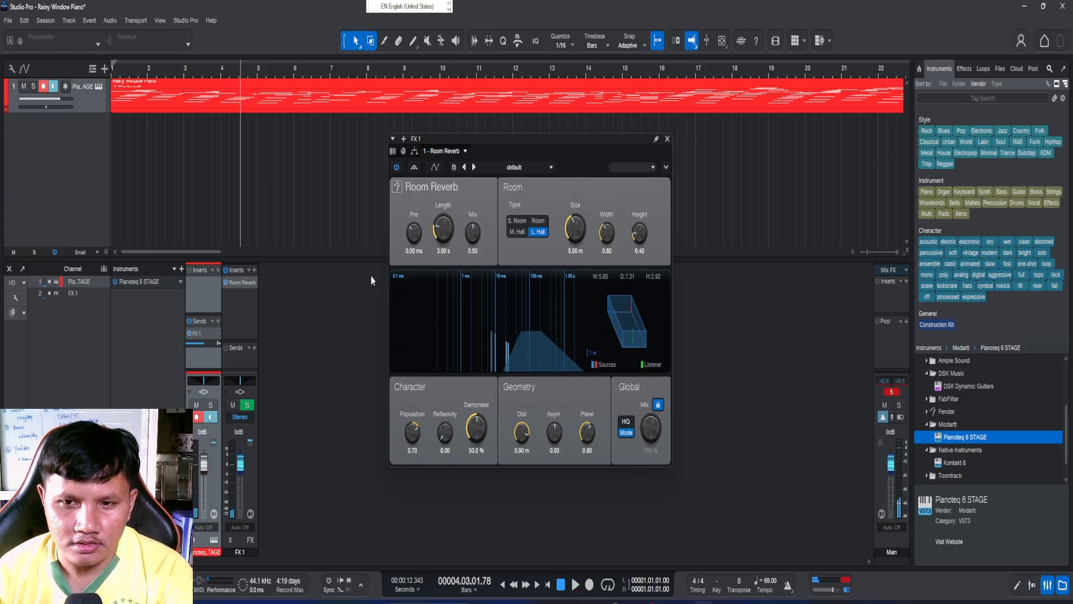
pyautogui.moveTo(633, 239); pyautogui.dragTo(603, 233)
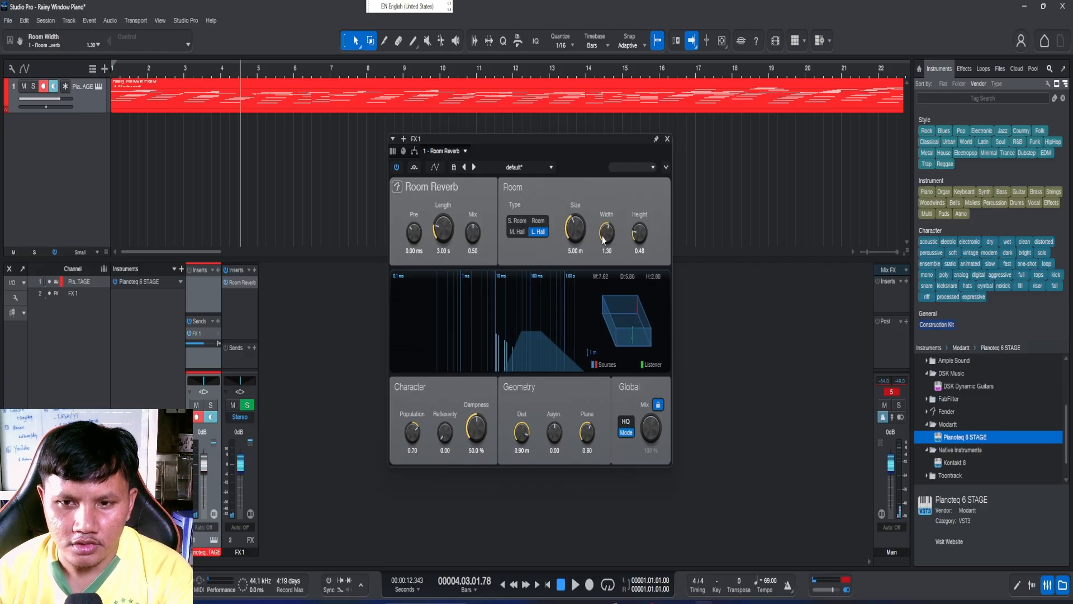
pyautogui.scroll(3, 637, 241)
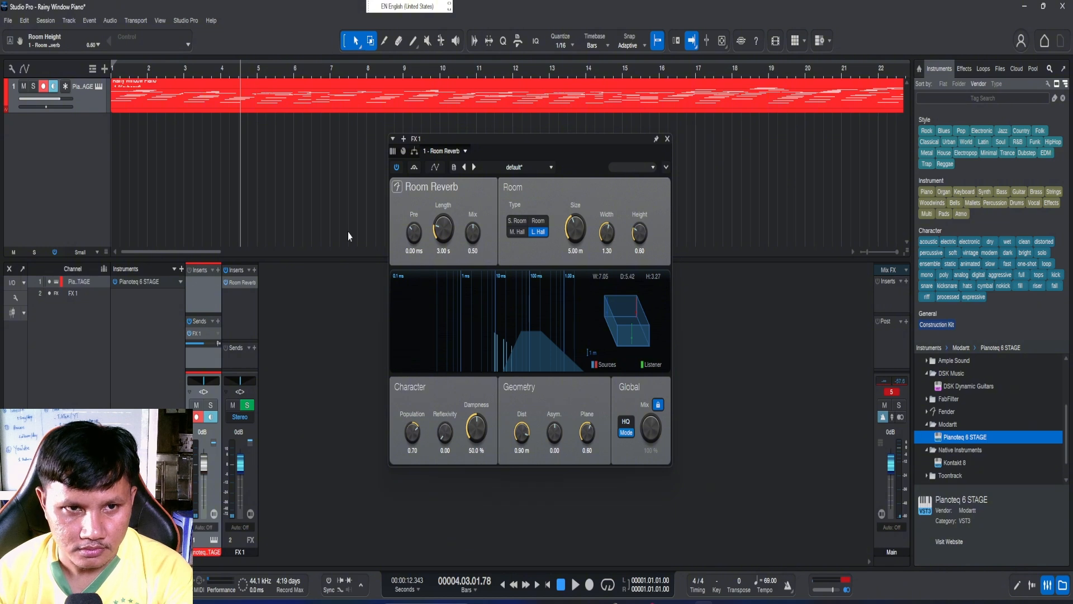
# Audition the piece from bar 4 to bar 9 with the FX 1 reverb on and off, closing the reverb window and the console.
pyautogui.press('space')
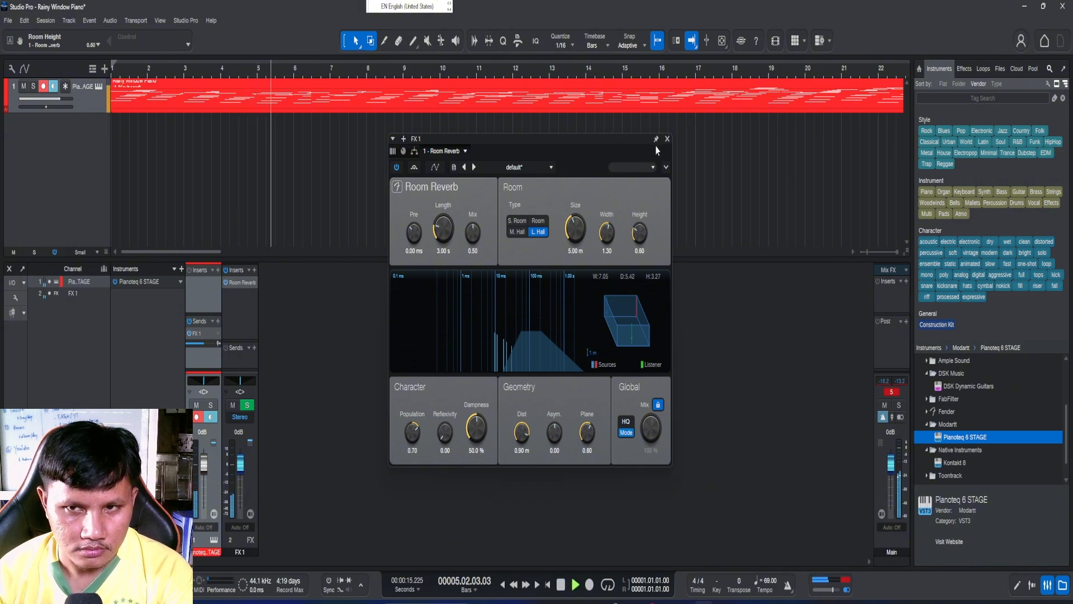
pyautogui.click(667, 139)
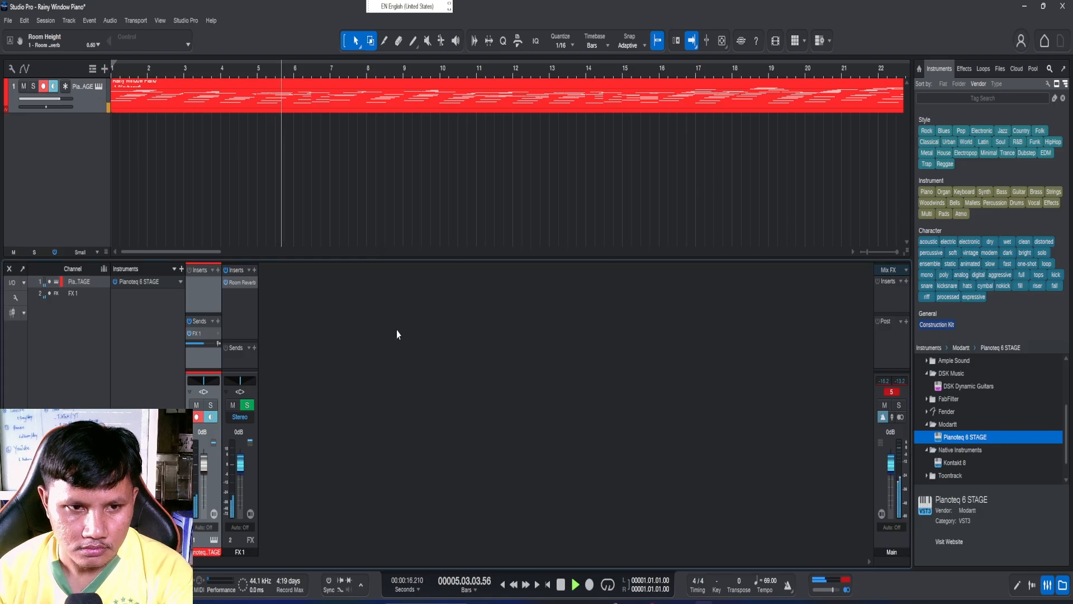
pyautogui.click(225, 282)
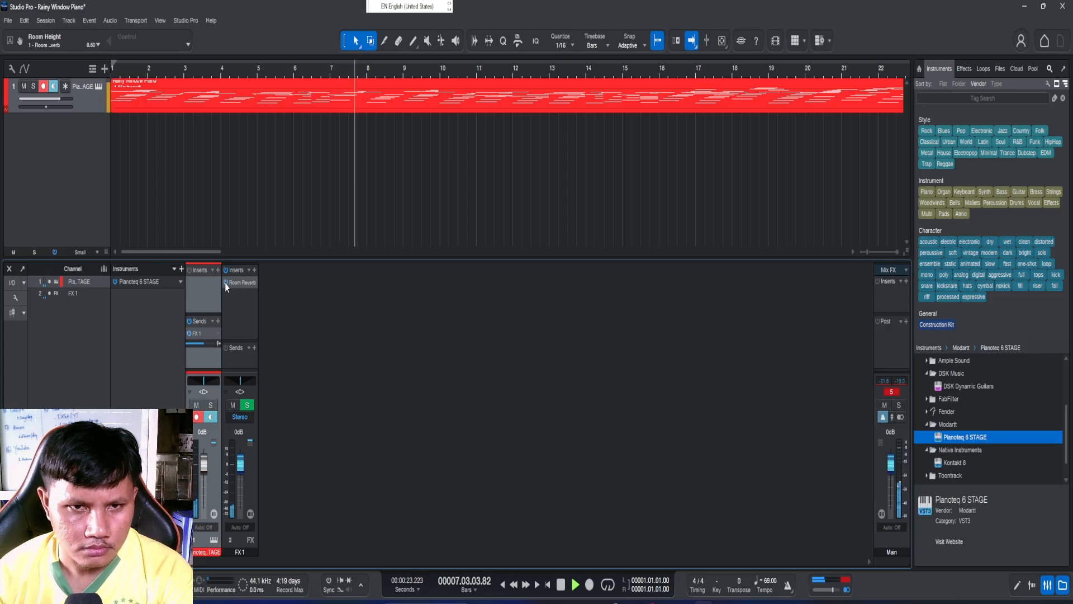
pyautogui.click(225, 283)
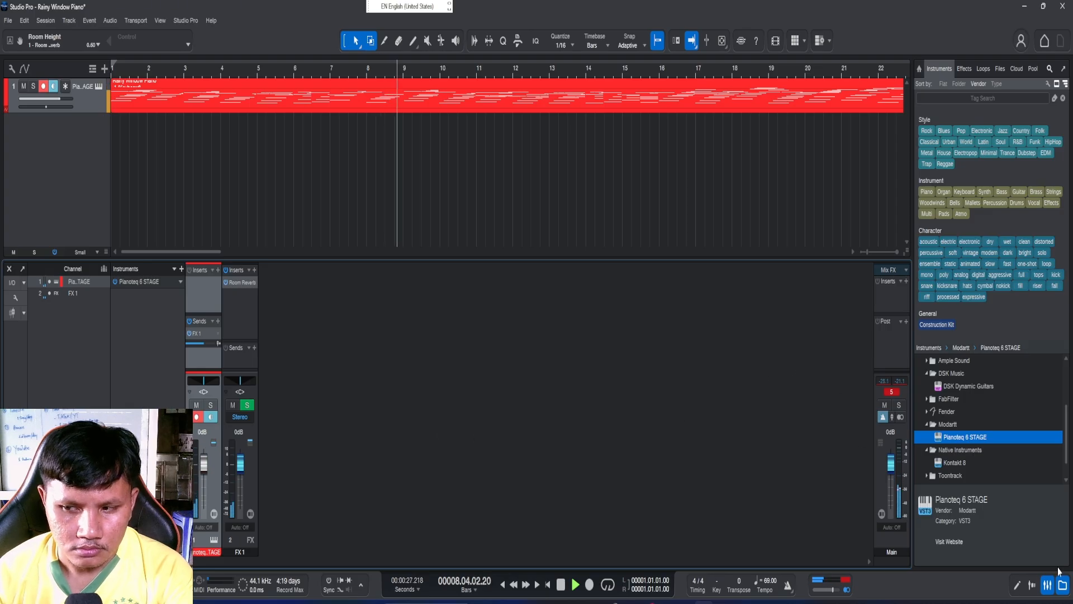
pyautogui.click(1046, 585)
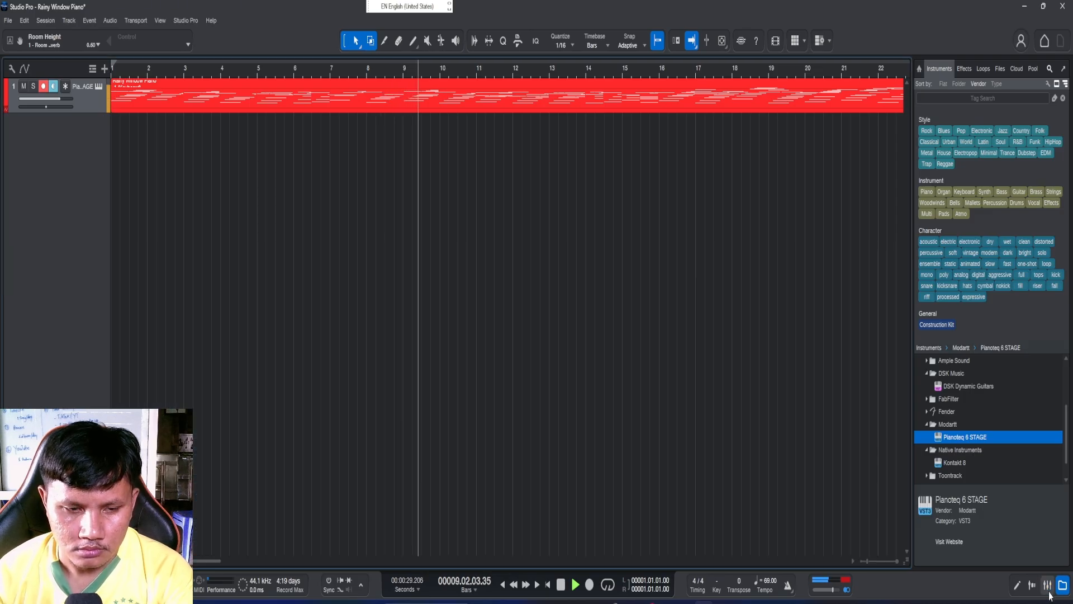
pyautogui.press('space')
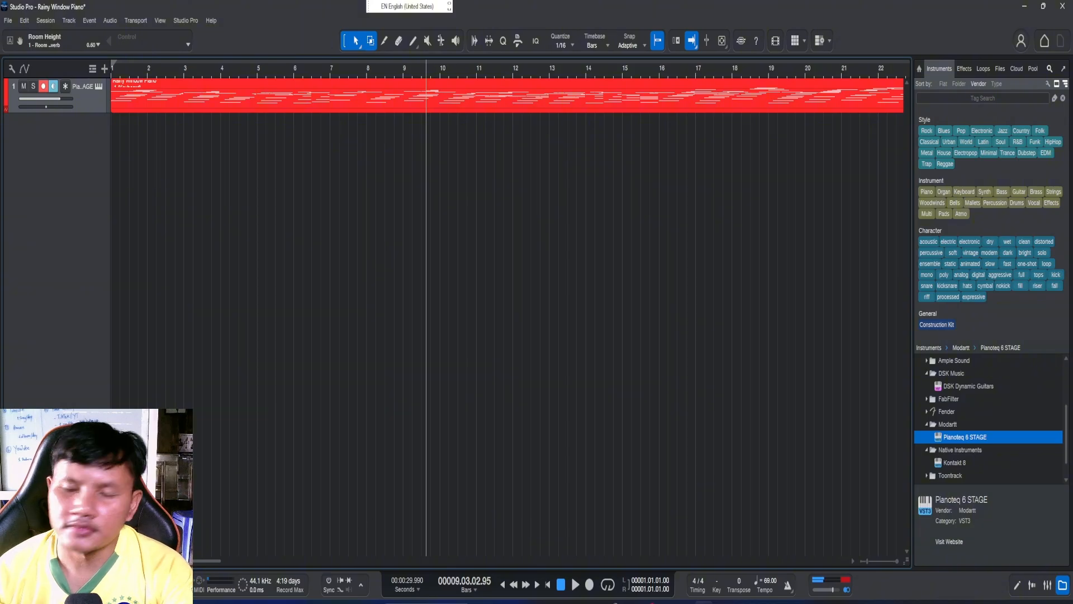
# Set the loop range over the whole piano clip, from bar 1 to bar 35.
pyautogui.scroll(-5, 242, 71)
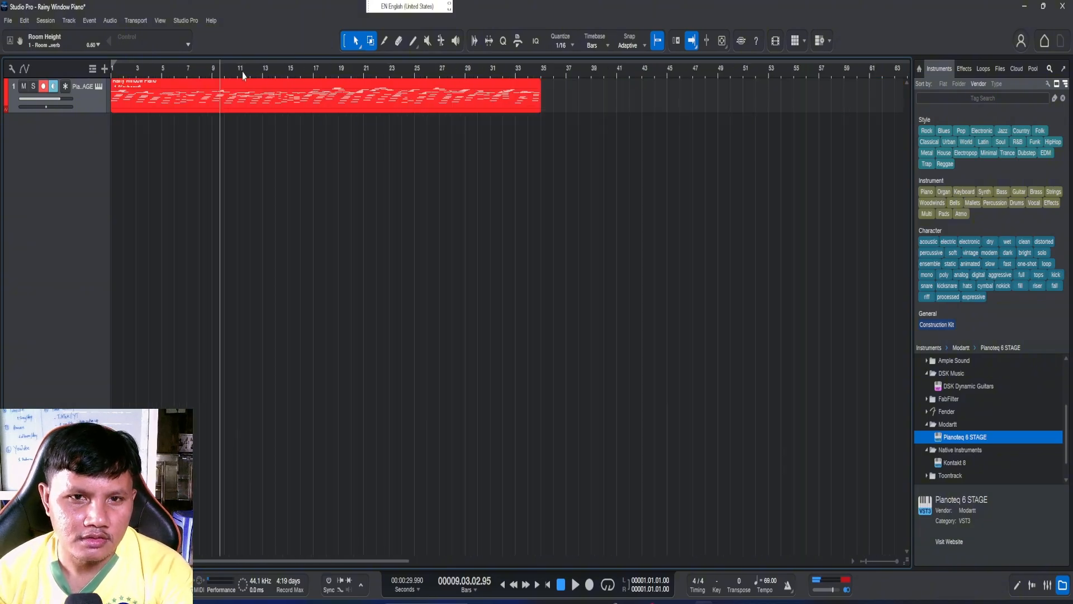
pyautogui.scroll(4, 242, 71)
pyautogui.scroll(-5, 267, 72)
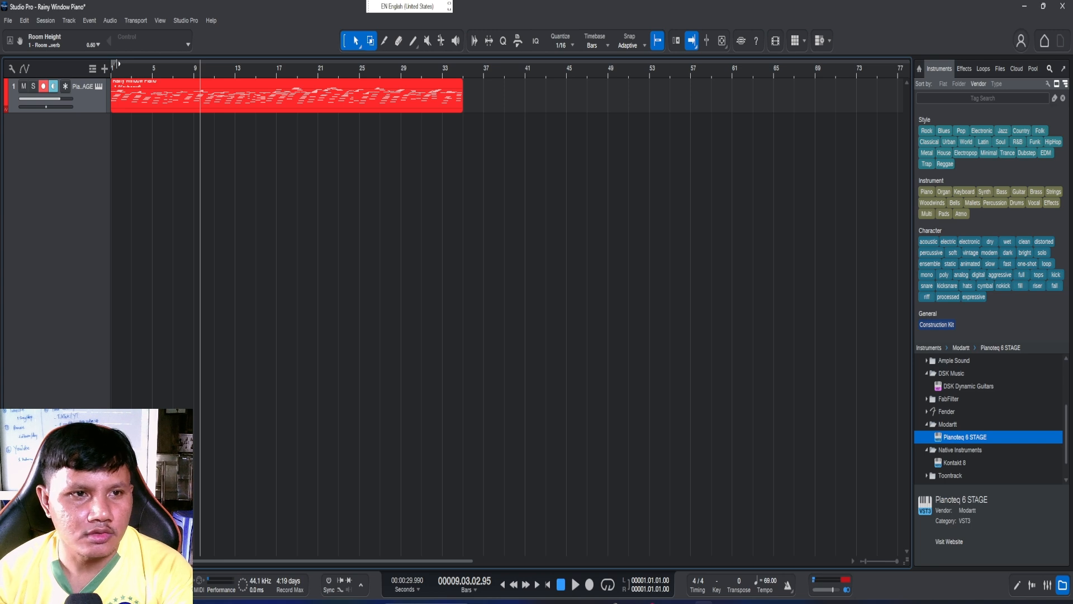
pyautogui.moveTo(115, 63); pyautogui.dragTo(464, 109)
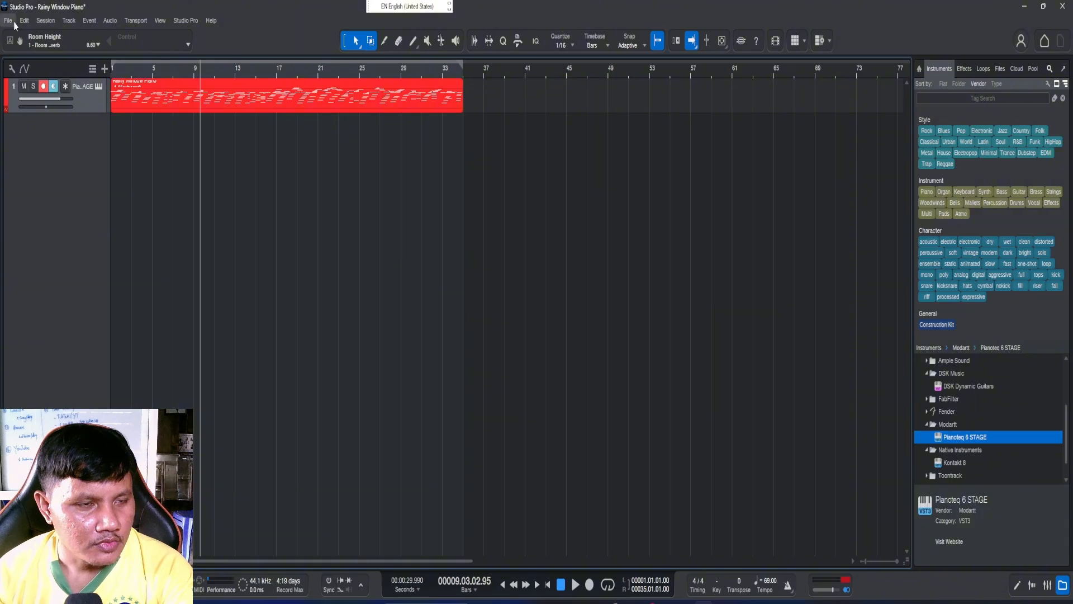
# Export the loop range as a mixdown named "Rainy Window Piano_ 1" in Wave format only, with MP3 disabled.
pyautogui.click(46, 20)
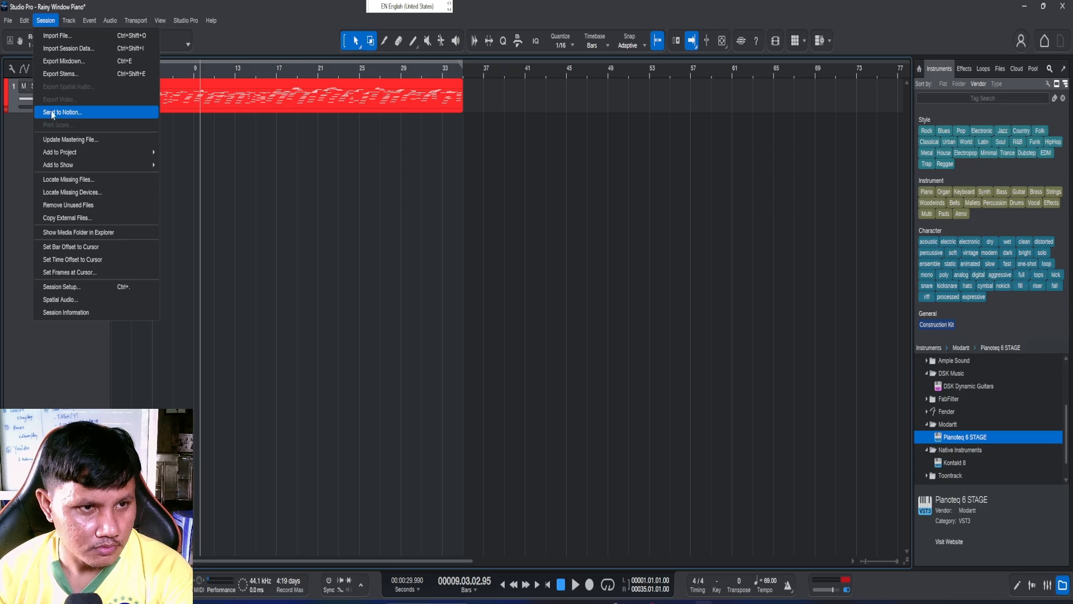
pyautogui.click(59, 61)
pyautogui.click(510, 157)
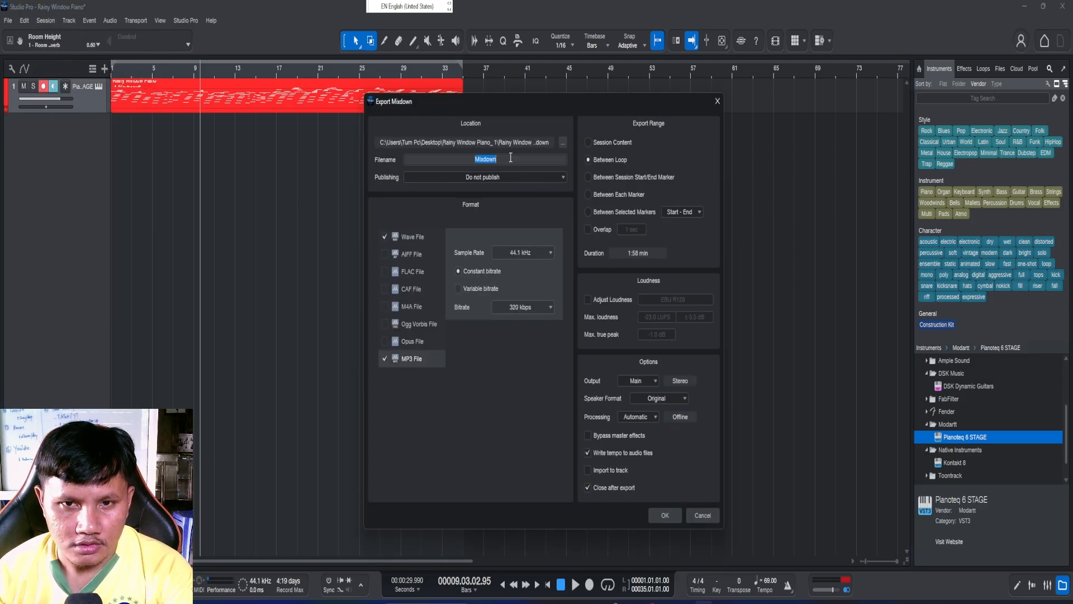
pyautogui.write('Rainy Window Piano_')
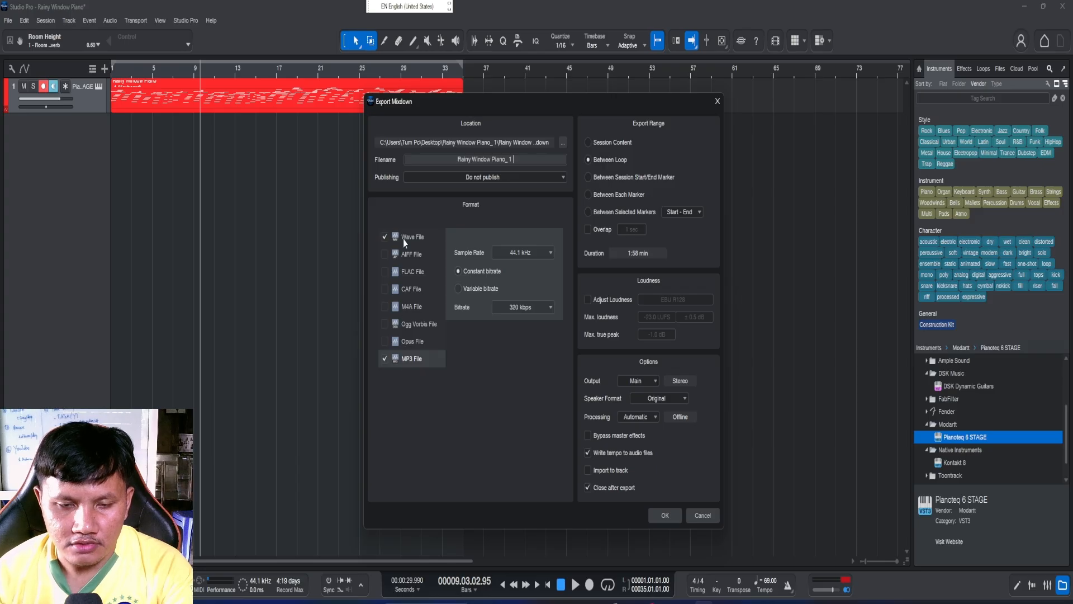
pyautogui.click(385, 359)
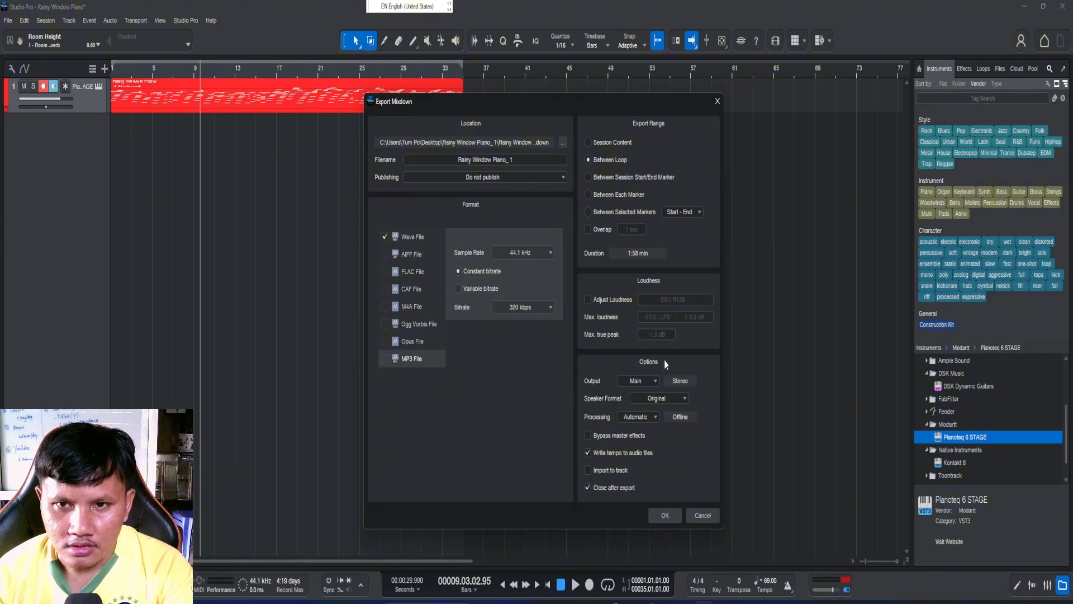
pyautogui.click(665, 514)
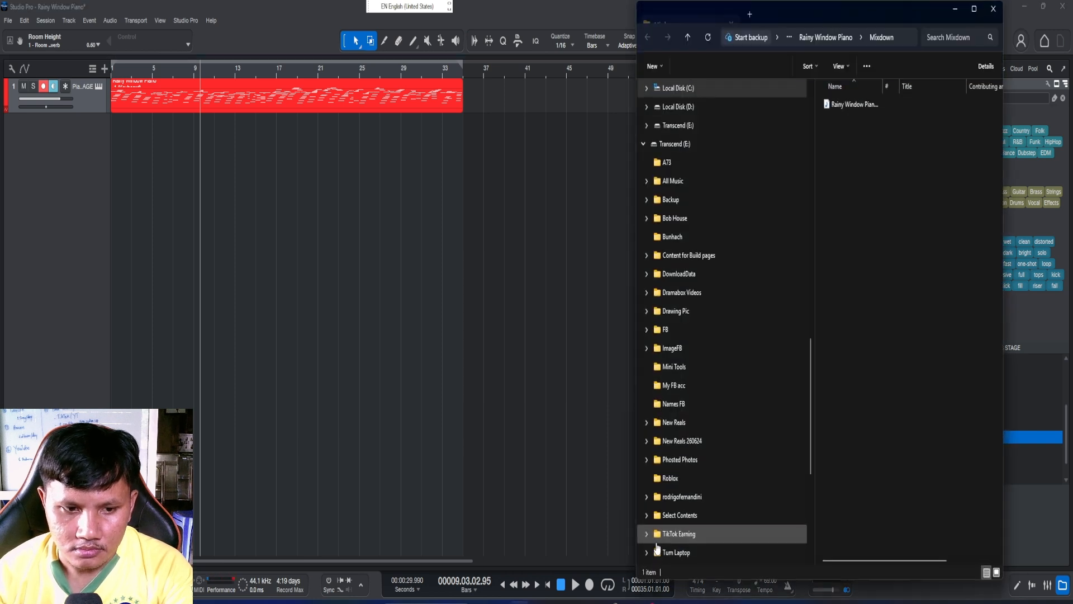
# Widen the Name column in the Mixdown folder and play the exported Rainy Window Piano_ 1 file in the media player.
pyautogui.moveTo(851, 16); pyautogui.dragTo(503, 75)
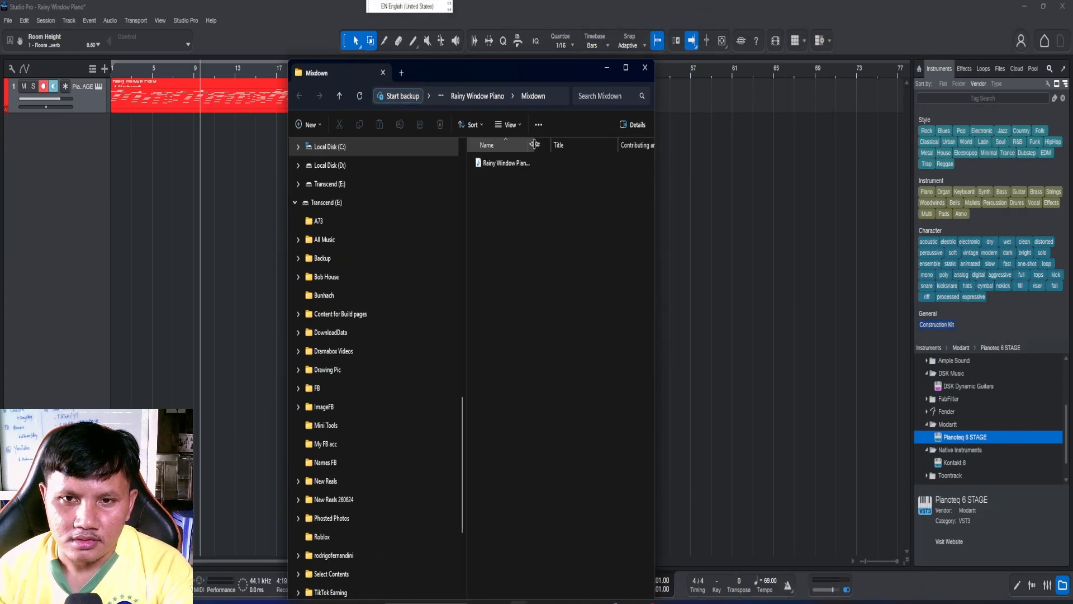
pyautogui.moveTo(534, 144); pyautogui.dragTo(580, 144)
pyautogui.click(515, 164)
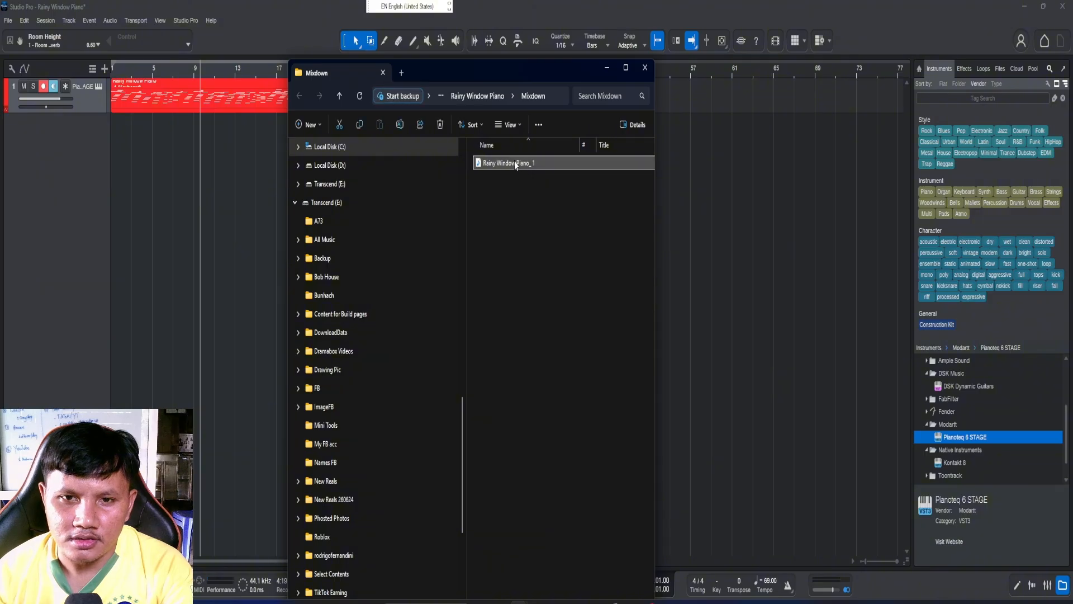
pyautogui.doubleClick(515, 163)
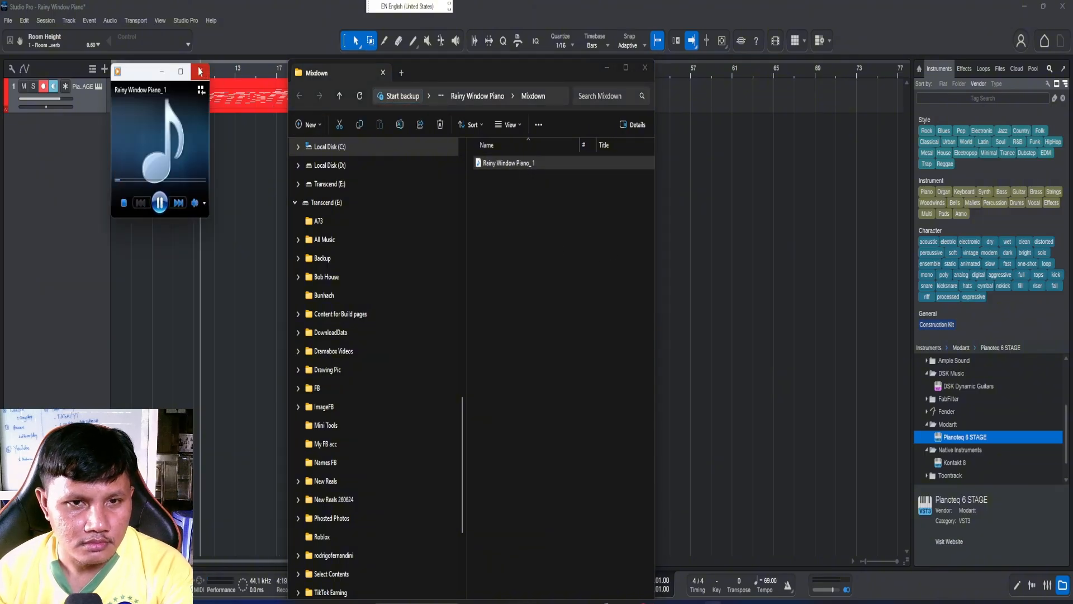
pyautogui.click(200, 70)
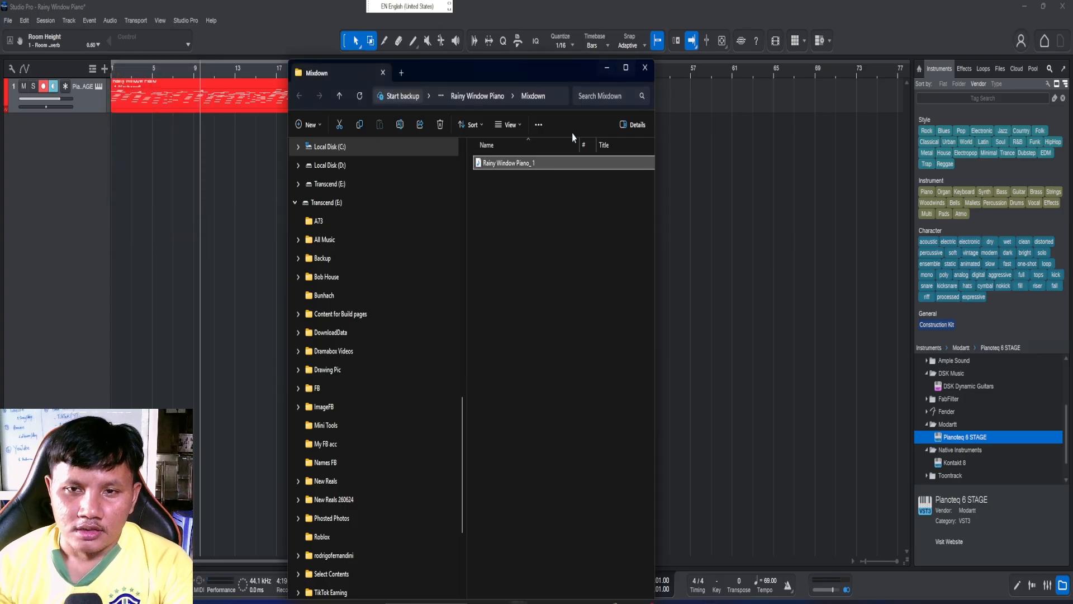
pyautogui.doubleClick(520, 163)
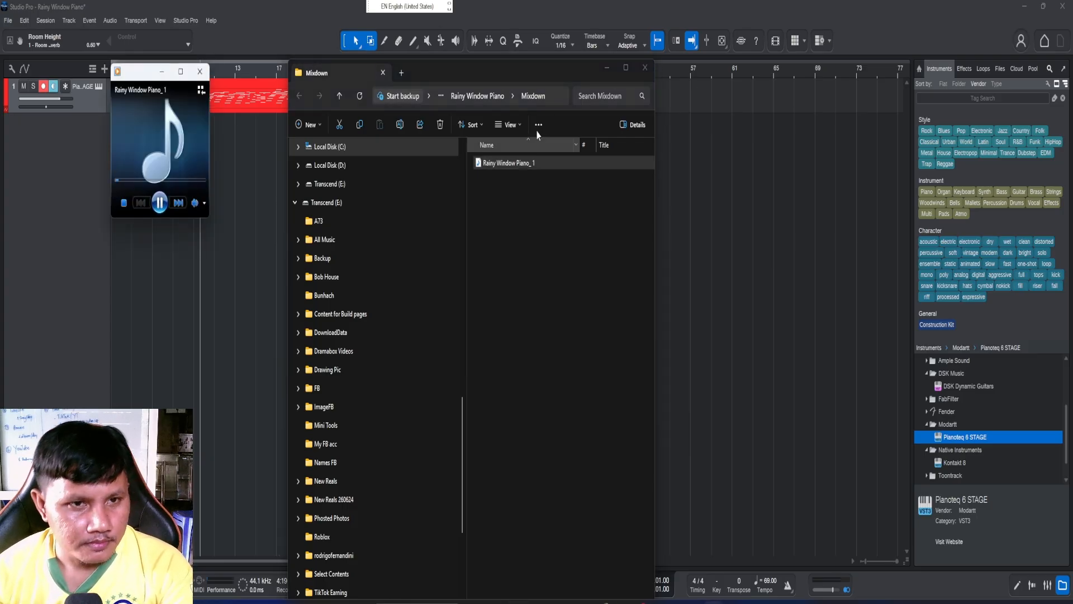
# Minimize the Mixdown folder, Studio Pro and the stems folder, and move the media player towards the middle of the desktop.
pyautogui.click(606, 69)
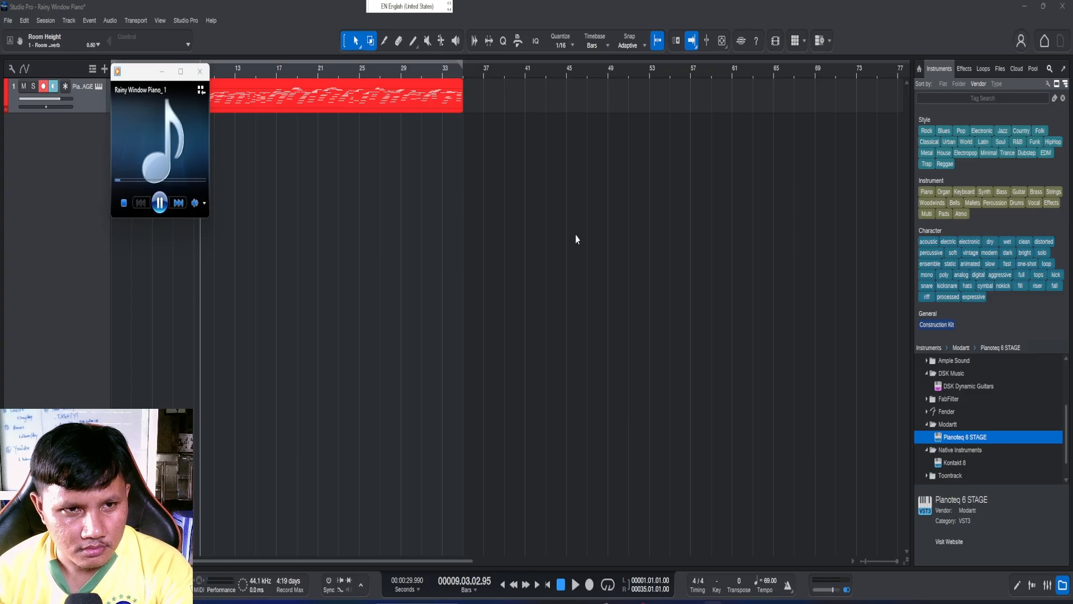
pyautogui.click(1023, 7)
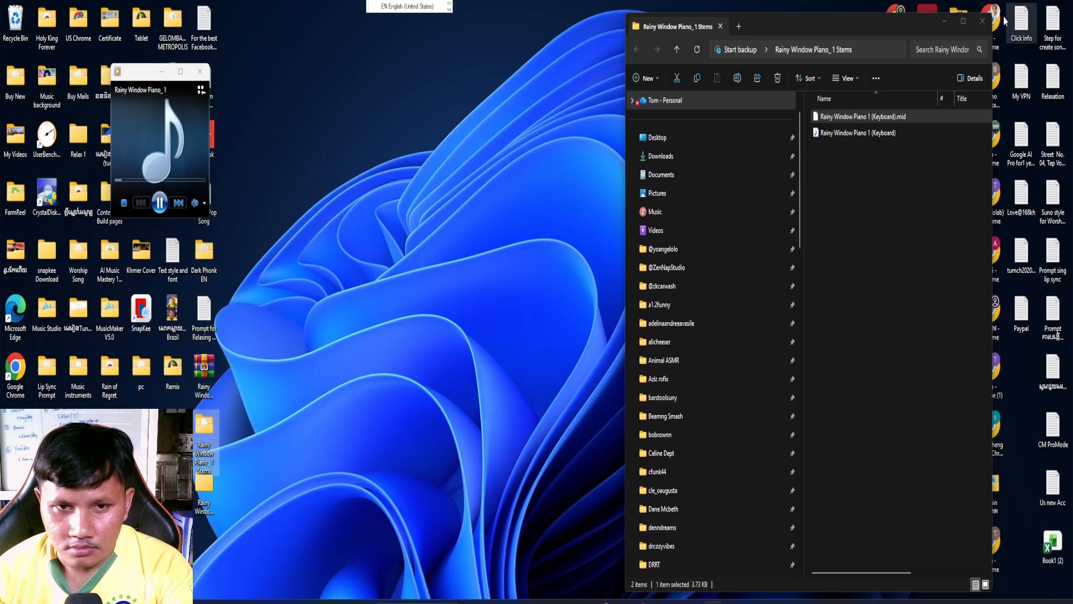
pyautogui.moveTo(141, 77); pyautogui.dragTo(378, 84)
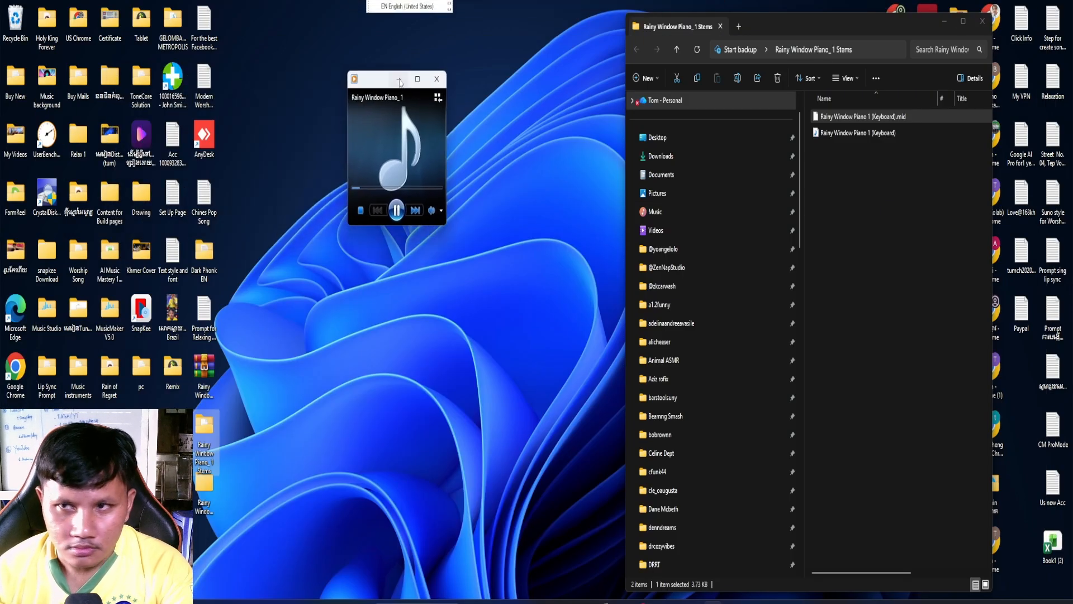
pyautogui.click(944, 22)
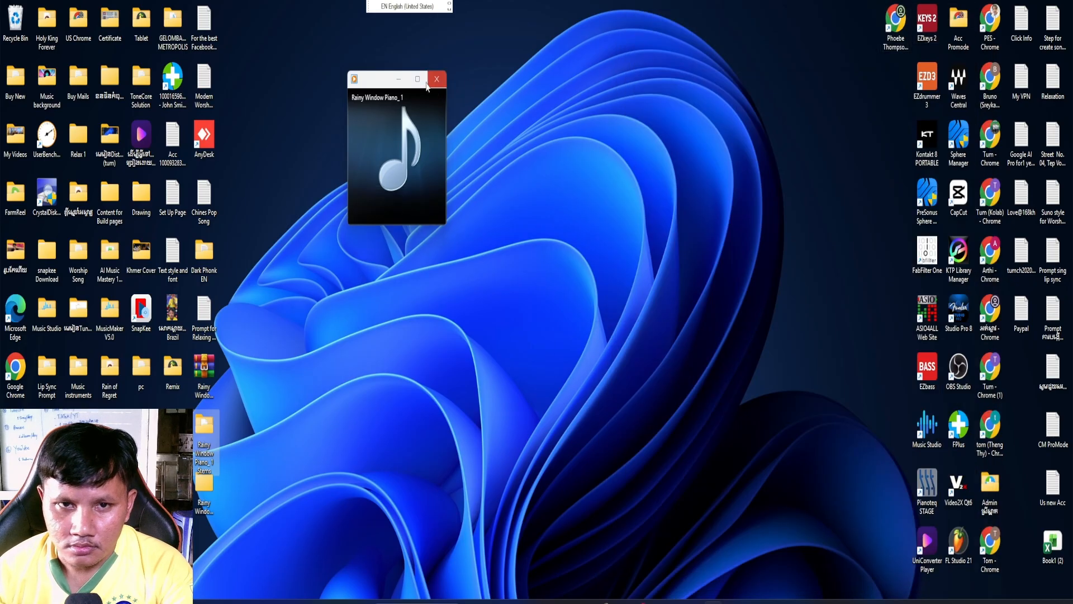
pyautogui.moveTo(387, 84); pyautogui.dragTo(463, 132)
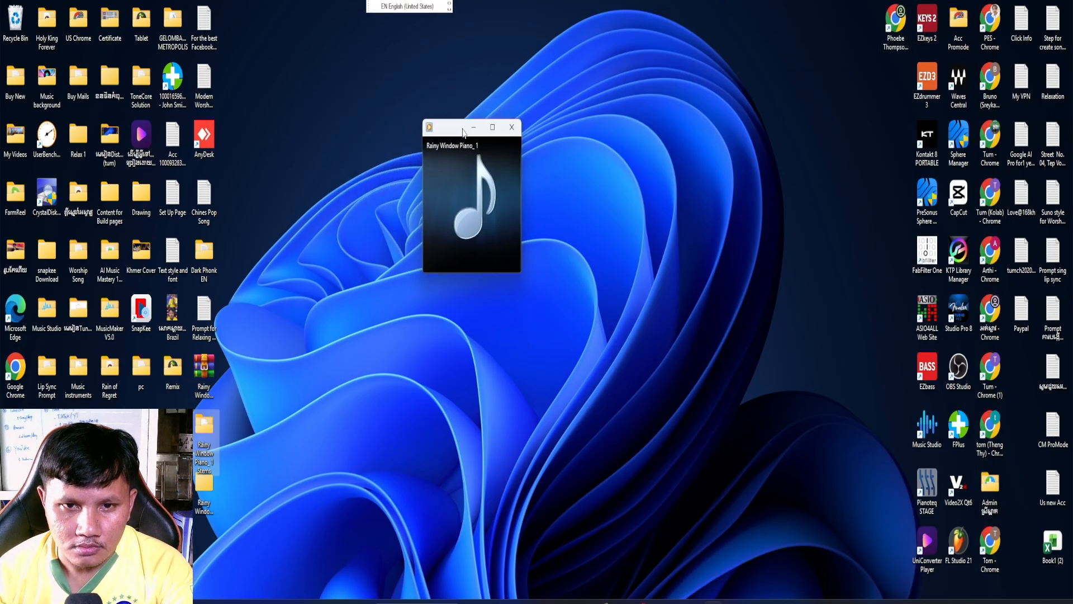